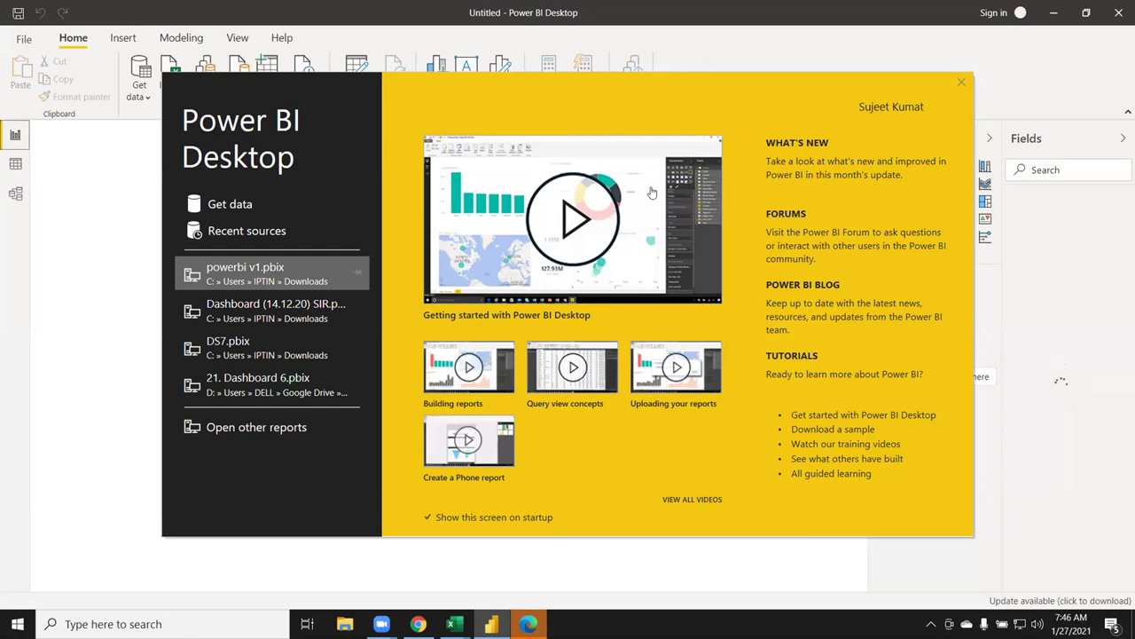
Switch from Power BI Desktop's start screen to the Chrome window showing the Gmail inbox
left_click(418, 624)
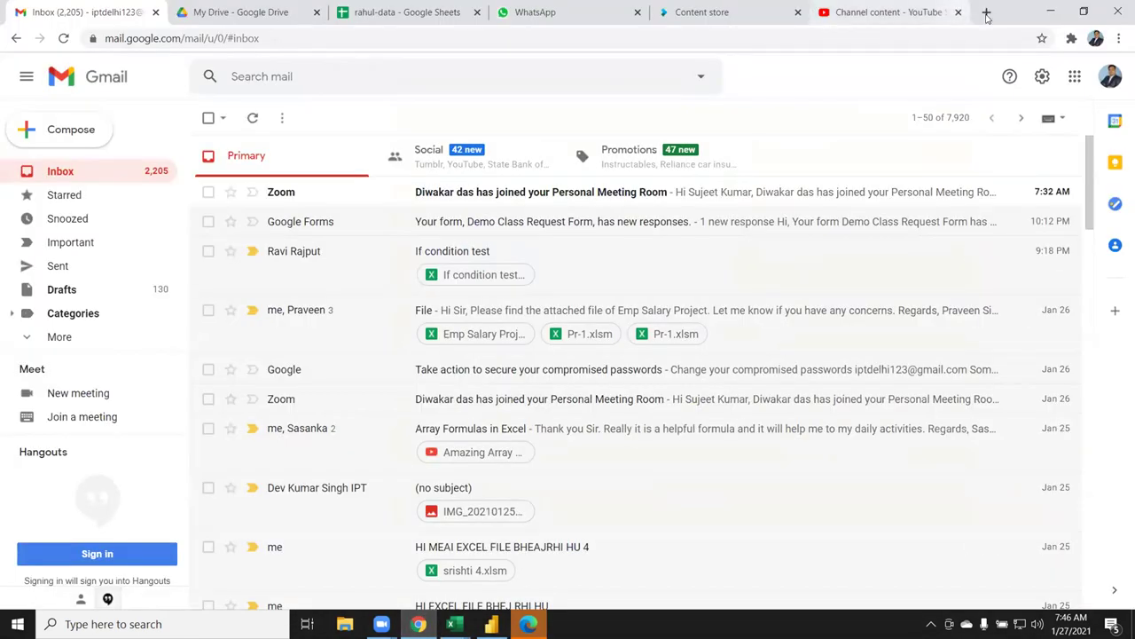
In a new tab, search Google for 'power bi dashboard' and show the image results
left_click(985, 13)
type("goo")
key("Return")
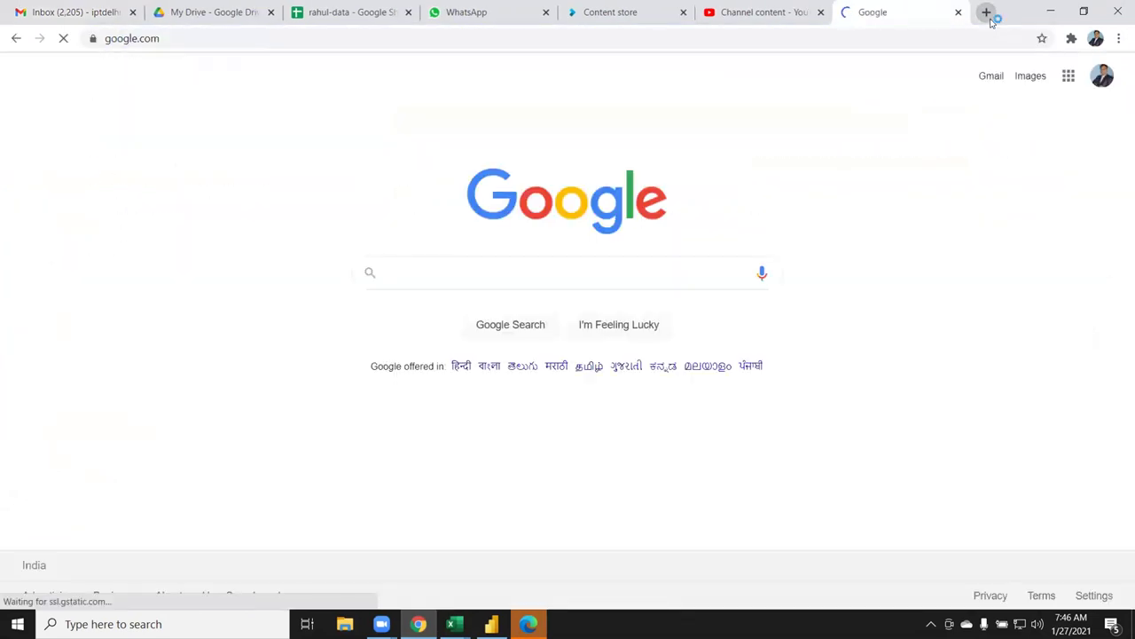
type("pow")
key("Down")
key("Down")
key("Return")
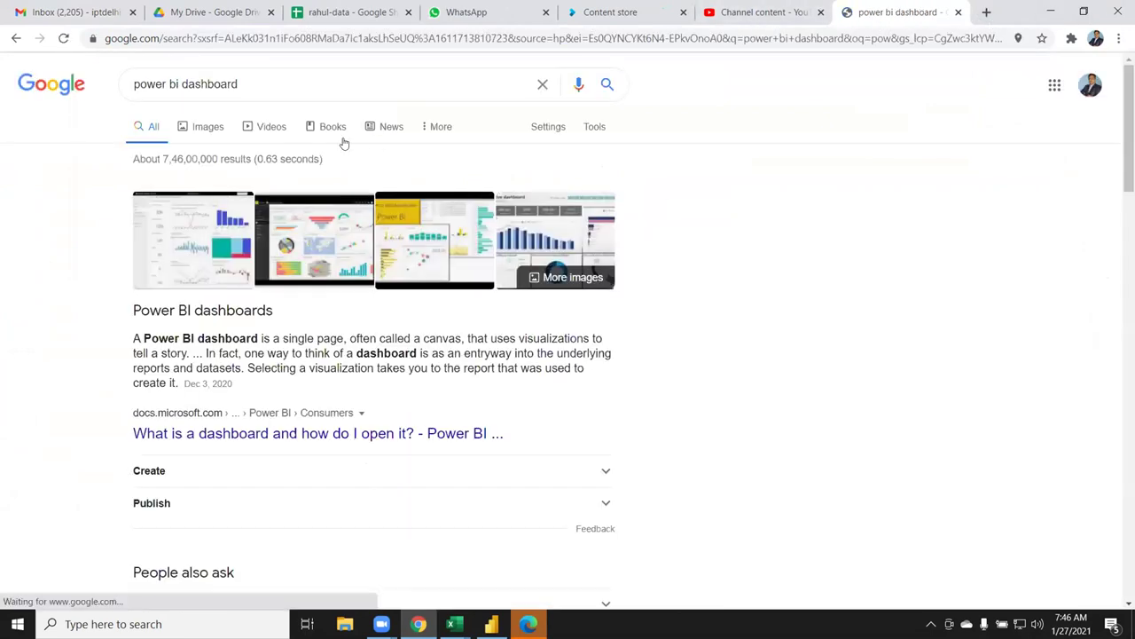
left_click(212, 132)
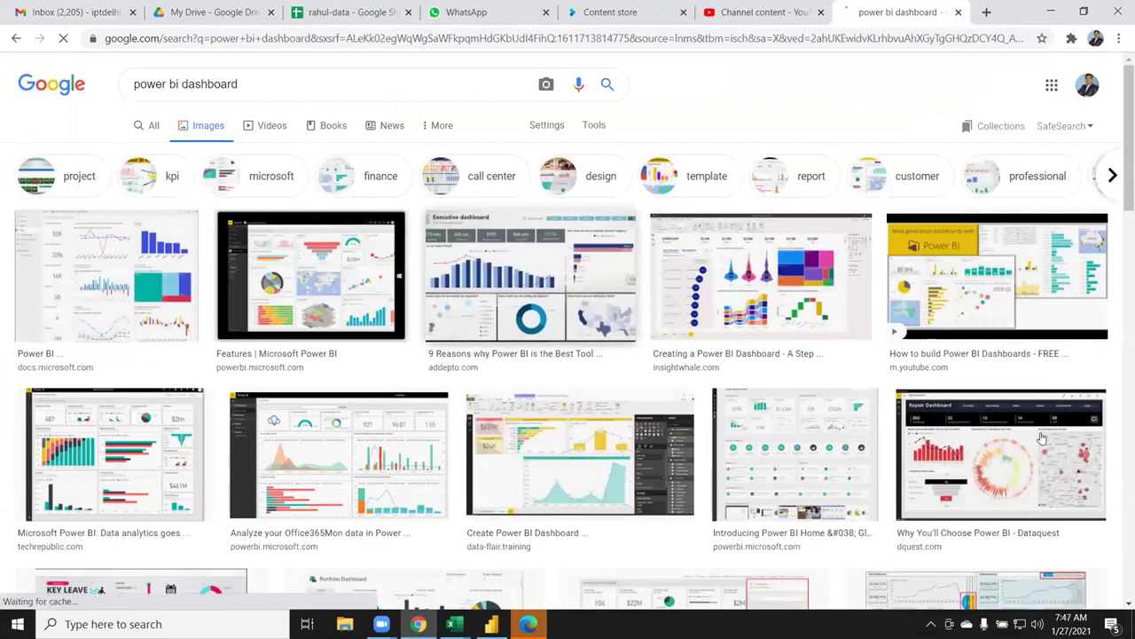
Scroll through the dashboard images, jump back to the top, and minimize Chrome
scroll(1043, 438, "down", 5)
scroll(1042, 438, "down", 3)
scroll(1040, 435, "down", 2)
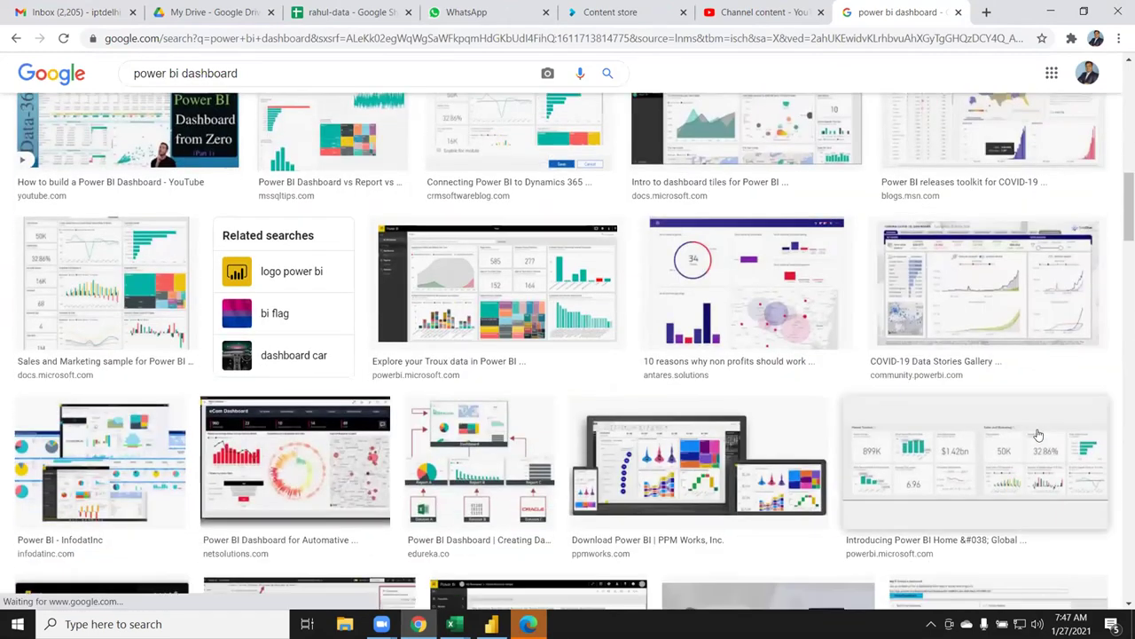
scroll(1039, 434, "down", 2)
scroll(1039, 434, "down", 2)
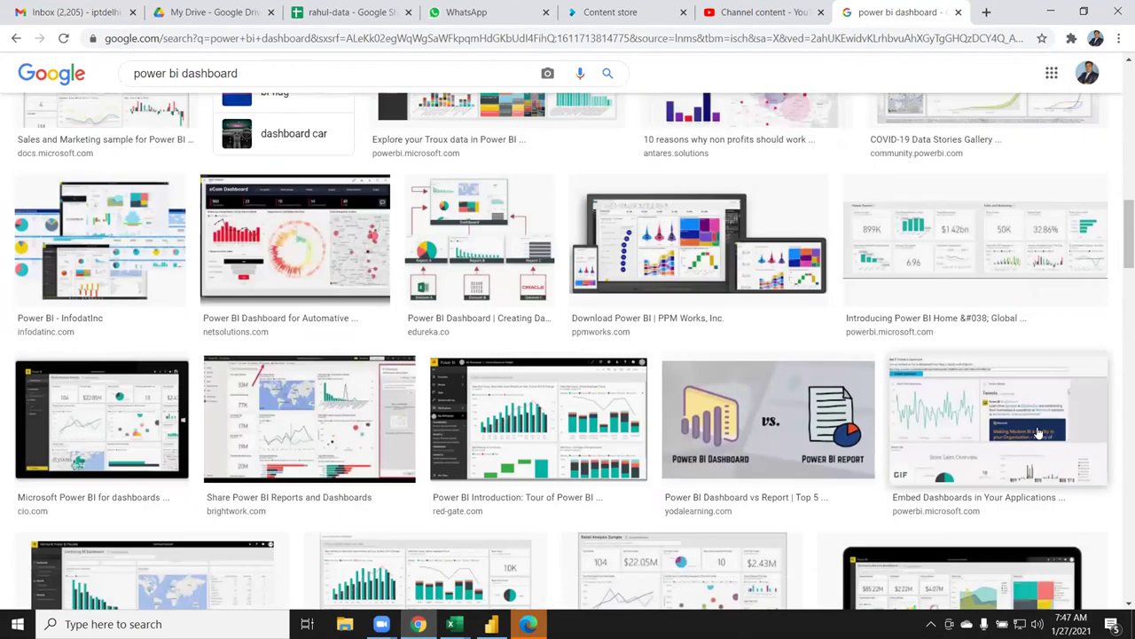
scroll(1039, 433, "down", 1)
scroll(1039, 434, "down", 1)
scroll(1042, 433, "down", 3)
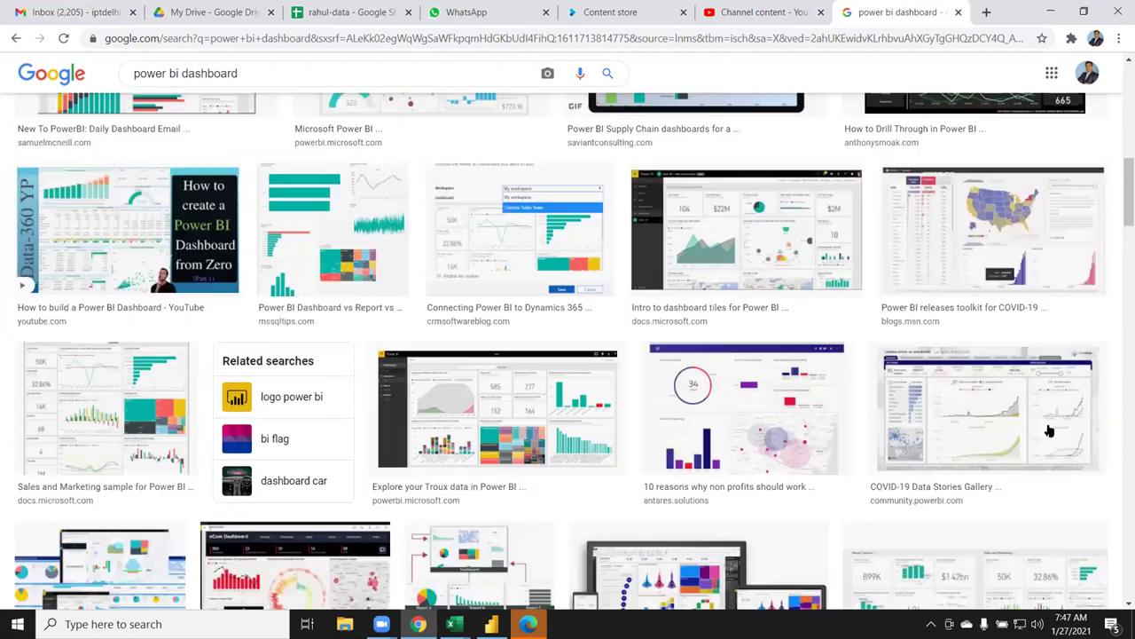
key("Home")
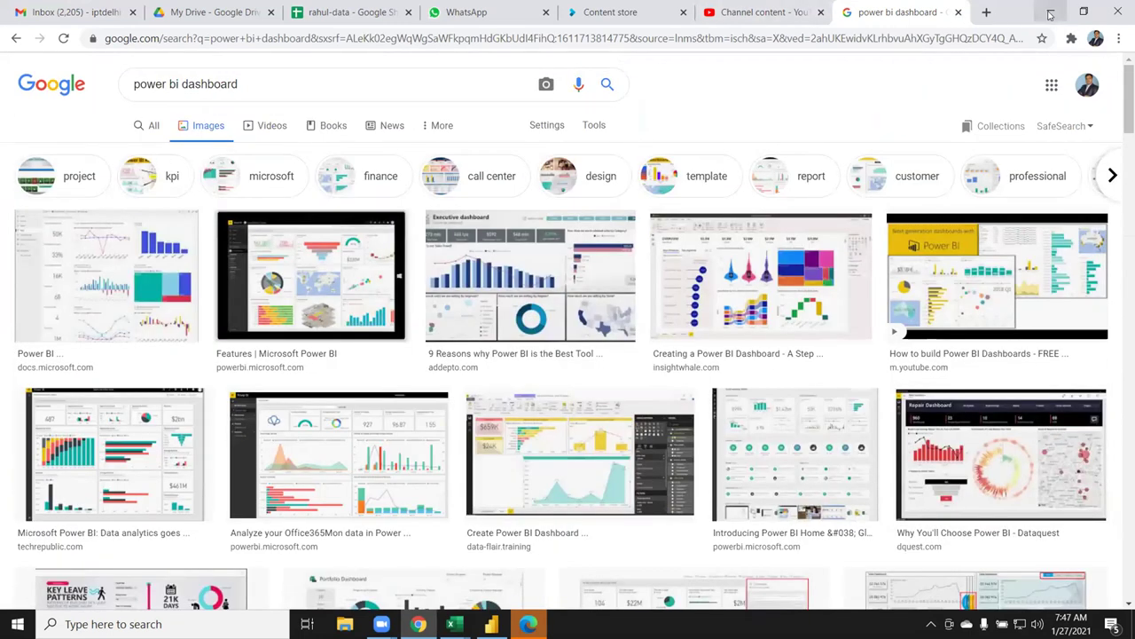
left_click(1050, 14)
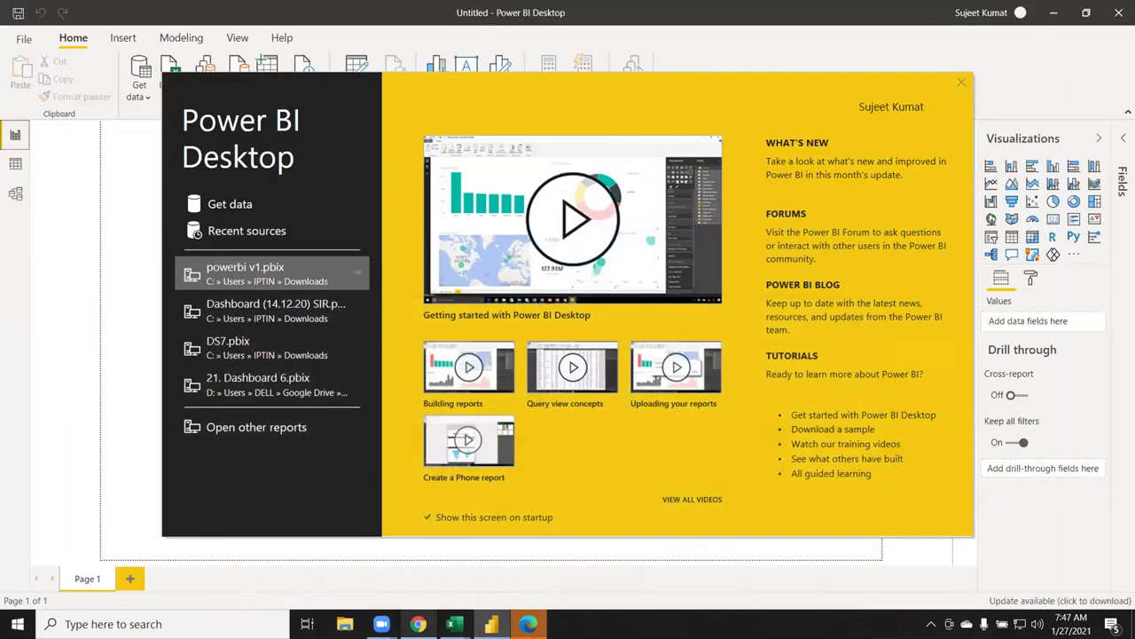
Restore Chrome and search Google for 'power bi download'
left_click(418, 624)
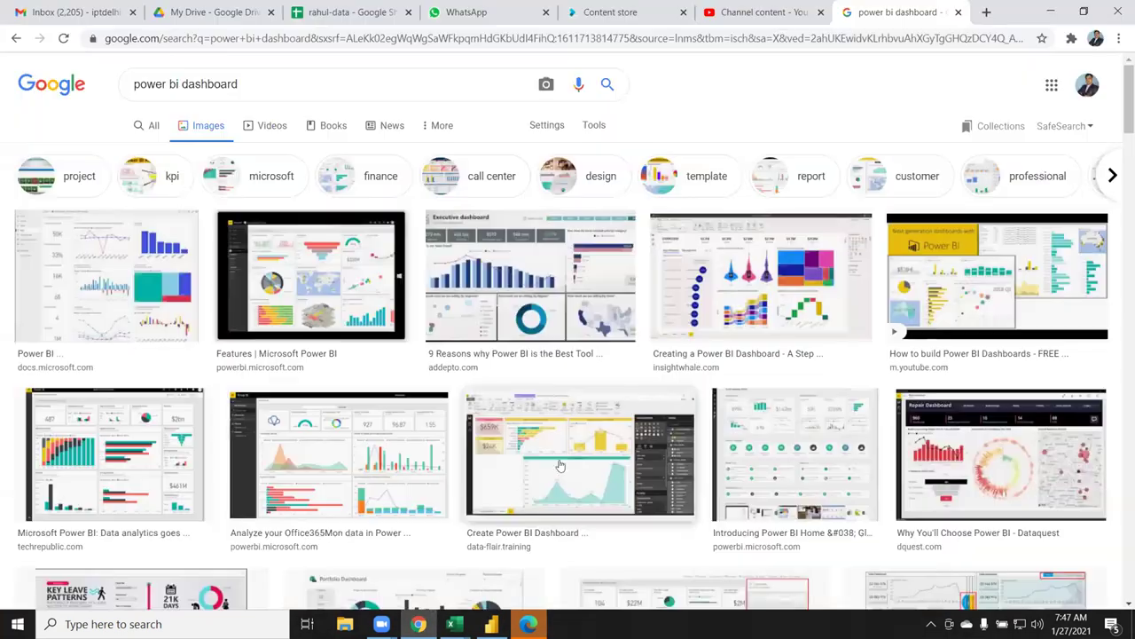
left_click(973, 38)
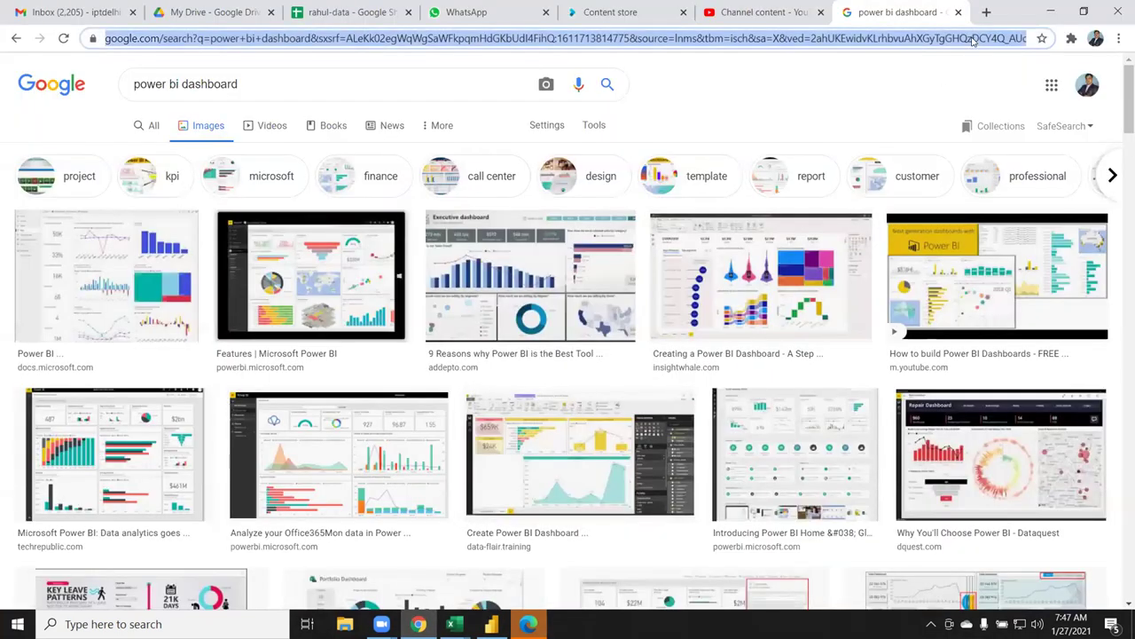
type("goo")
key("Return")
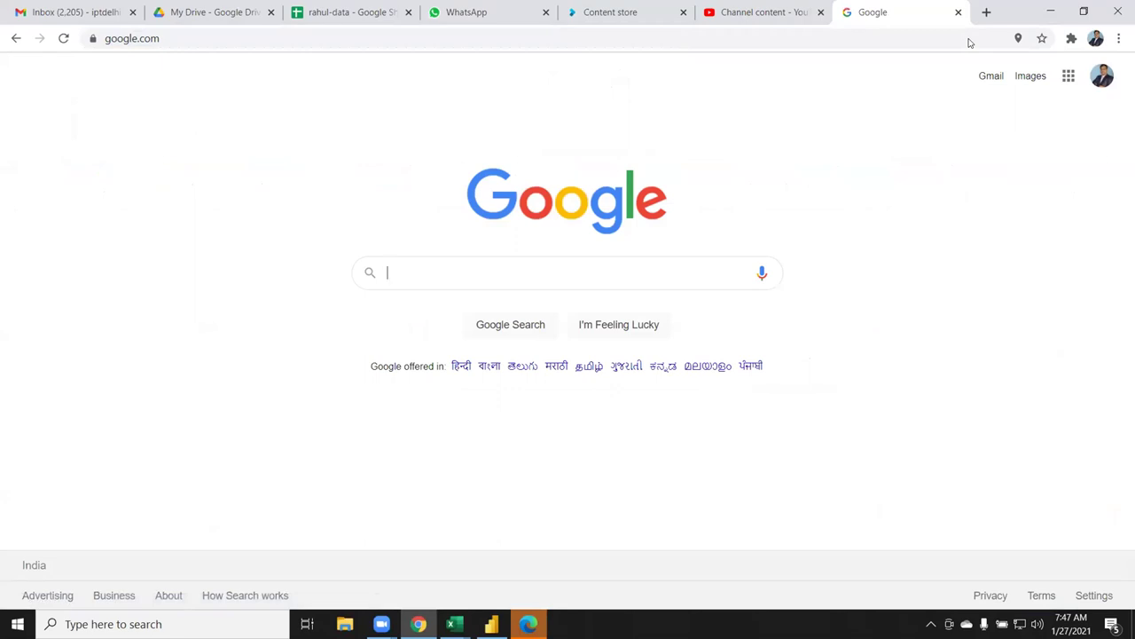
type("power bi")
key("Down")
key("Down")
key("Down")
key("Return")
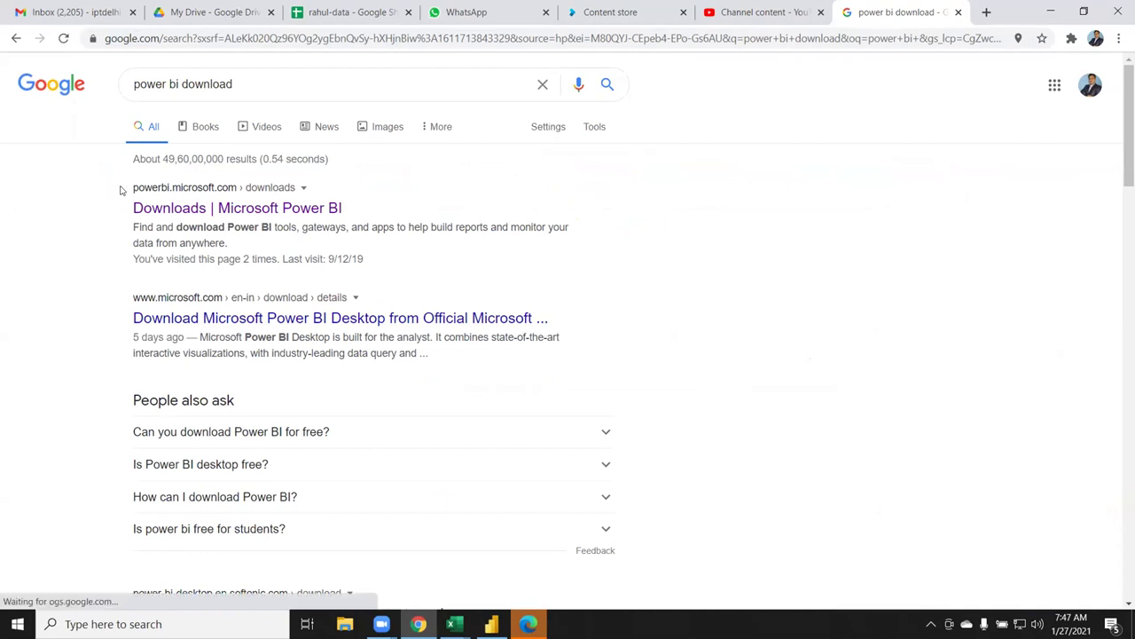
Inspect the top result and open the 'Downloads | Microsoft Power BI' page
left_click_drag(127, 190, 235, 190)
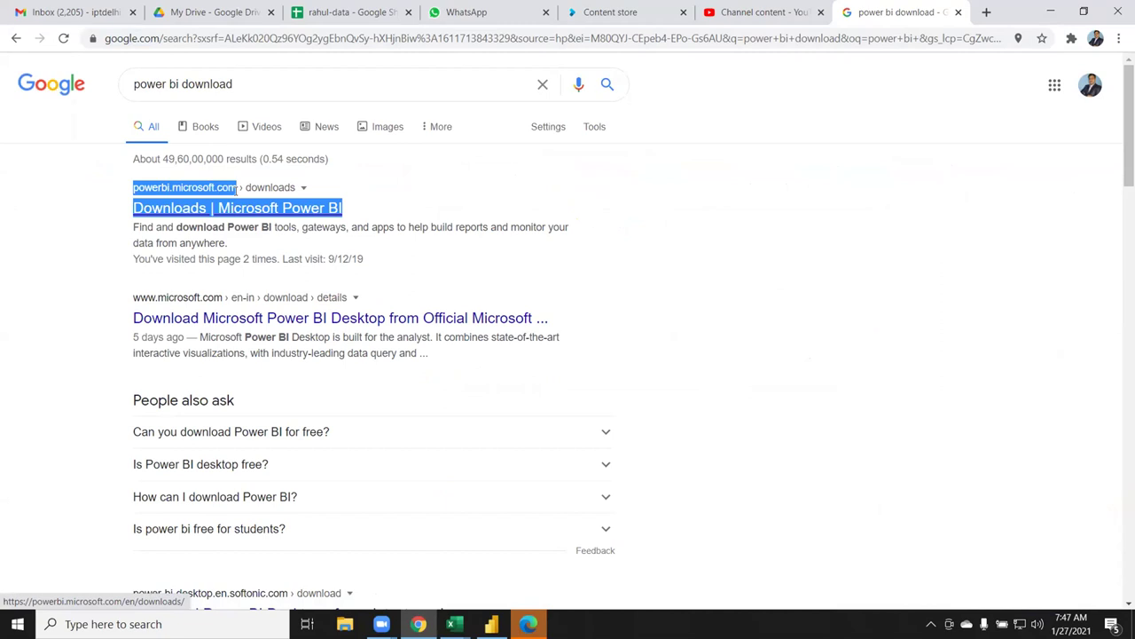
scroll(244, 319, "down", 4)
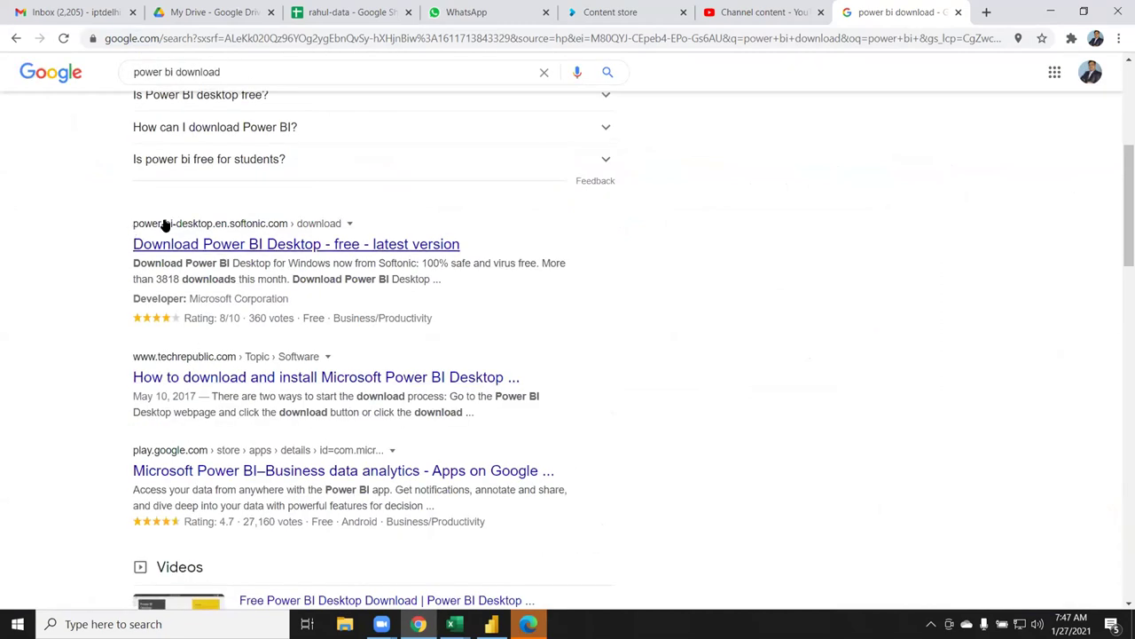
scroll(230, 299, "up", 4)
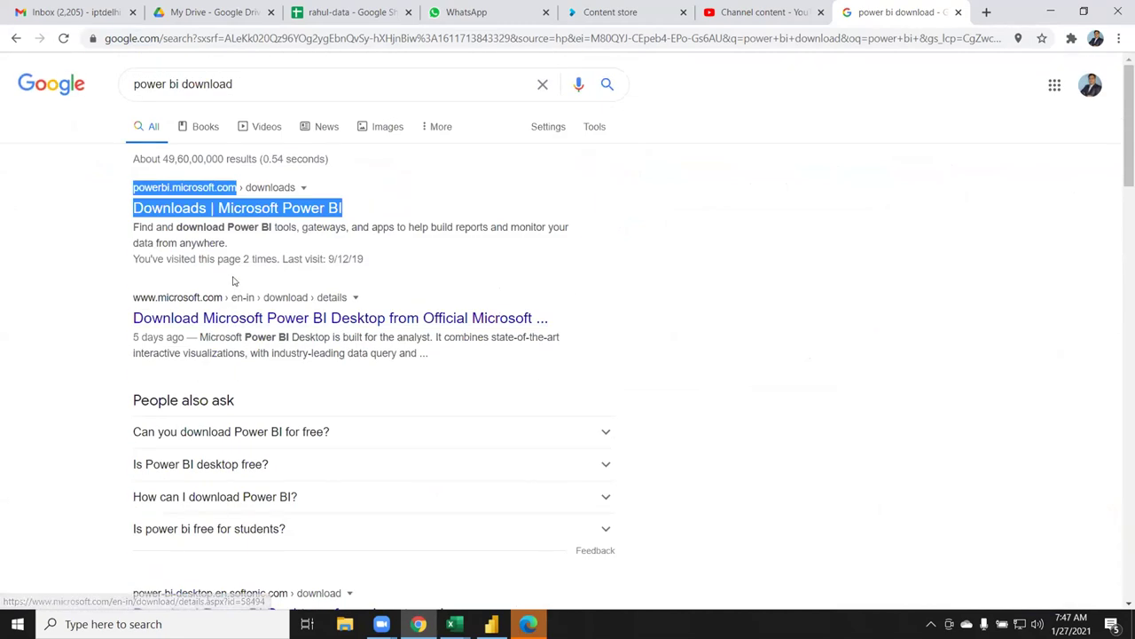
left_click(29, 238)
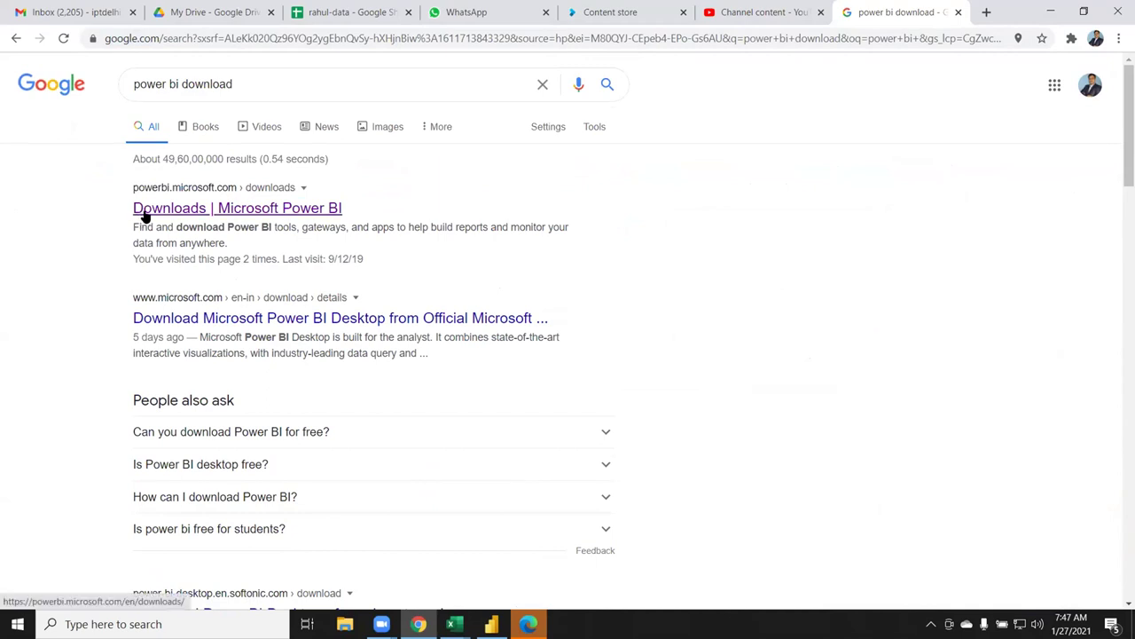
left_click(145, 217)
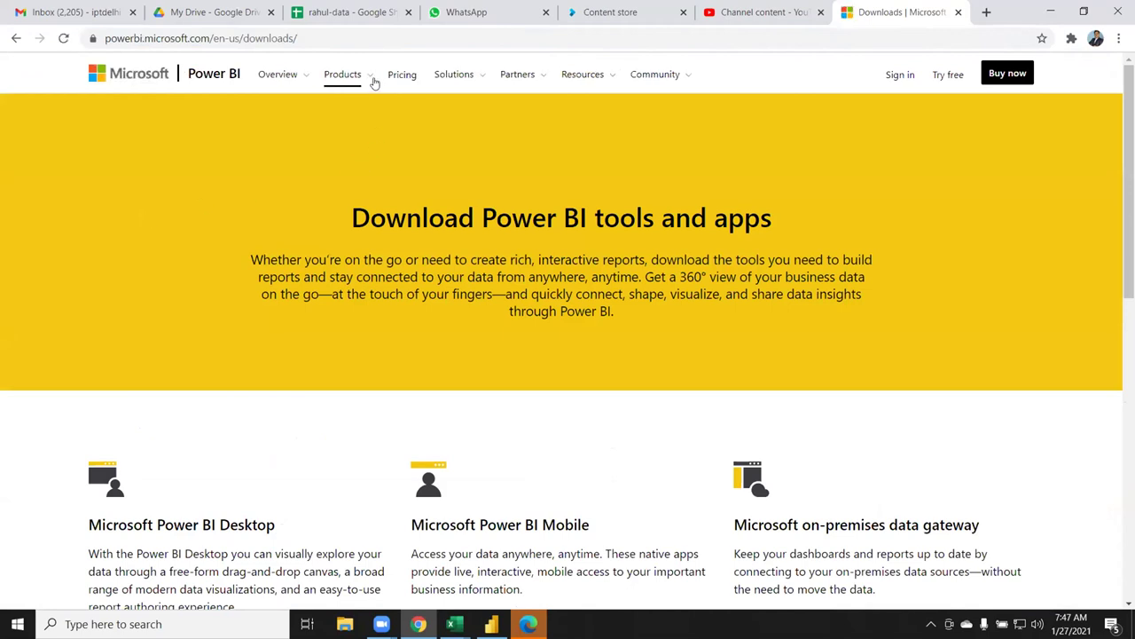
View the Products list and scroll through the Desktop, Mobile and gateway download cards
left_click(373, 79)
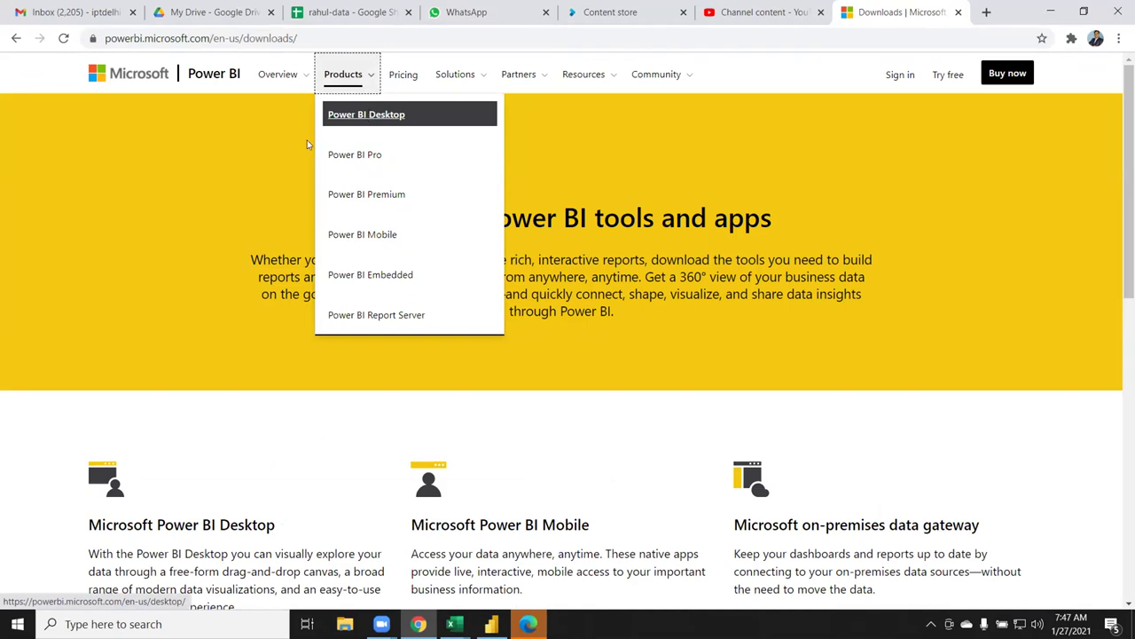
scroll(14, 482, "down", 1)
scroll(14, 482, "down", 3)
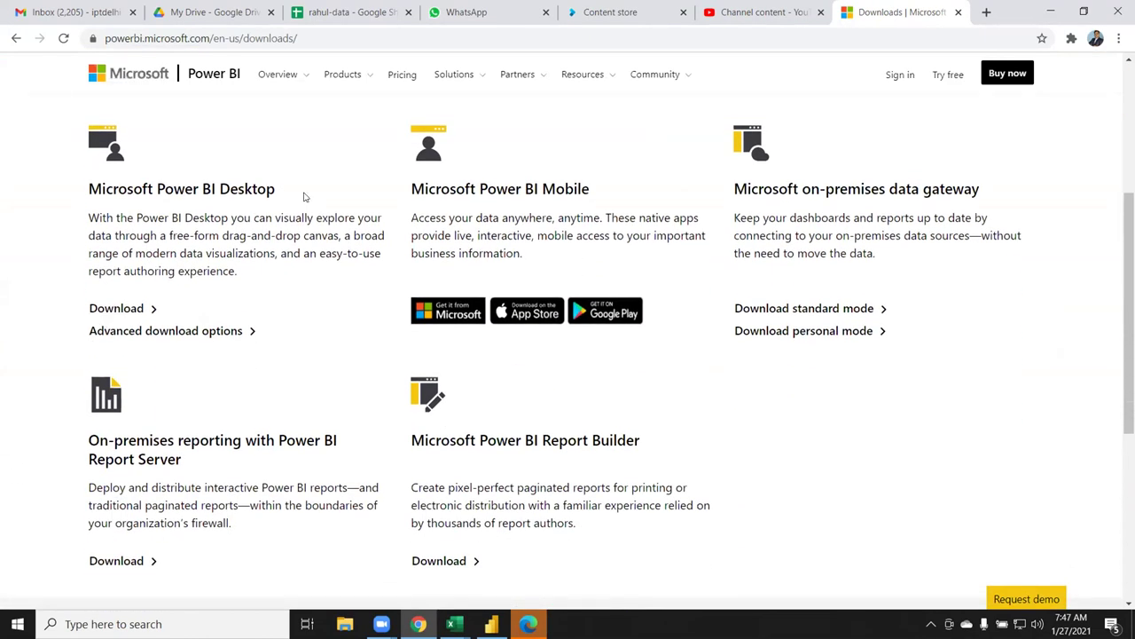
double_click(413, 189)
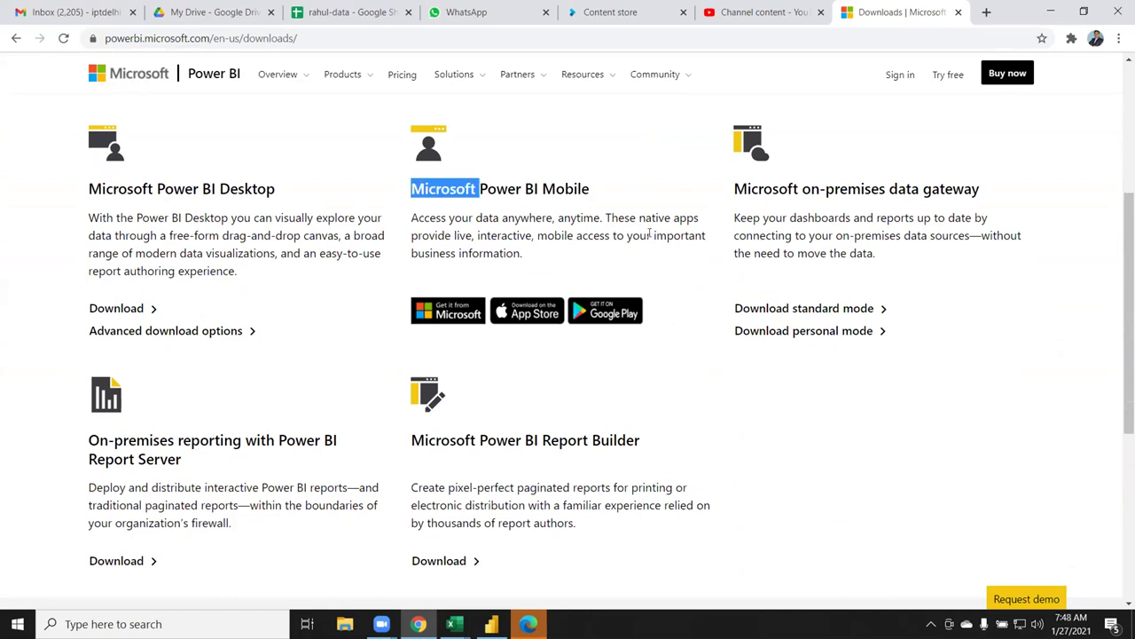
scroll(220, 422, "down", 1)
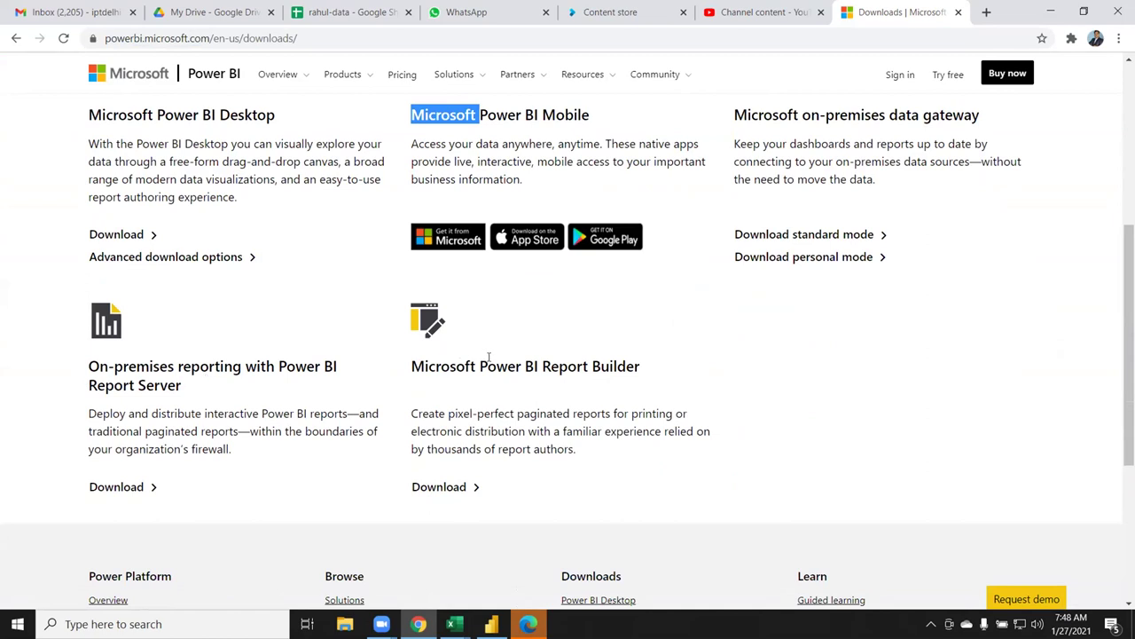
scroll(573, 377, "down", 3)
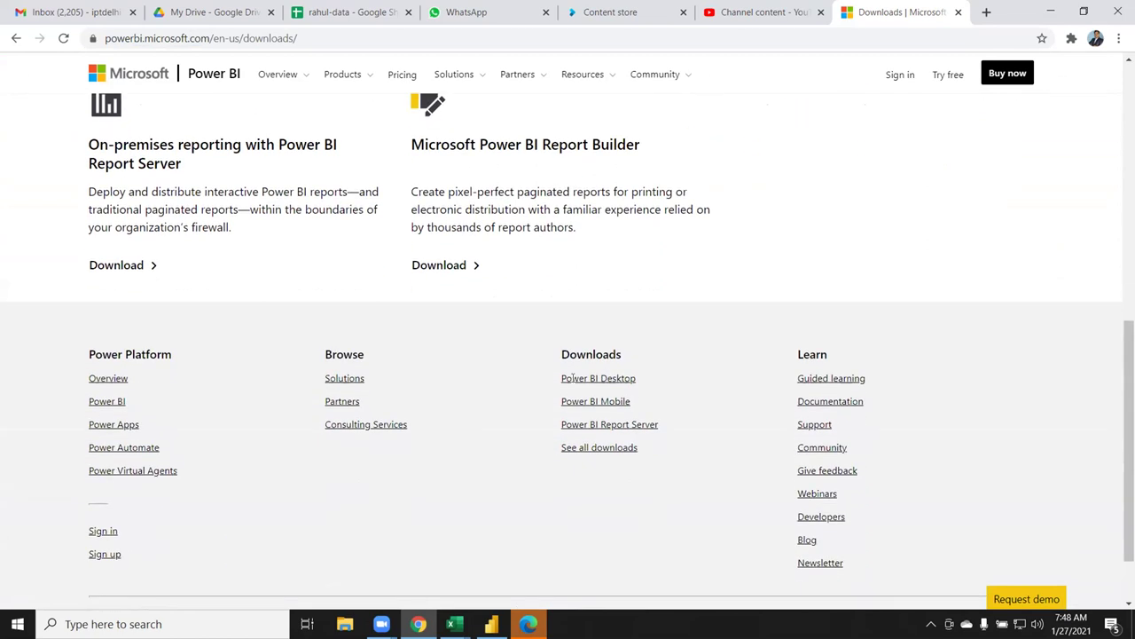
scroll(573, 381, "up", 3)
scroll(157, 314, "up", 3)
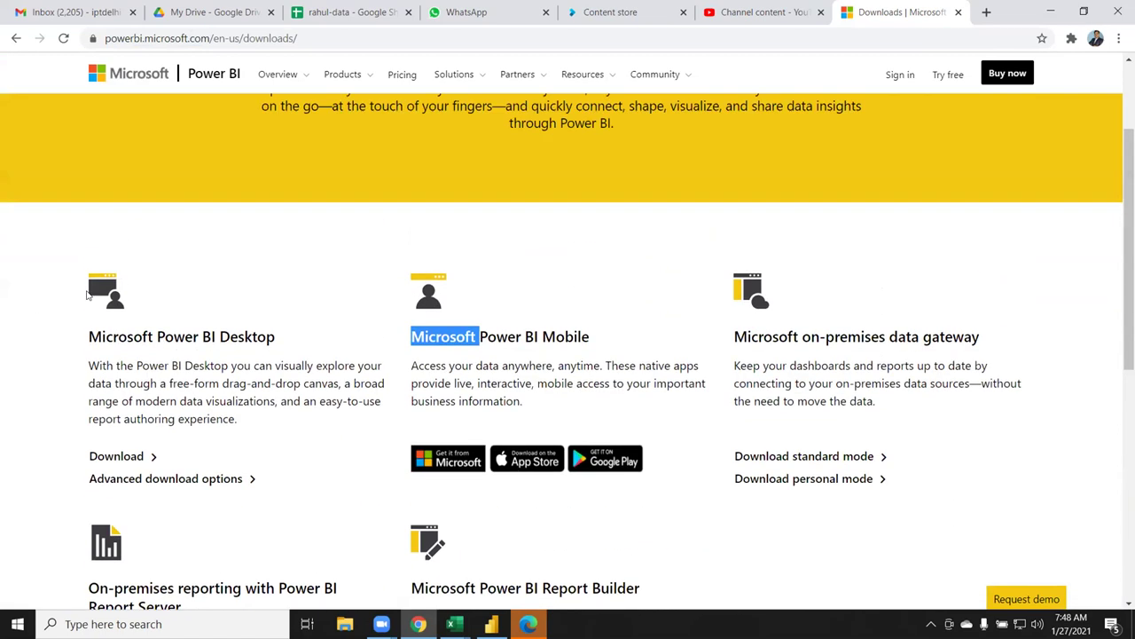
Highlight the Power BI Desktop description, then bring up Windows search
left_click_drag(75, 330, 254, 417)
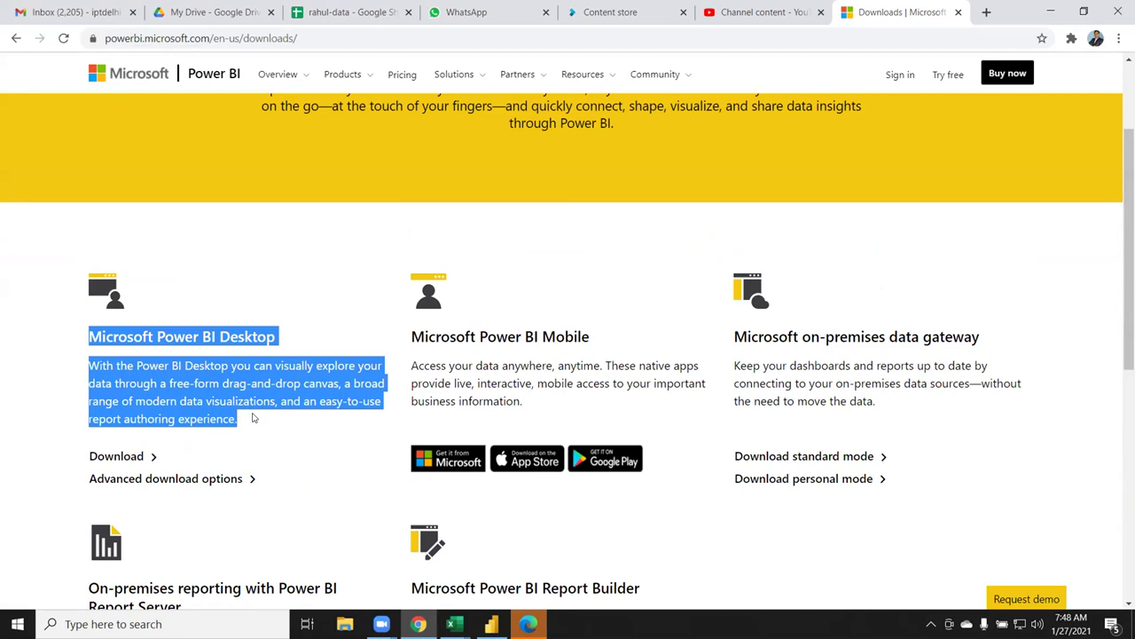
left_click(53, 456)
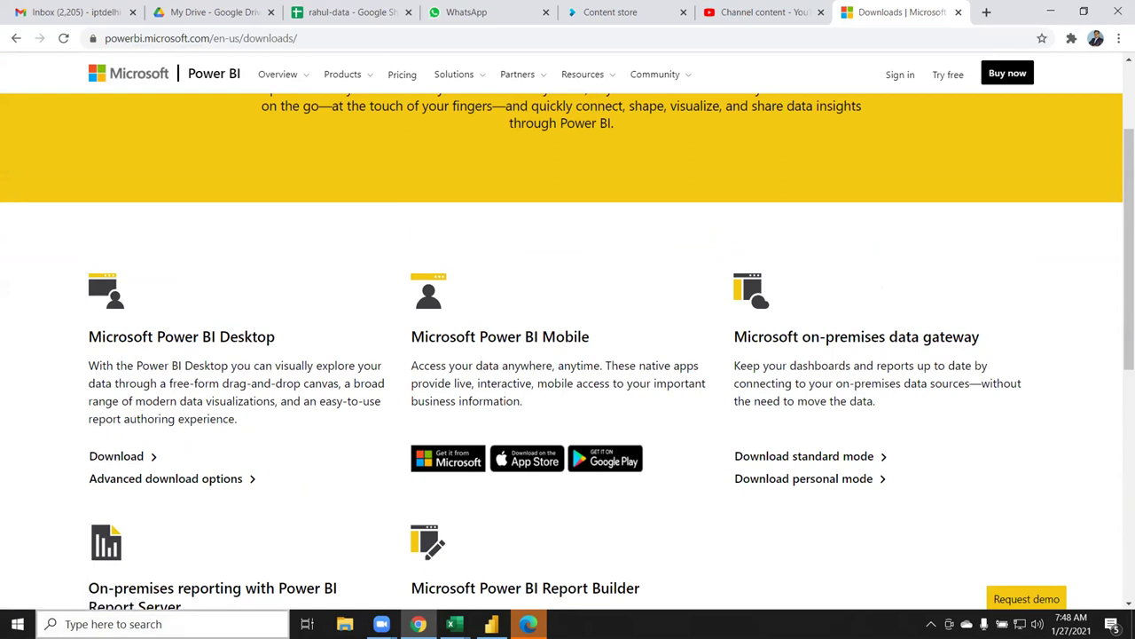
left_click(164, 624)
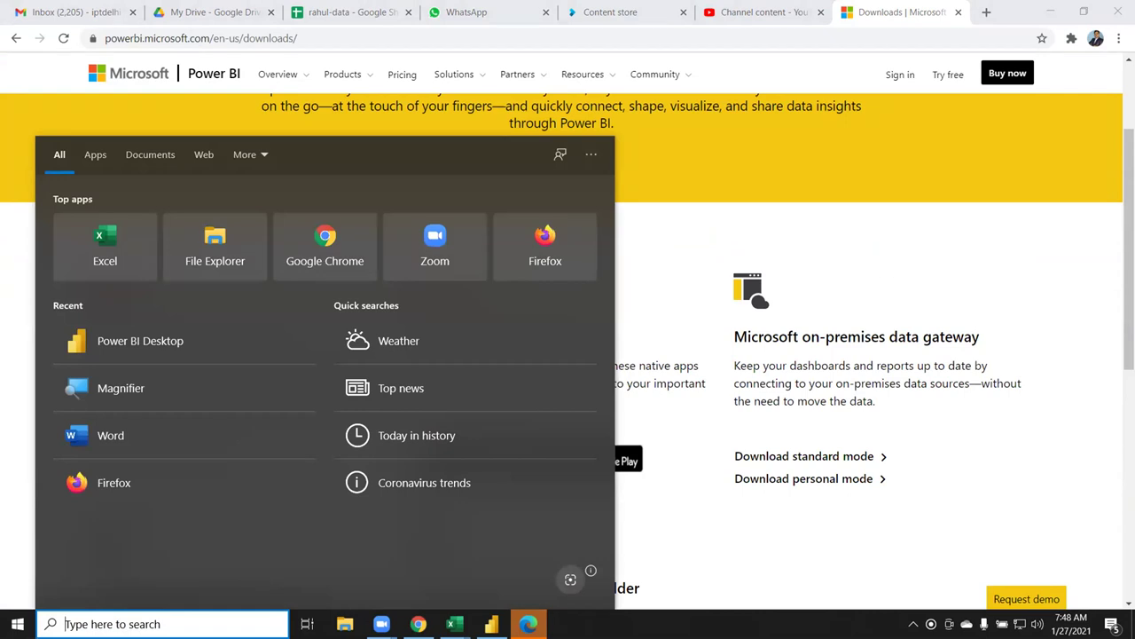
Search Windows for 'store', dismiss it, and open Power BI Desktop's advanced download options
type("stor")
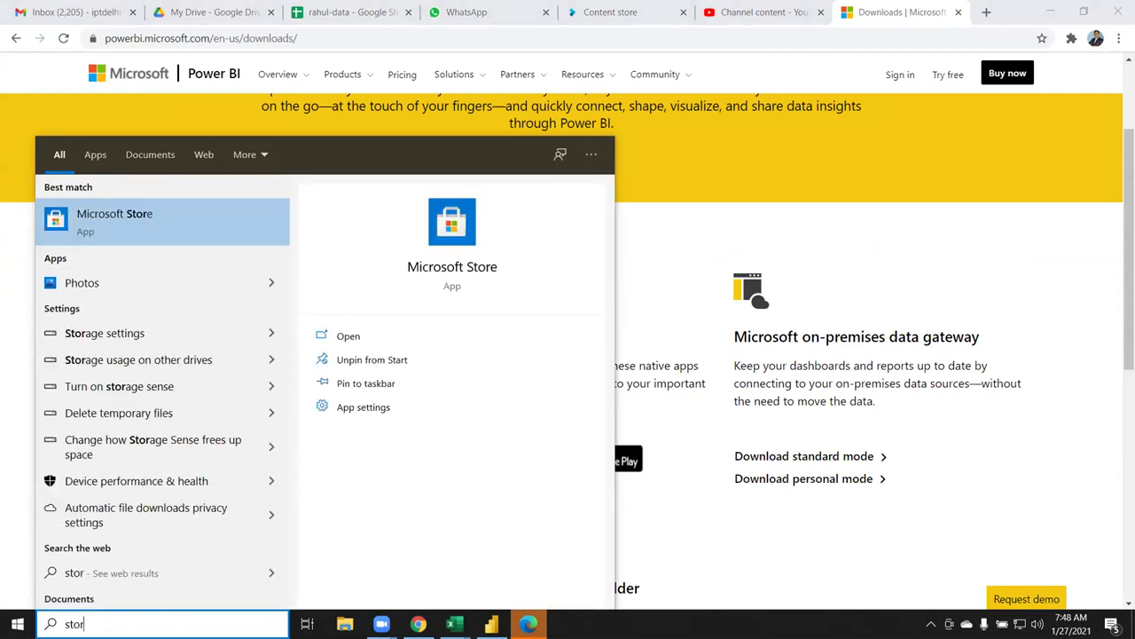
type("e")
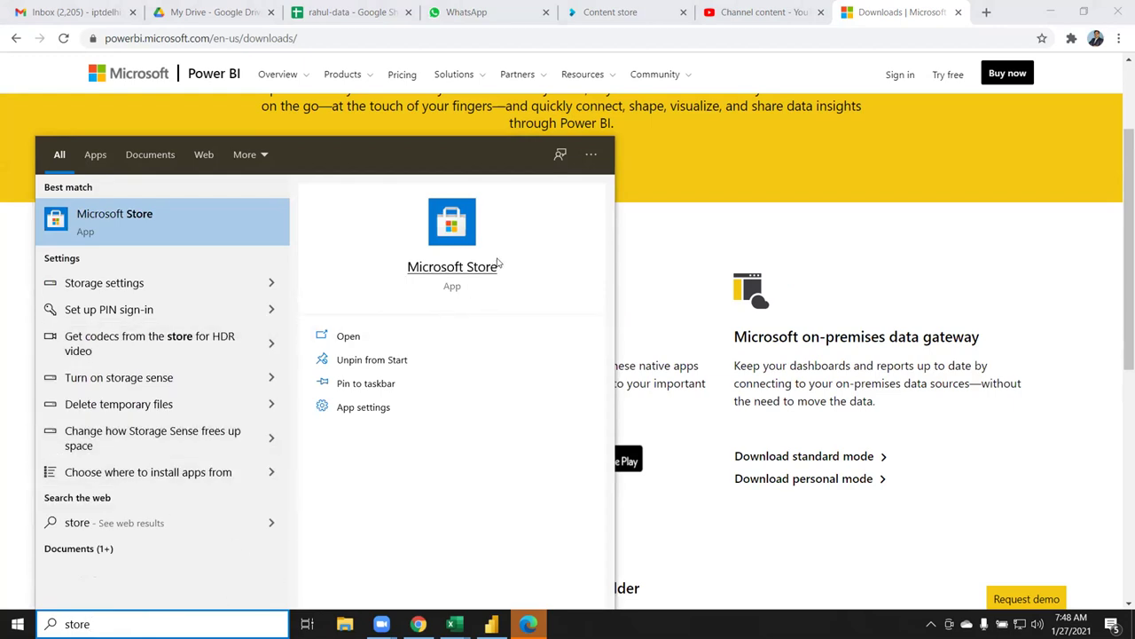
left_click(671, 282)
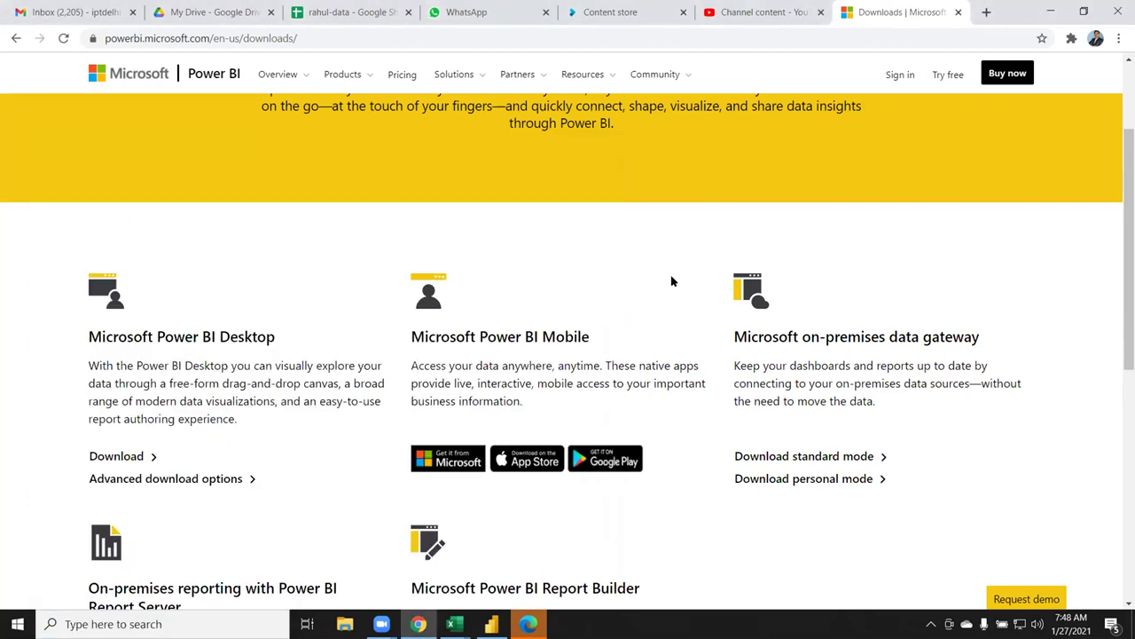
left_click(141, 480)
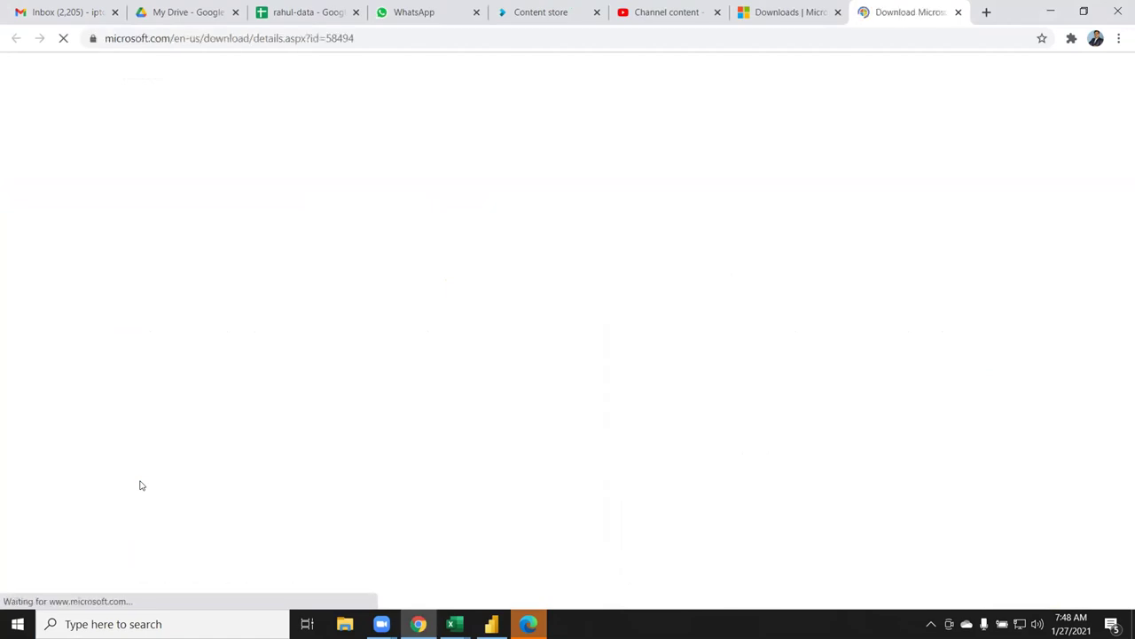
Scroll the download details, close that tab, and minimize Chrome
scroll(301, 299, "down", 1)
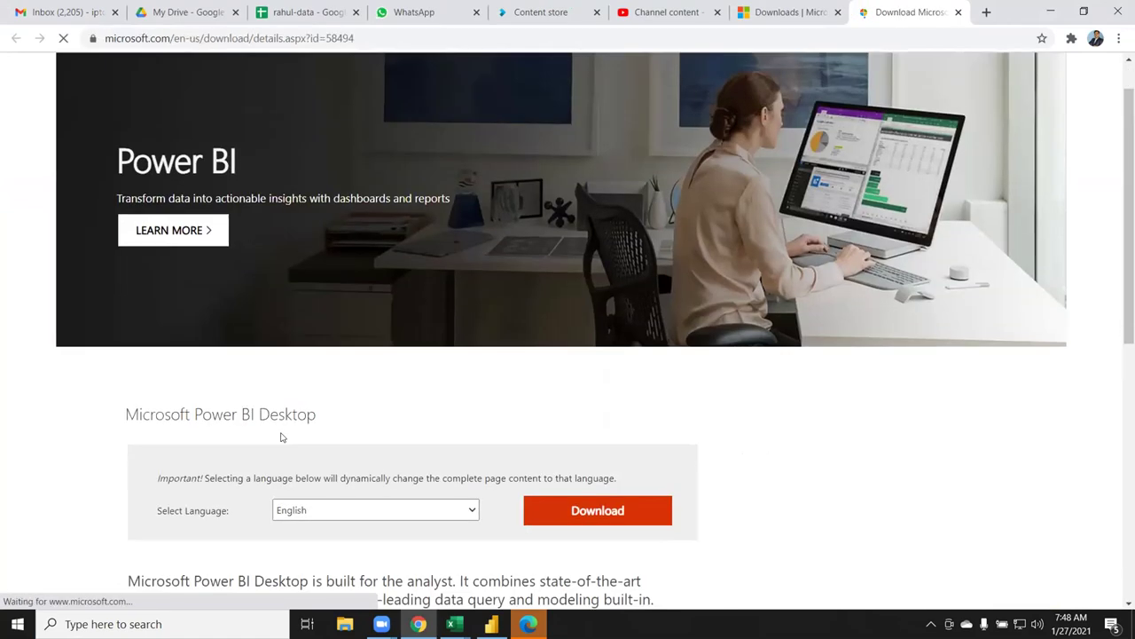
scroll(325, 330, "down", 2)
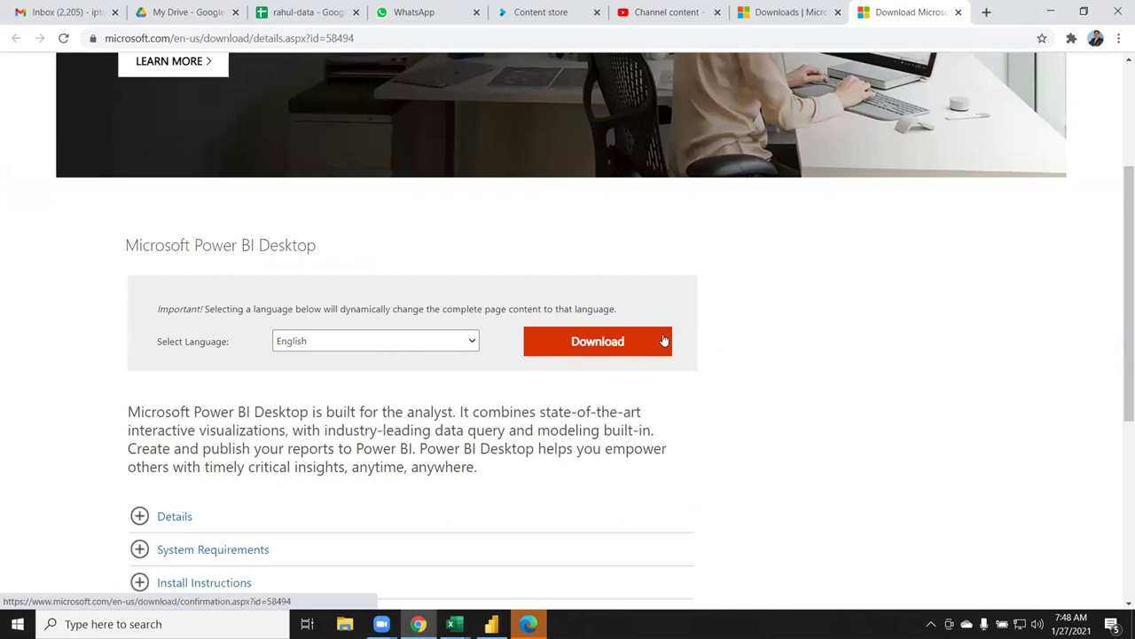
left_click(959, 12)
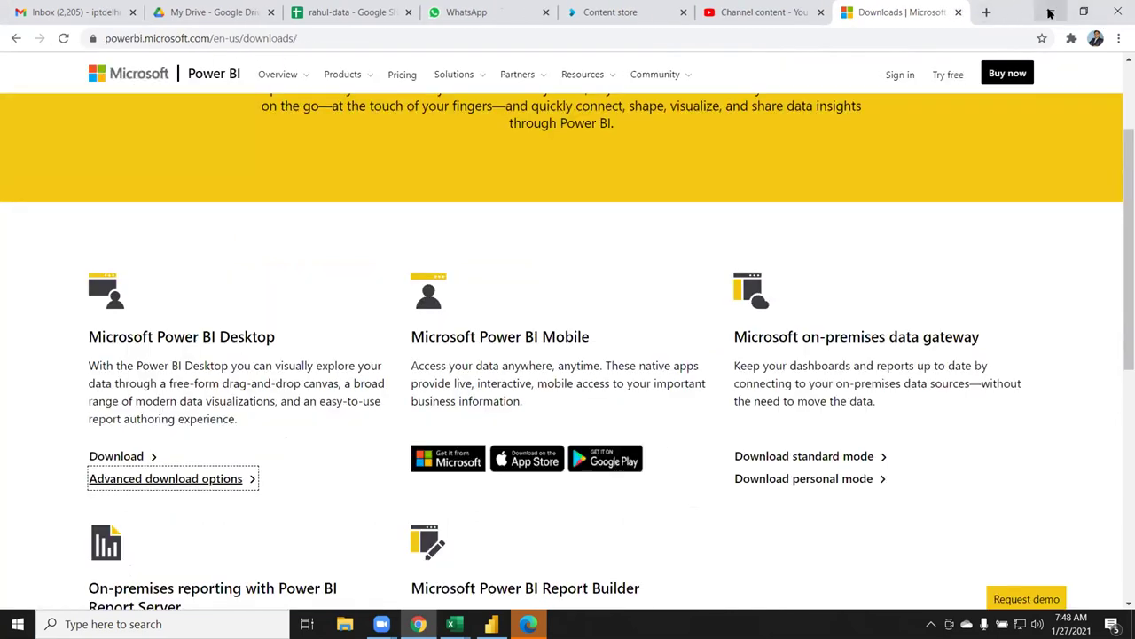
left_click(1049, 11)
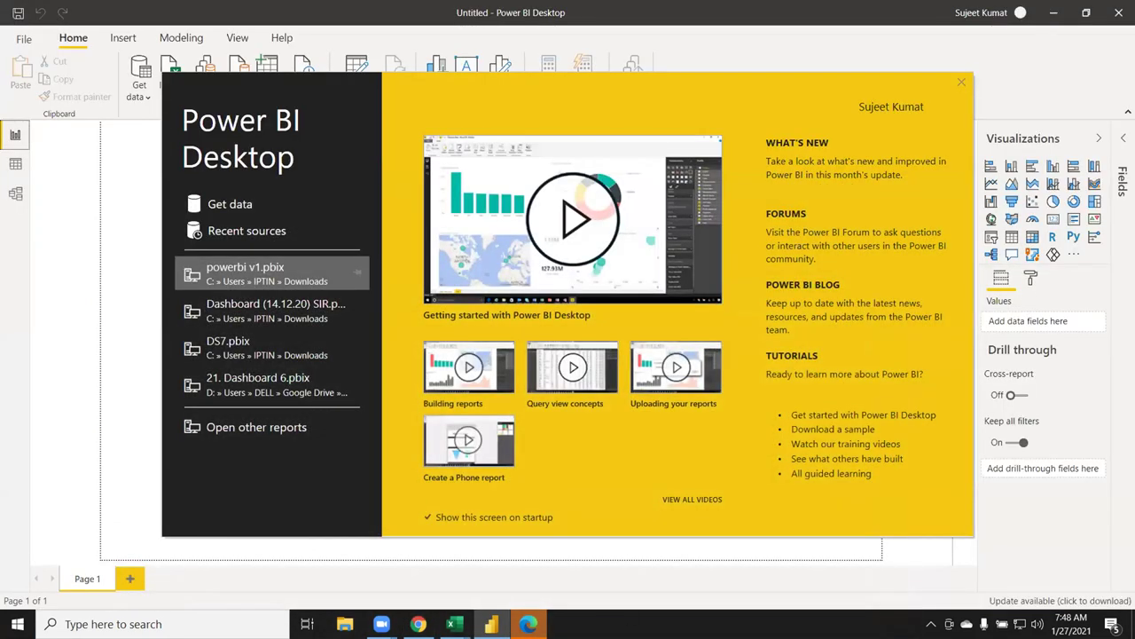
Bring Edge with the Power BI blog forward and open the Power BI Desktop product page
mouse_move(528, 623)
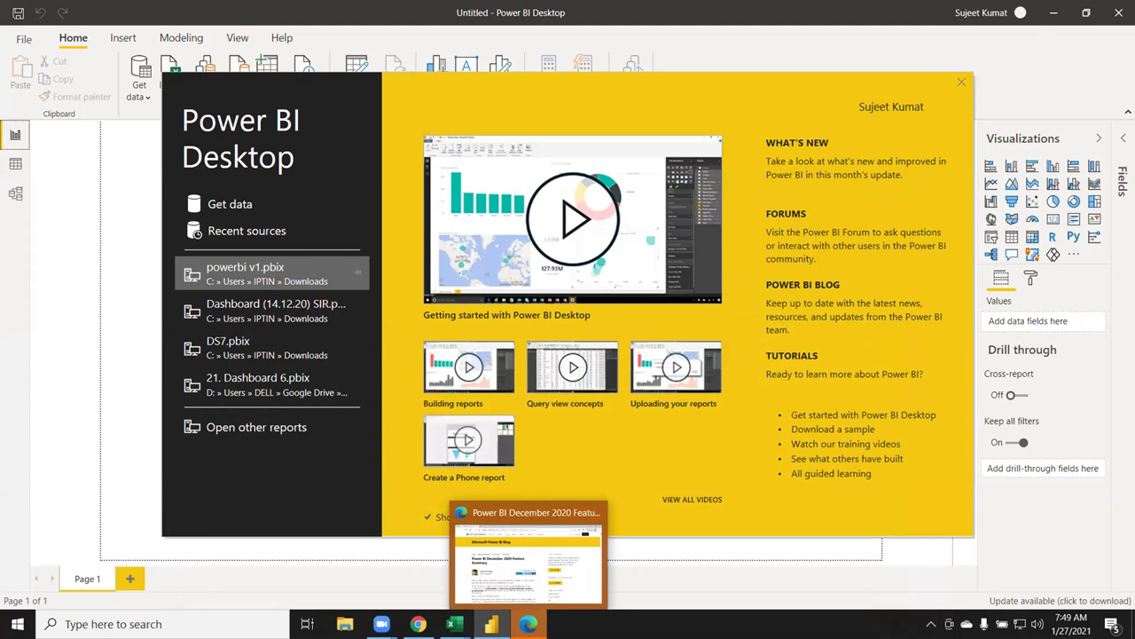
left_click(538, 513)
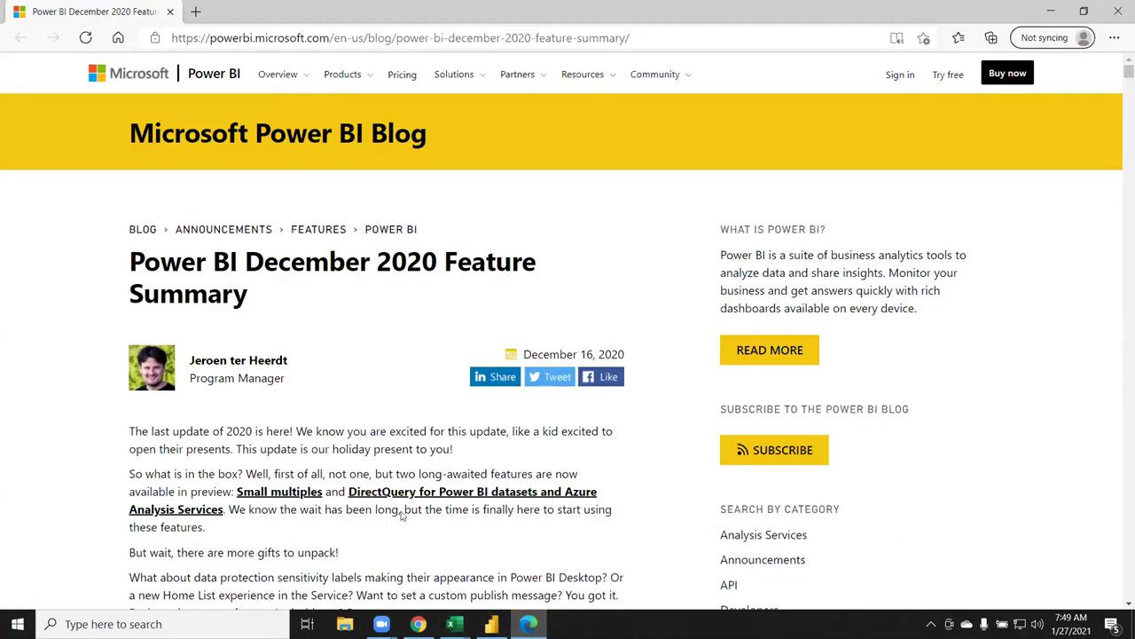
scroll(321, 489, "down", 4)
left_click(261, 422)
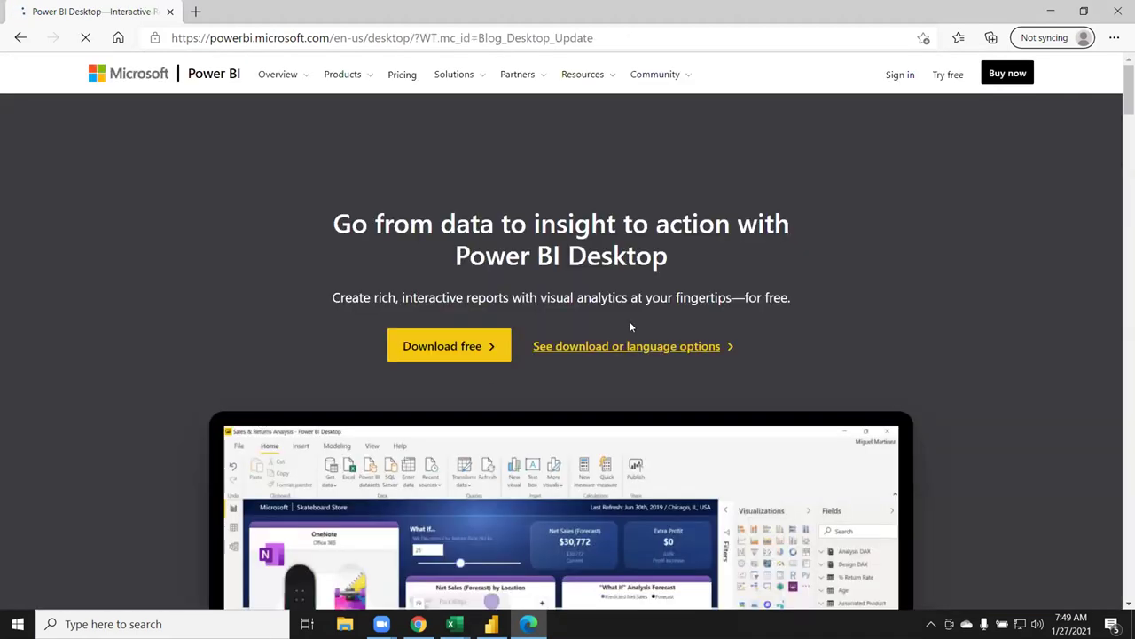
Download the English 64-bit installer PBIDesktopSetup_x64.exe from the download options
left_click(644, 346)
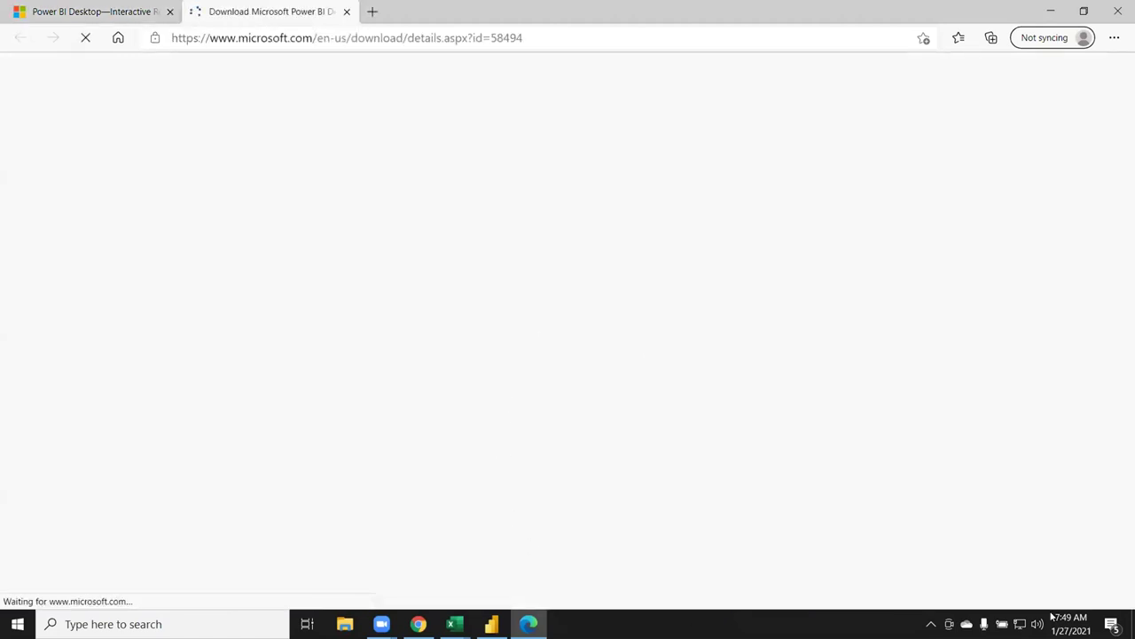
scroll(937, 527, "down", 4)
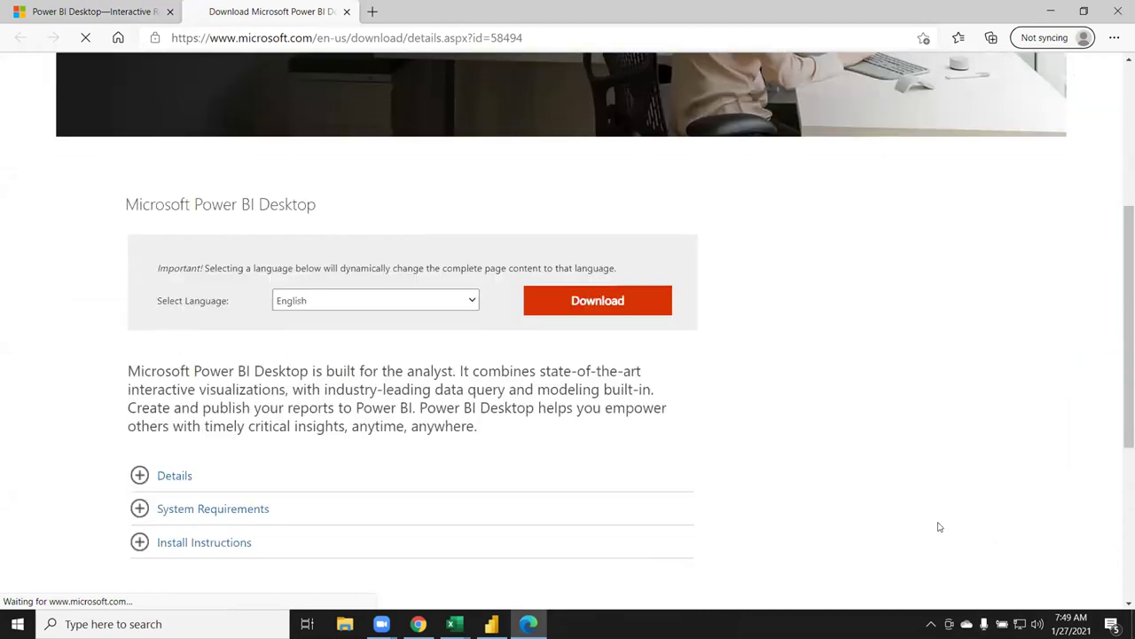
left_click(603, 291)
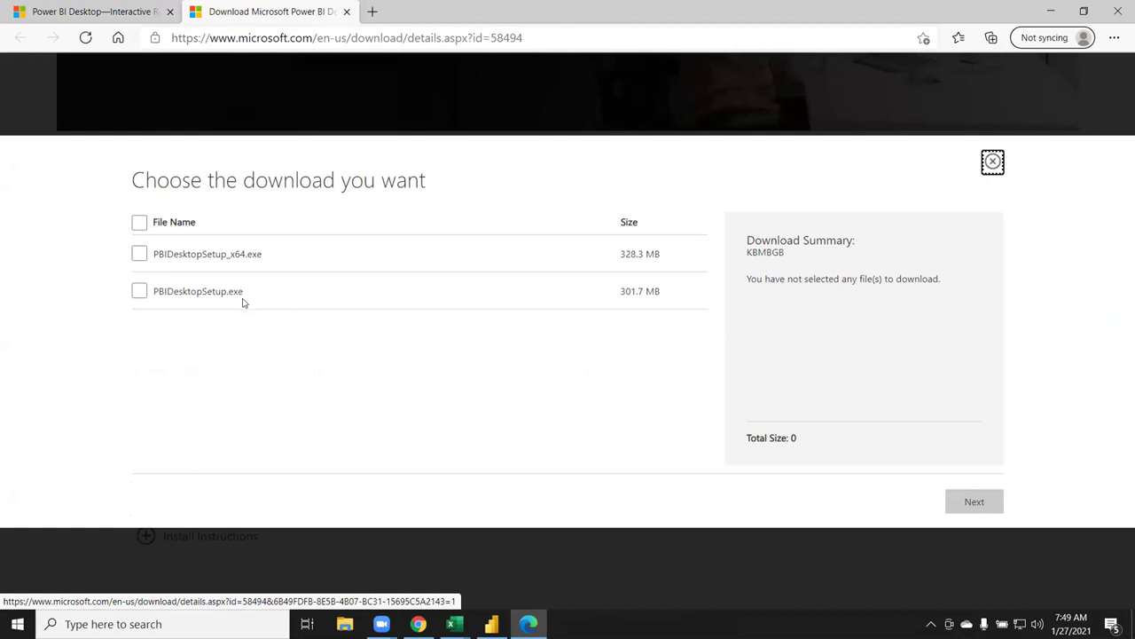
left_click(140, 254)
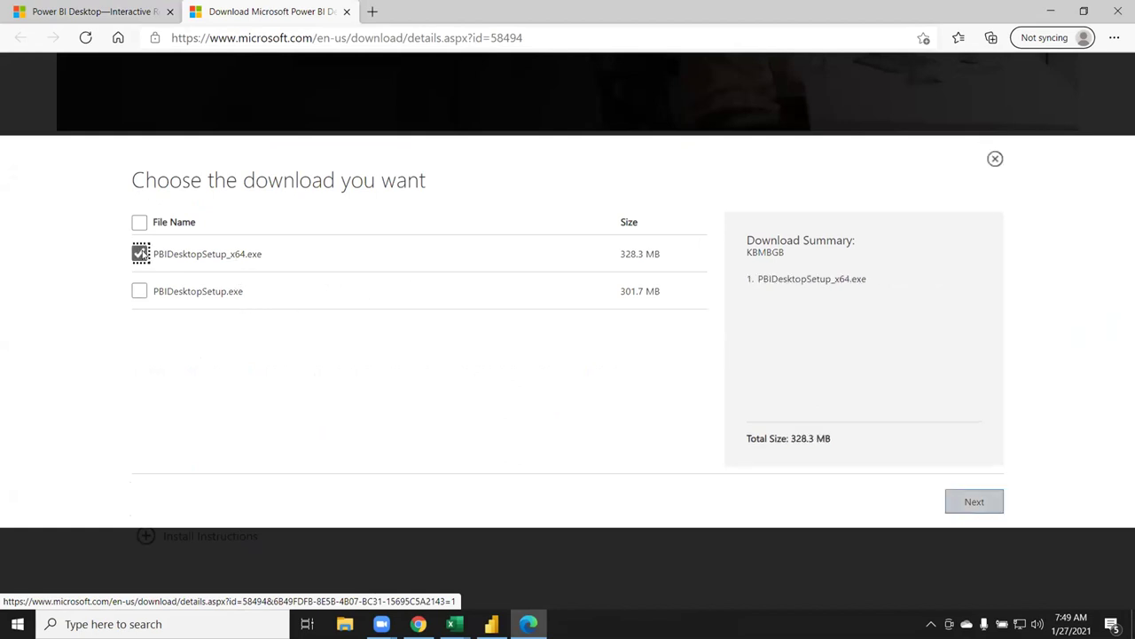
left_click(995, 501)
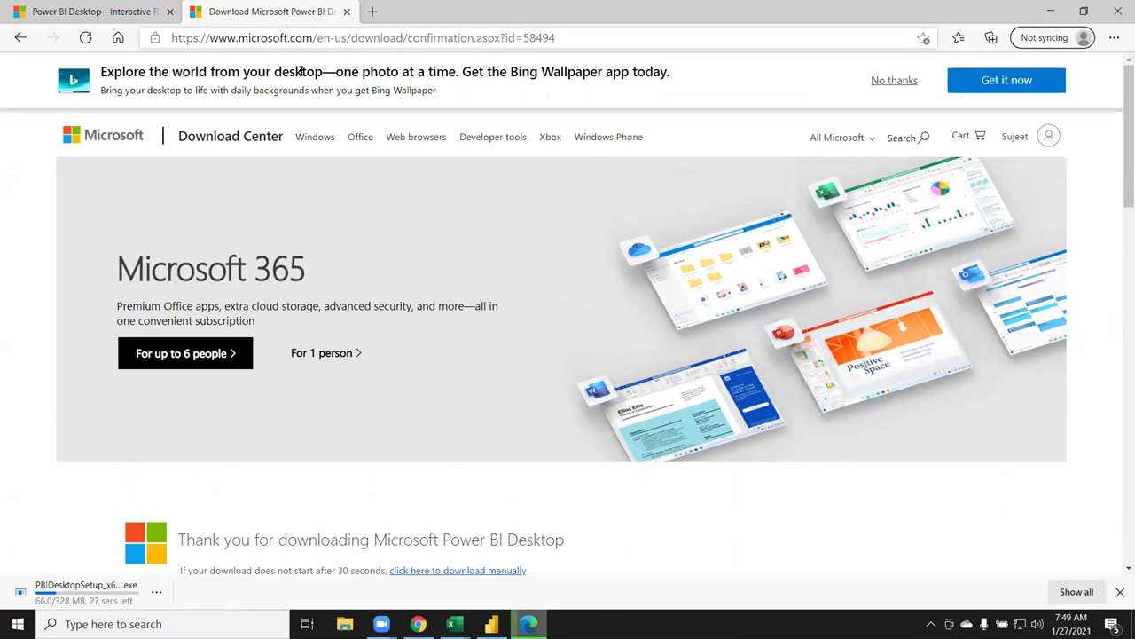
Check Power BI Desktop, return to Edge, and close the download confirmation tab
mouse_move(491, 624)
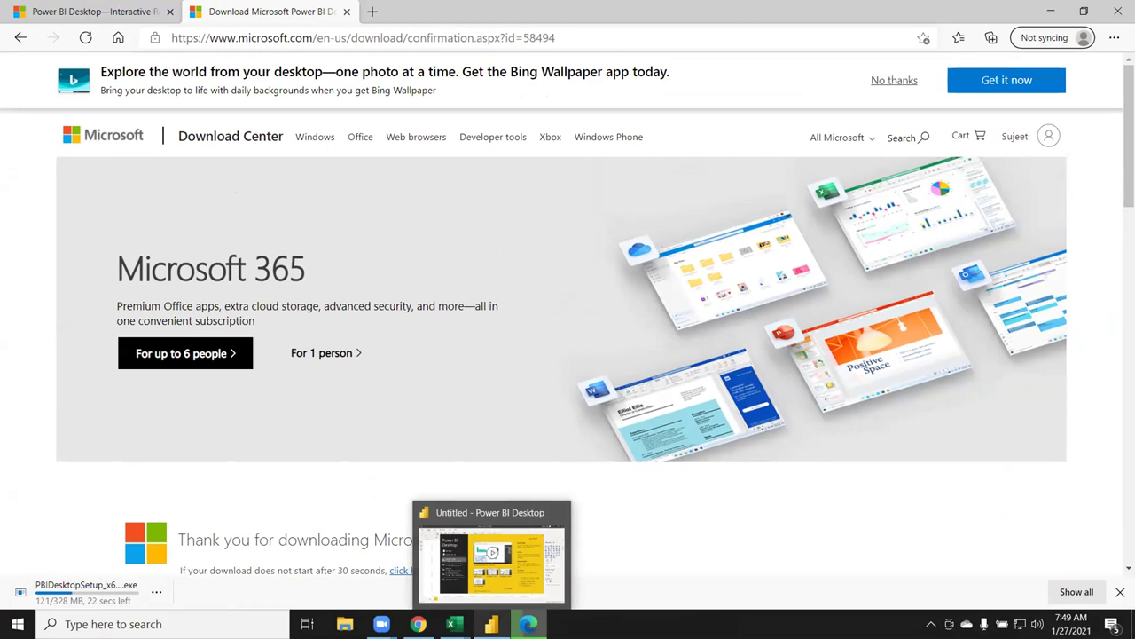
left_click(511, 573)
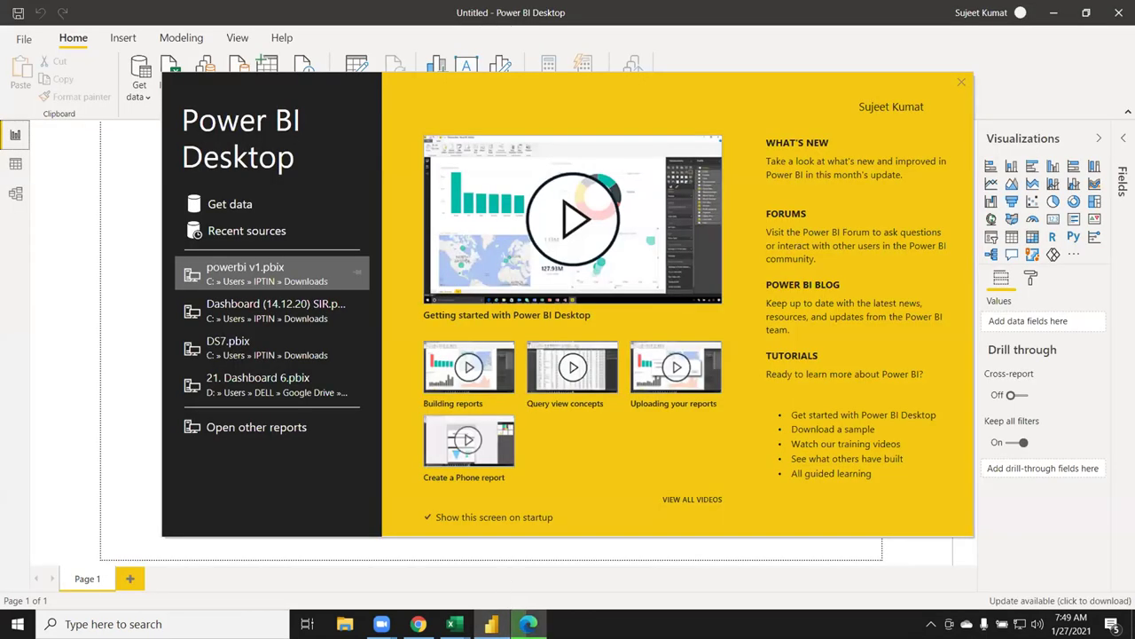
mouse_move(528, 624)
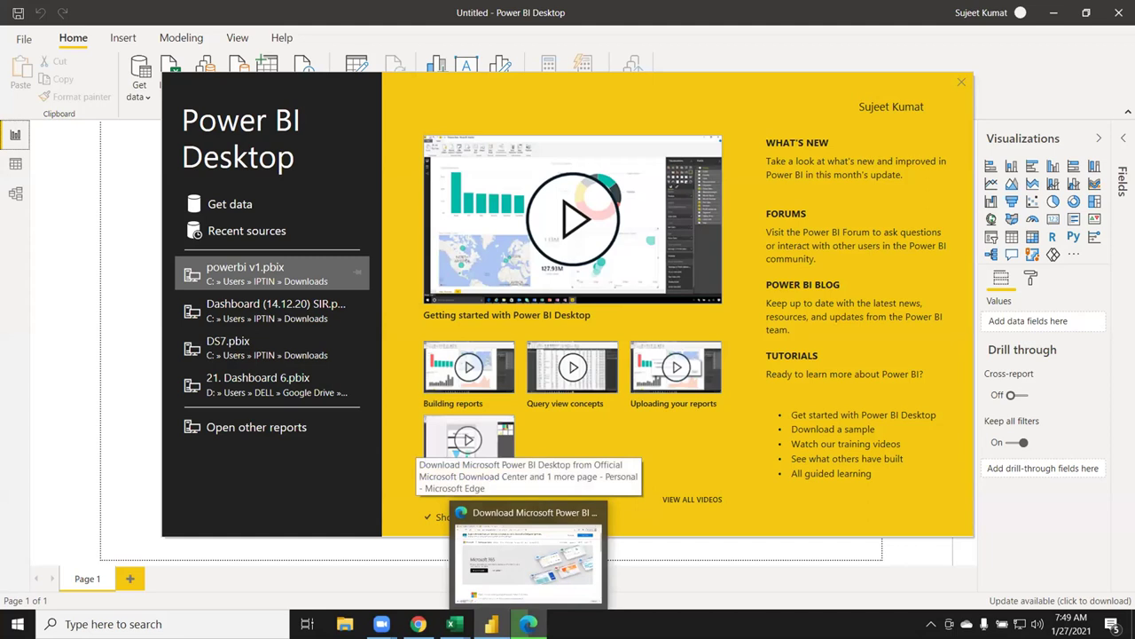
left_click(528, 554)
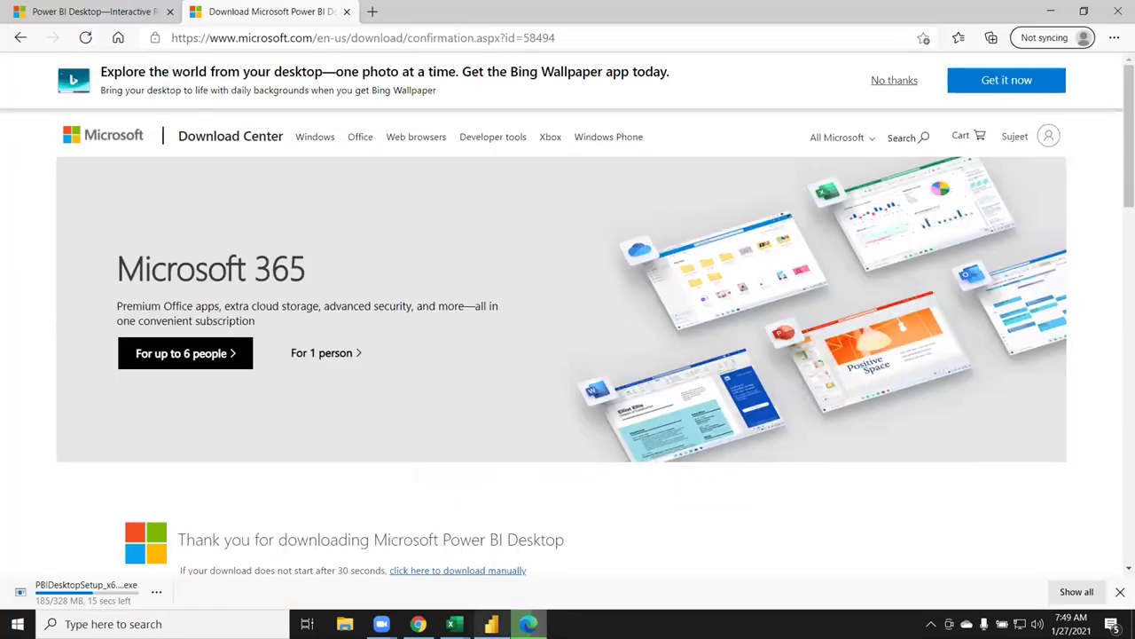
mouse_move(492, 623)
mouse_move(418, 624)
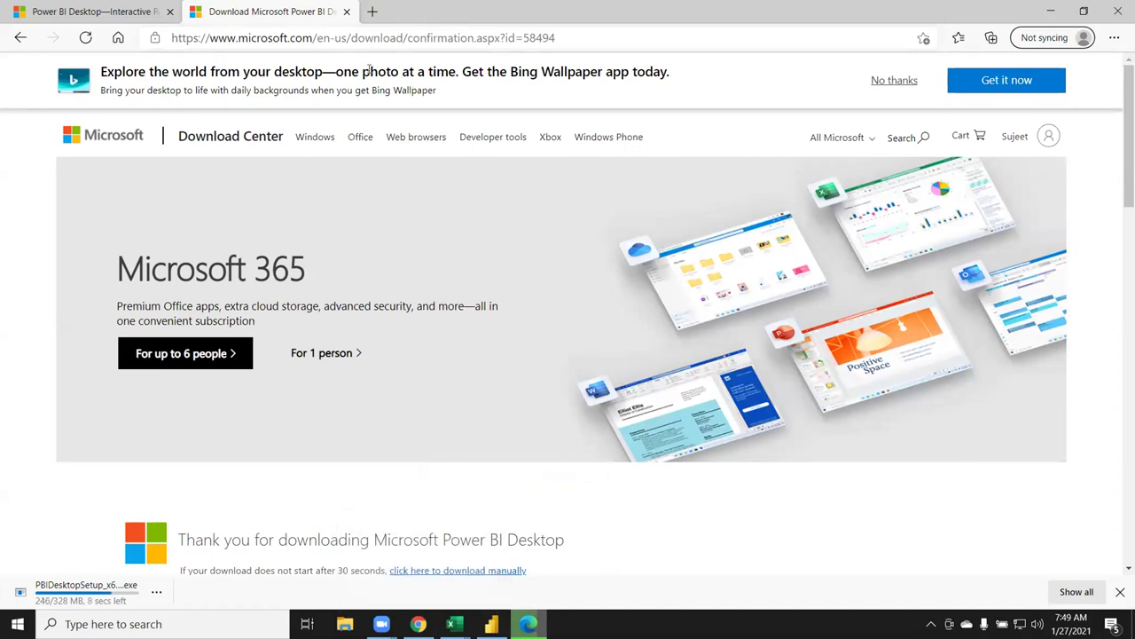
left_click(346, 12)
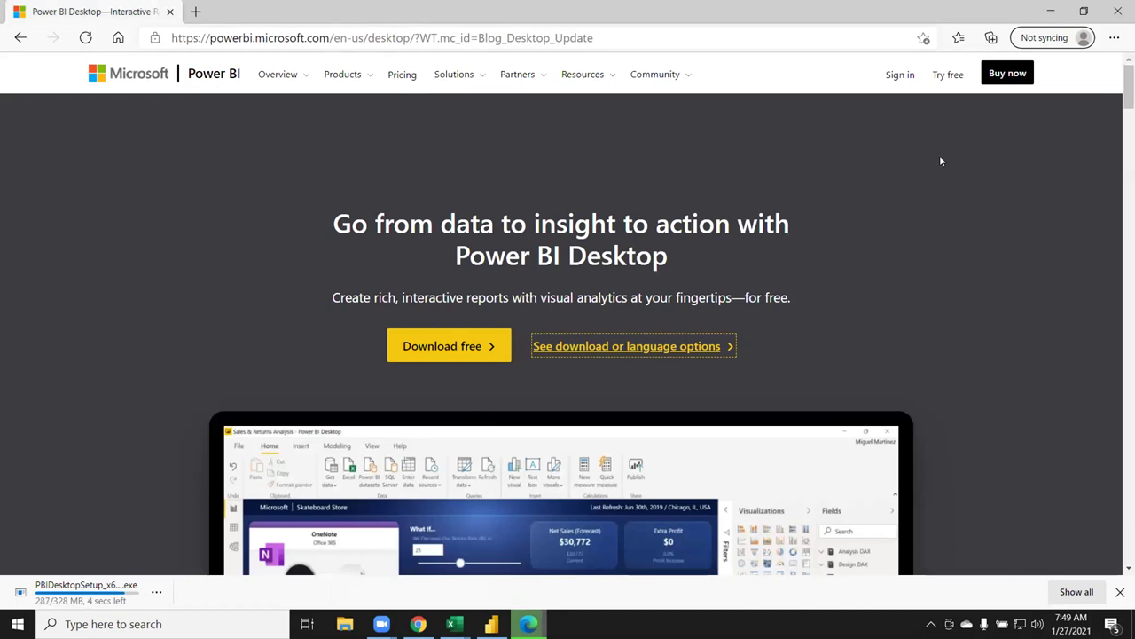
Try the free Power BI sign-up with a saved personal email, see it rejected, and close the tab
left_click(933, 84)
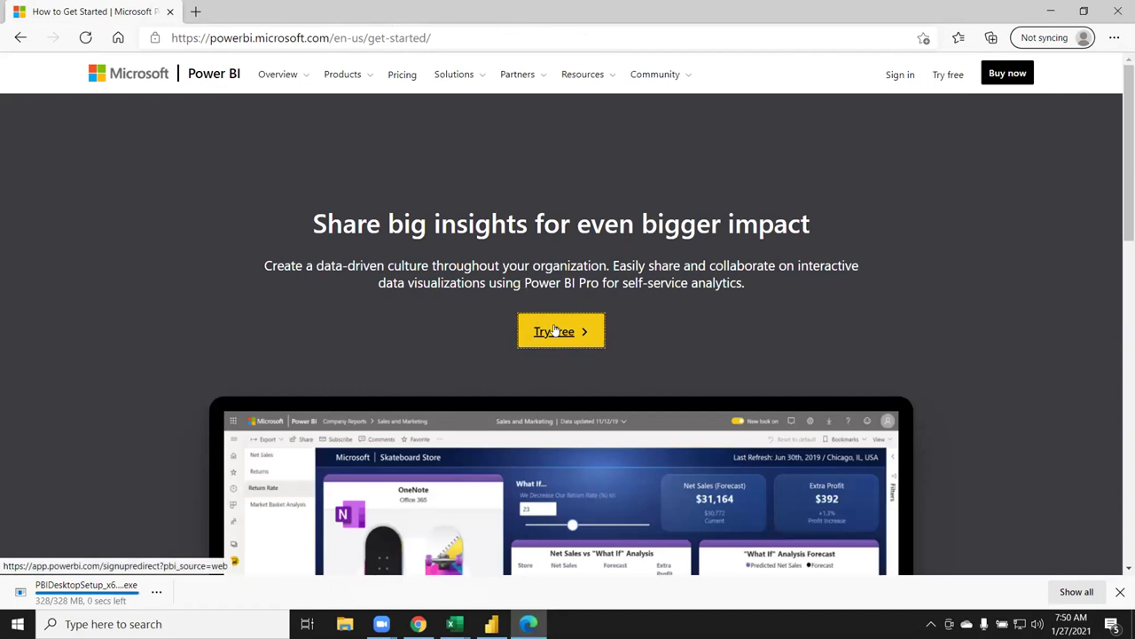
left_click(554, 329)
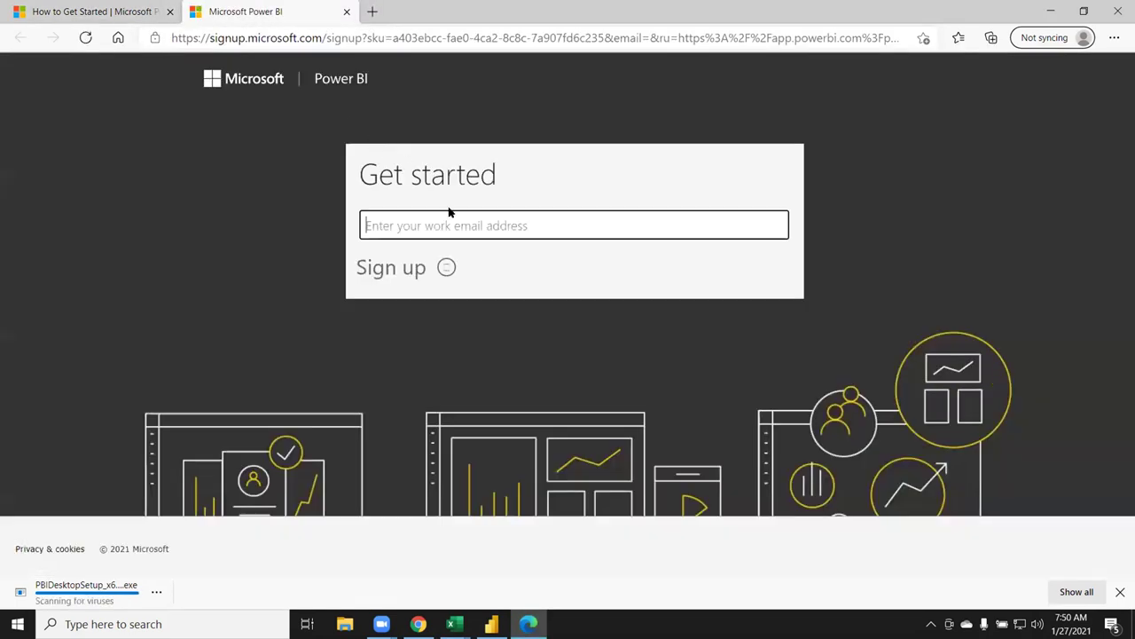
left_click(384, 222)
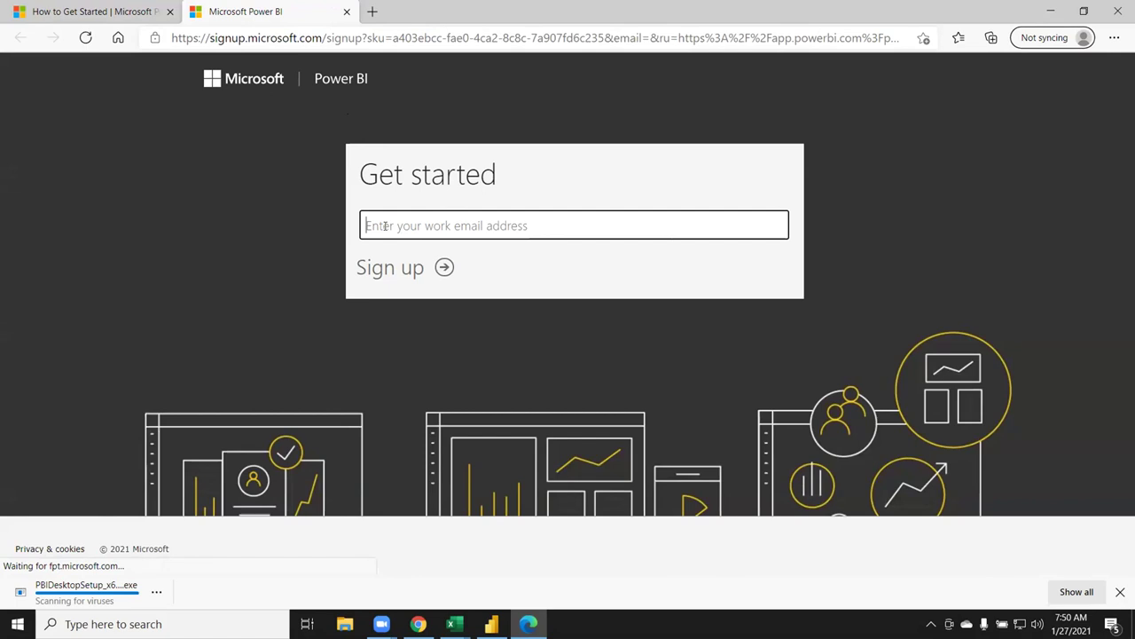
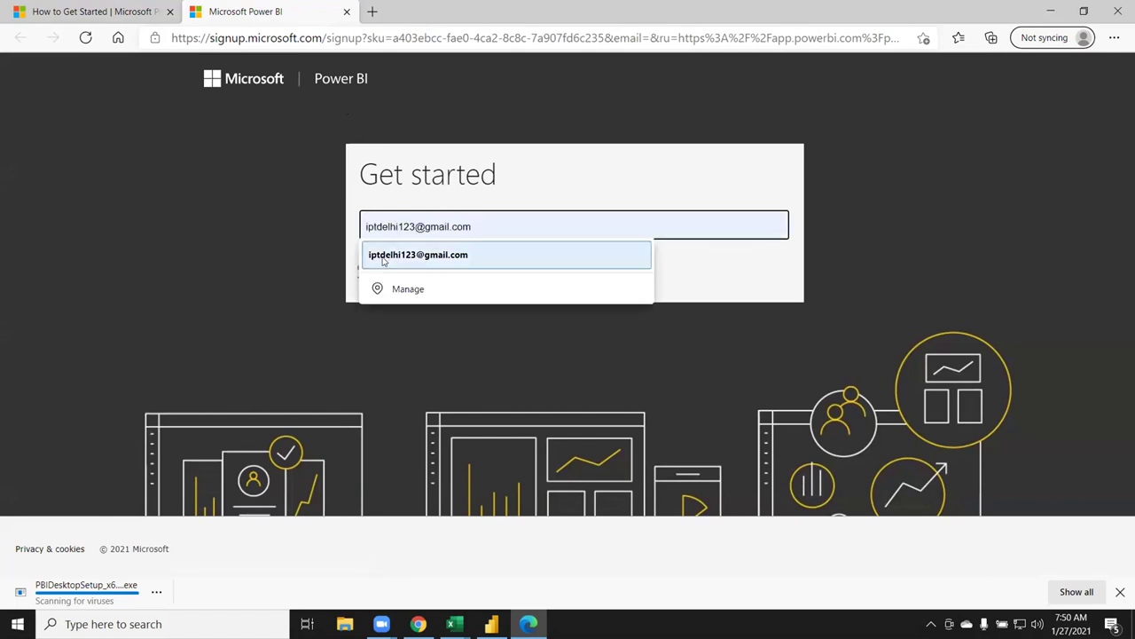
left_click(382, 256)
left_click(385, 266)
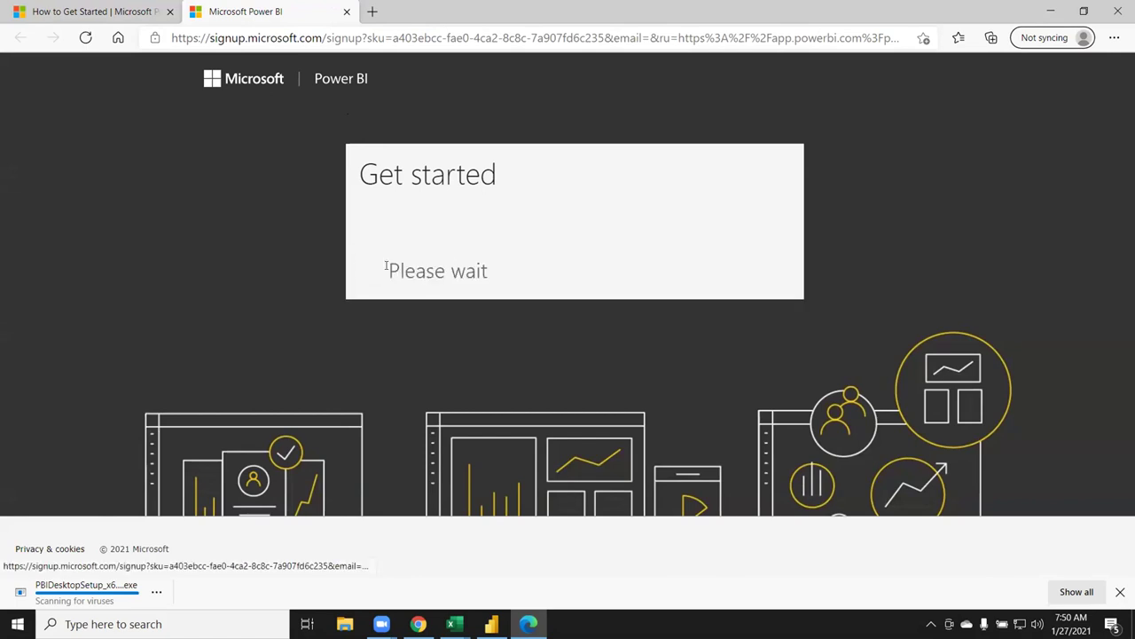
left_click_drag(368, 220, 674, 271)
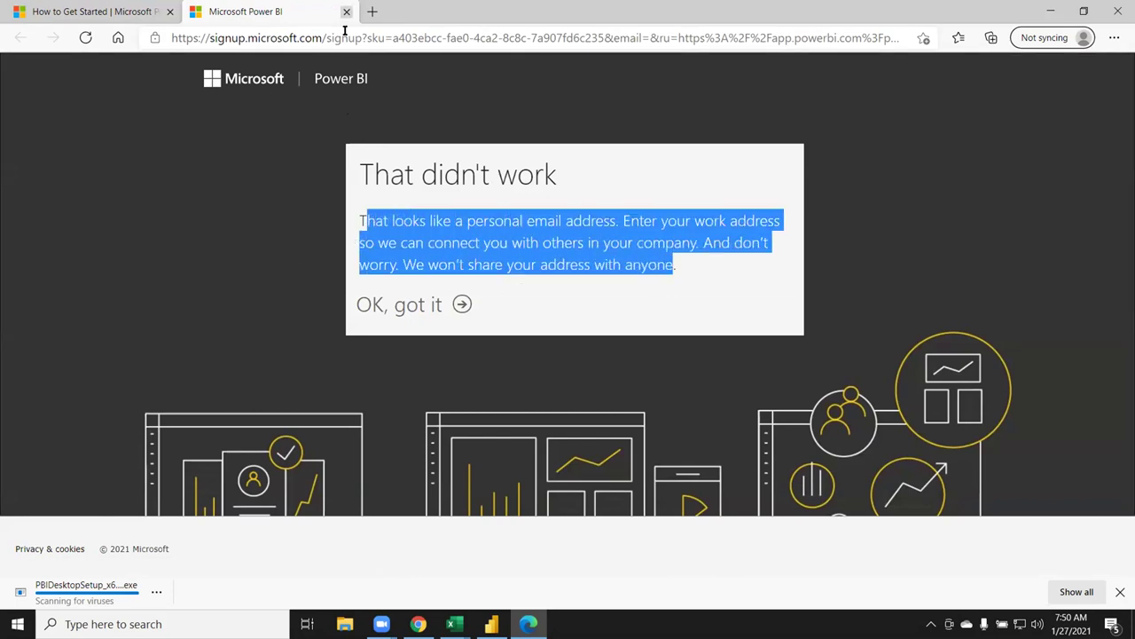
key("ctrl+w")
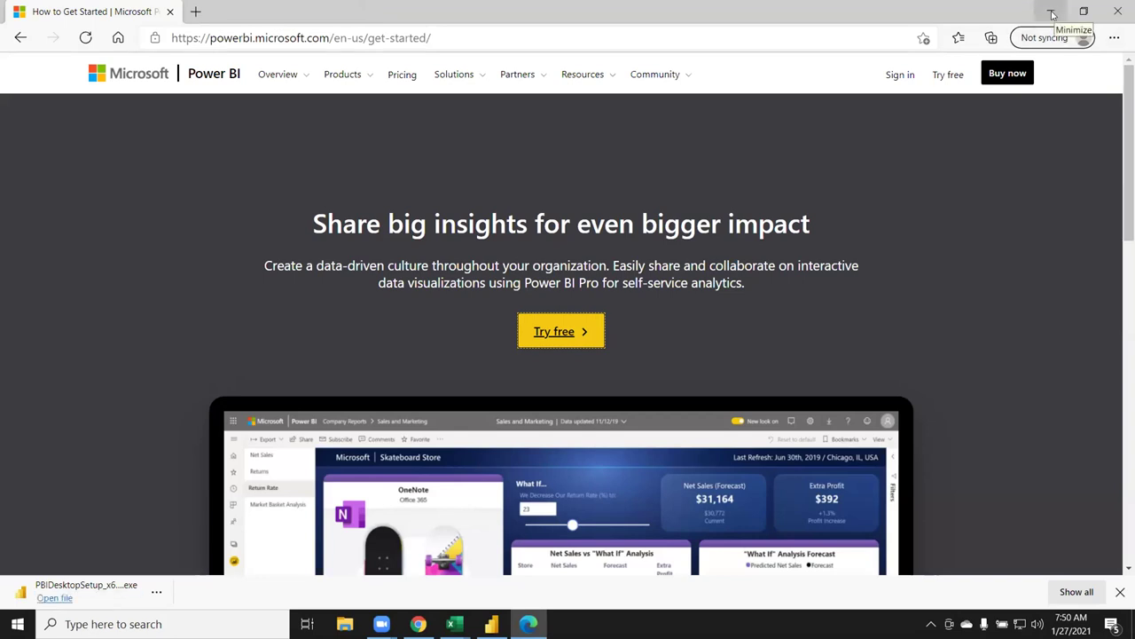
Scroll the Get Started page, then minimize Edge
scroll(628, 309, "down", 8)
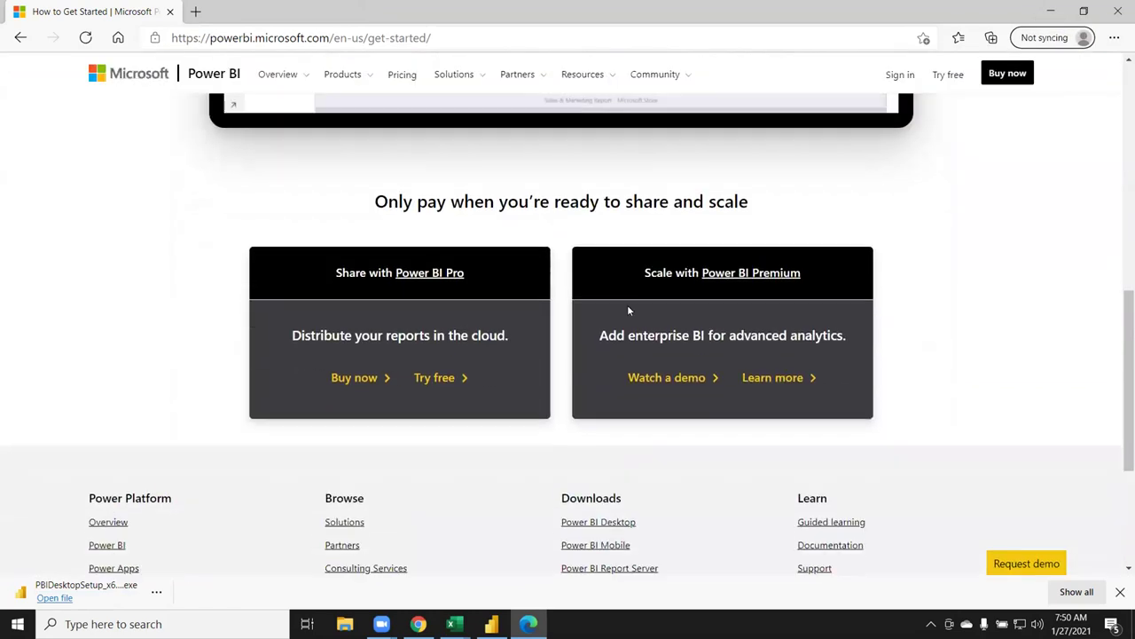
scroll(628, 310, "down", 2)
scroll(626, 329, "down", 2)
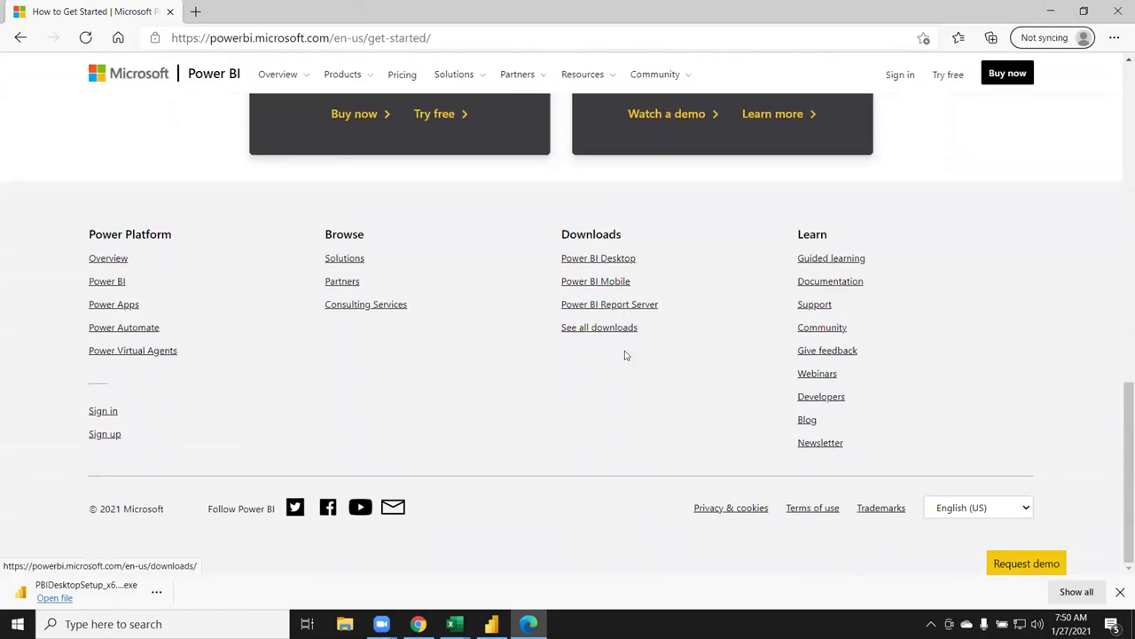
scroll(669, 453, "up", 3)
scroll(669, 452, "up", 3)
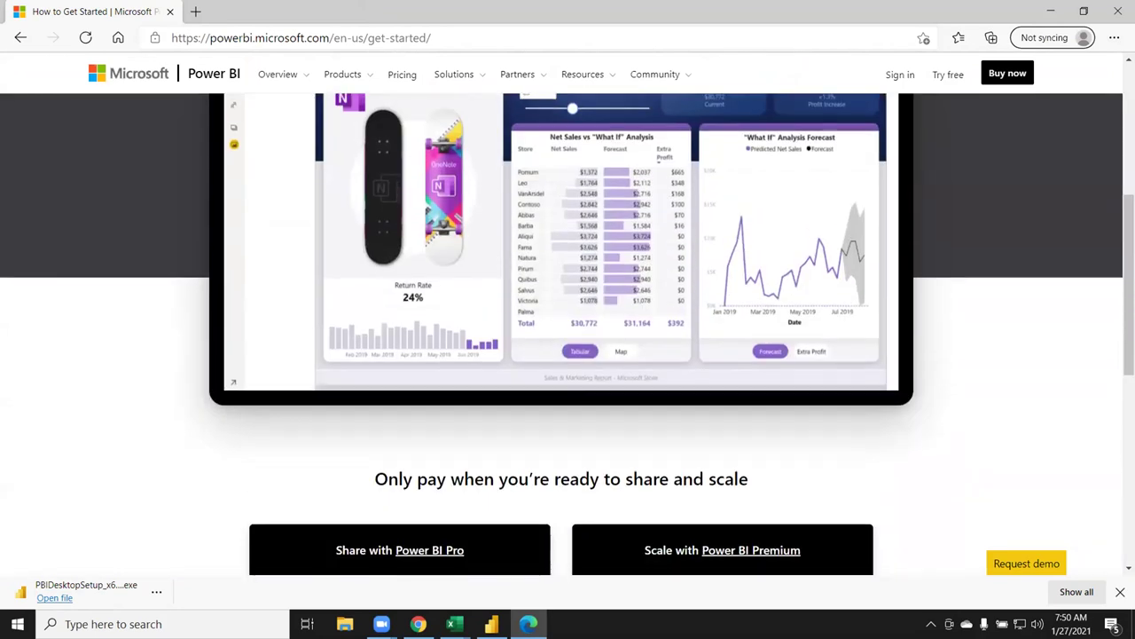
left_click(1054, 9)
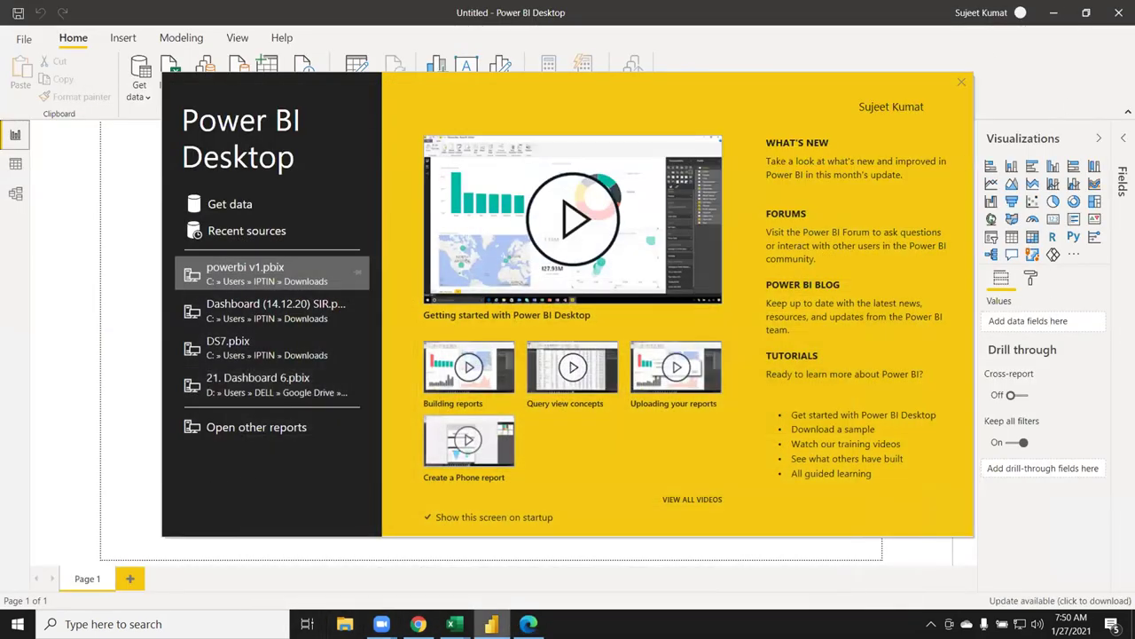
Check Chrome's downloads list from its menu, close it, and switch back to Edge
left_click(418, 623)
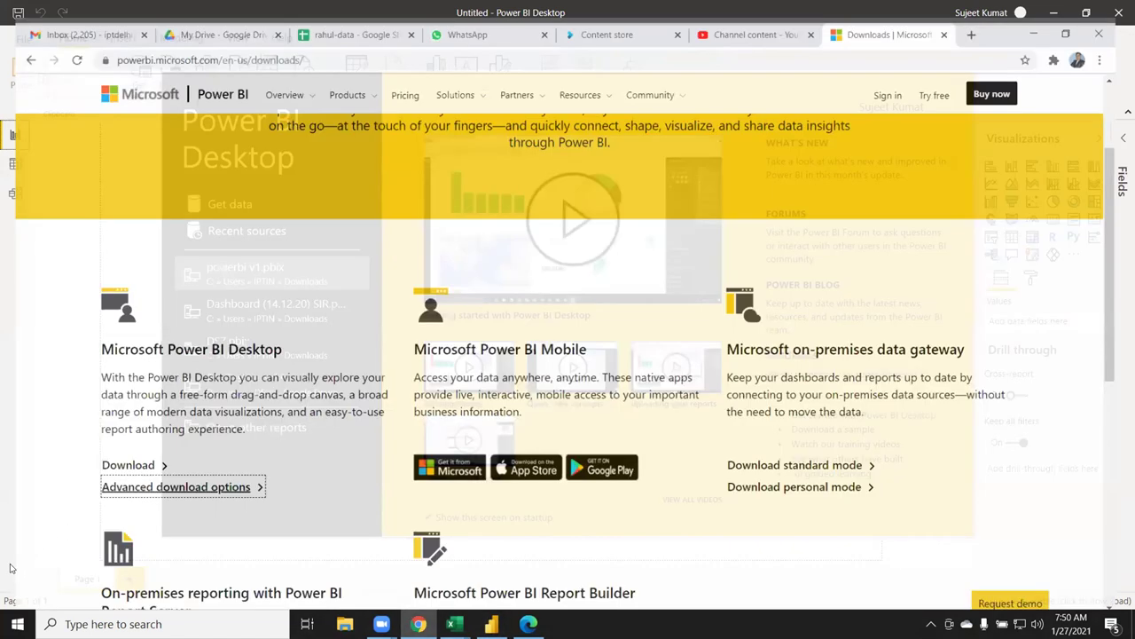
left_click(1120, 39)
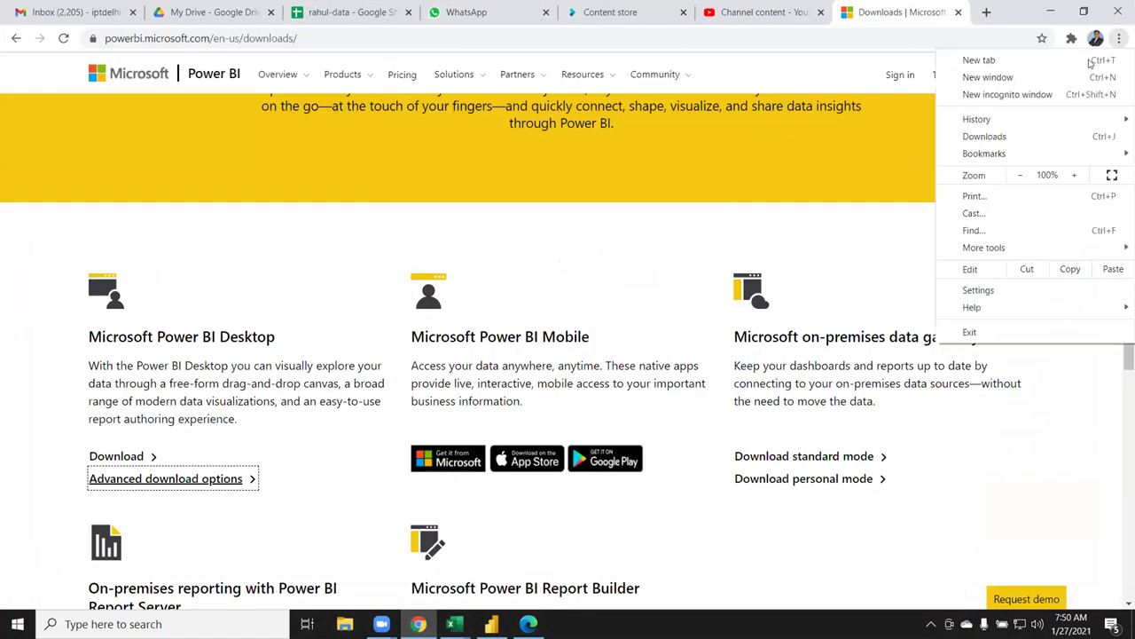
left_click(985, 136)
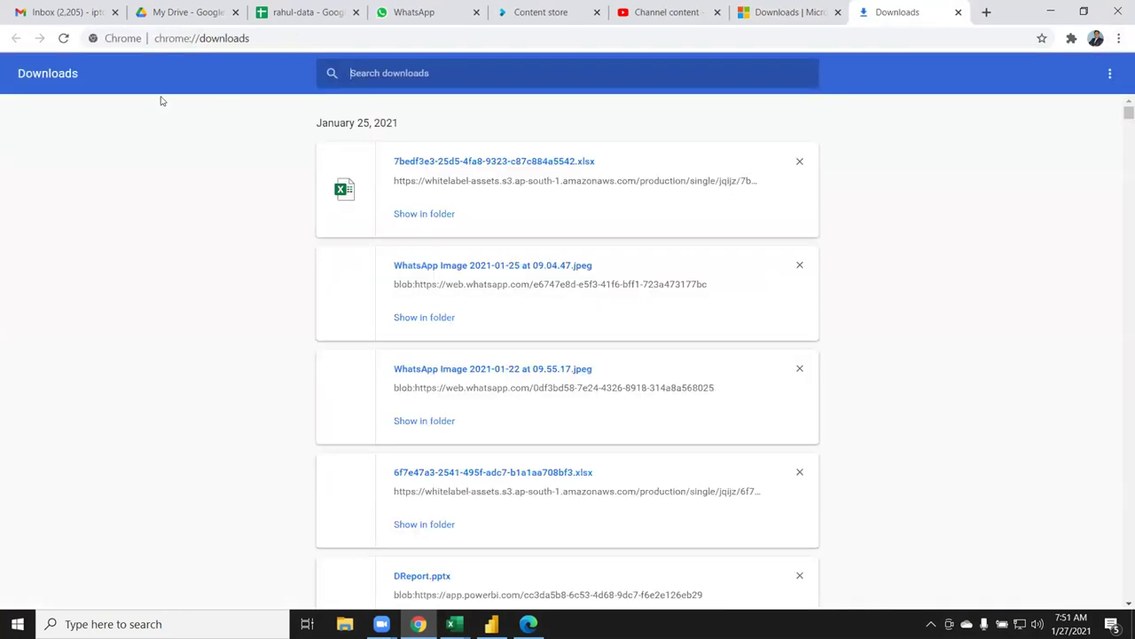
scroll(423, 279, "down", 1)
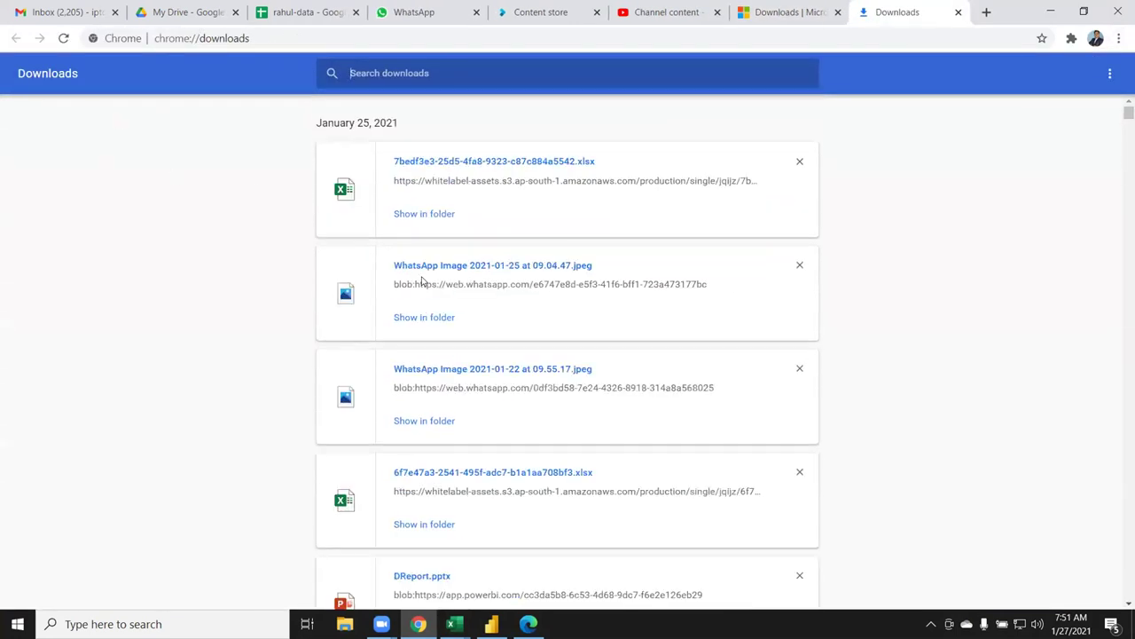
left_click(957, 13)
left_click(345, 624)
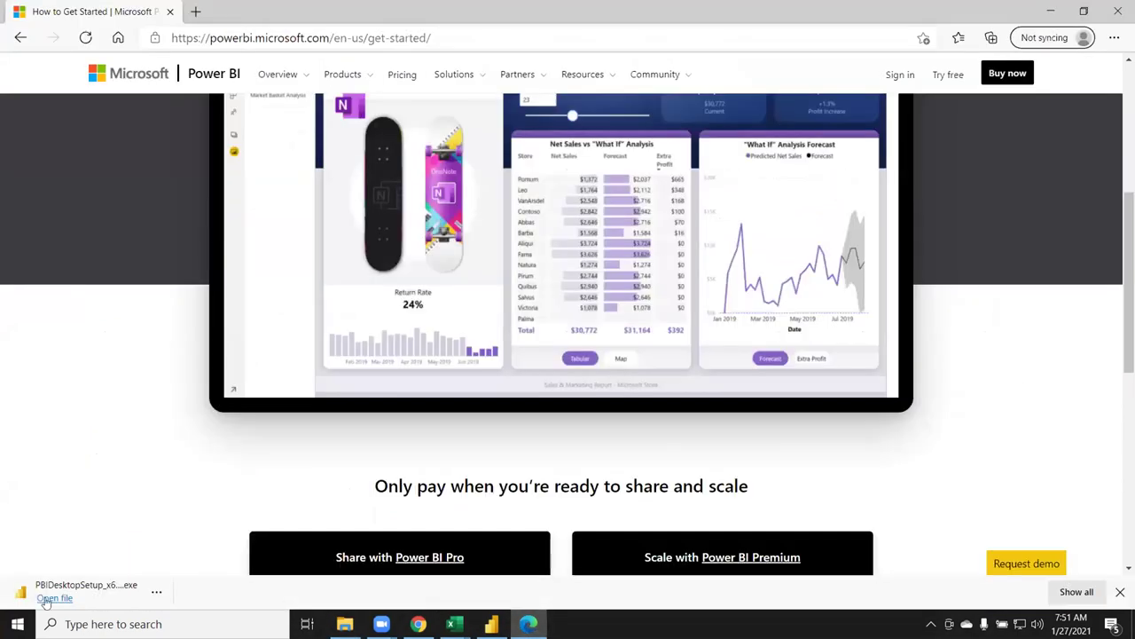
Run the downloaded PBIDesktopSetup installer and minimize Edge, File Explorer and Chrome to reveal it
left_click(51, 590)
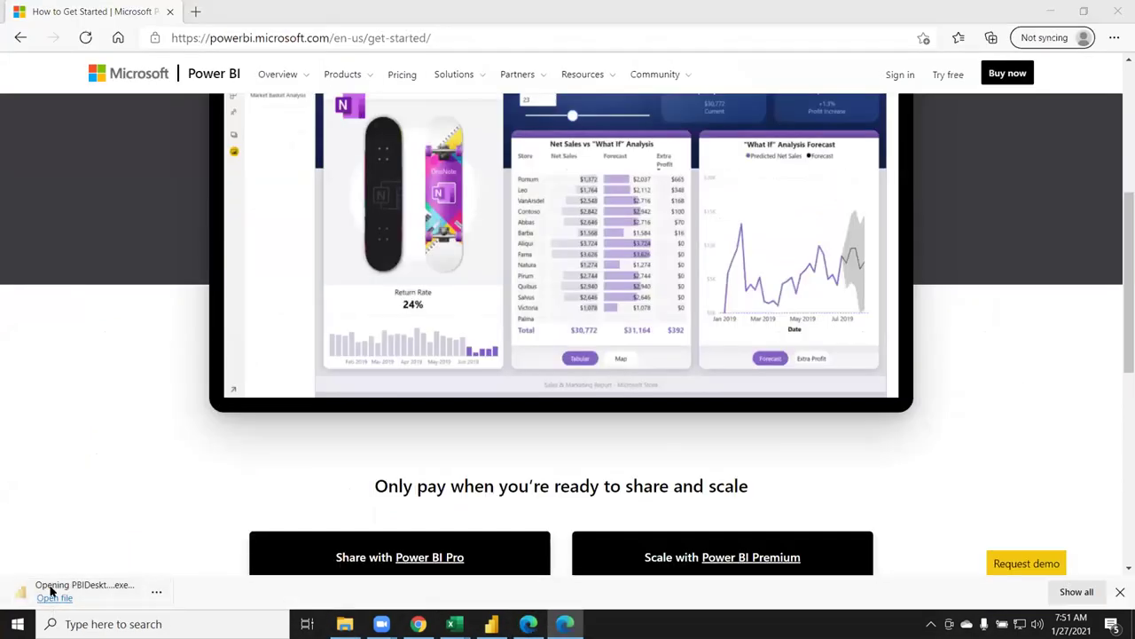
left_click(1048, 12)
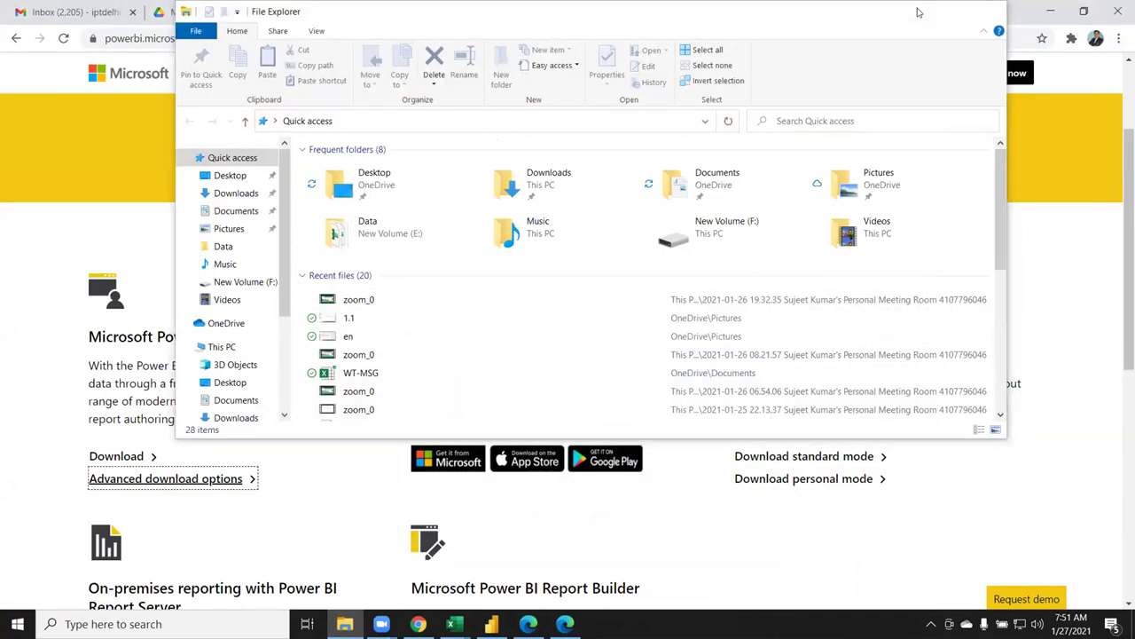
left_click(919, 11)
left_click(1052, 11)
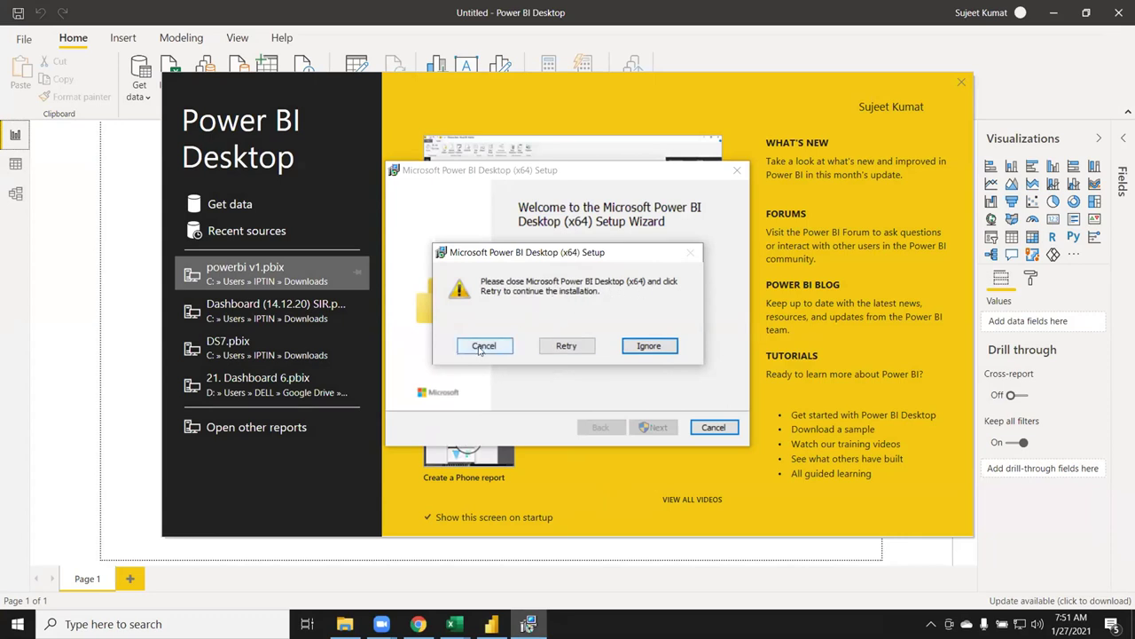
Close the welcome screen and the running Power BI Desktop so setup can continue
left_click(566, 346)
left_click(1080, 54)
left_click(963, 82)
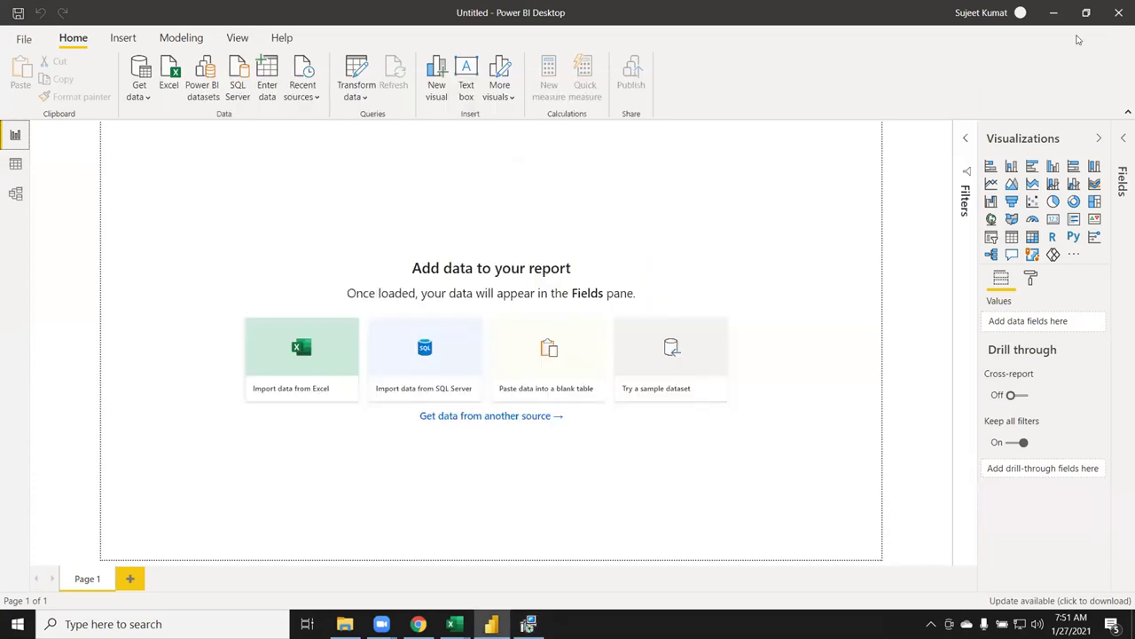
left_click(1118, 12)
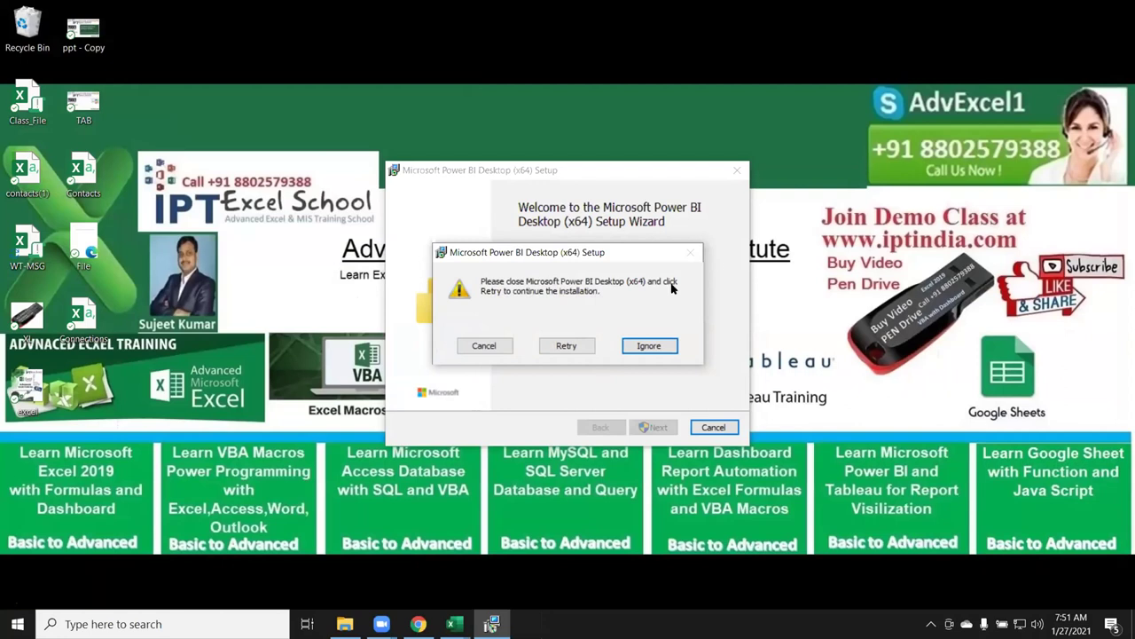
Retry, then Ignore the warning, acknowledge the failure, and finish the prematurely ended wizard
left_click(566, 355)
left_click(566, 350)
left_click(566, 347)
left_click(566, 346)
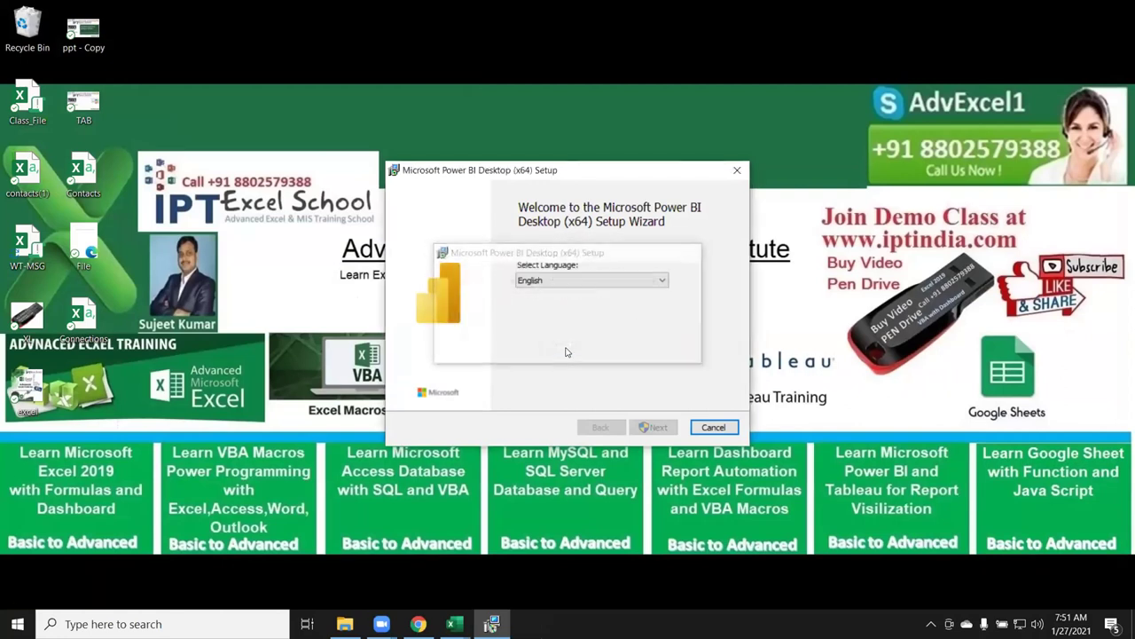
left_click(661, 345)
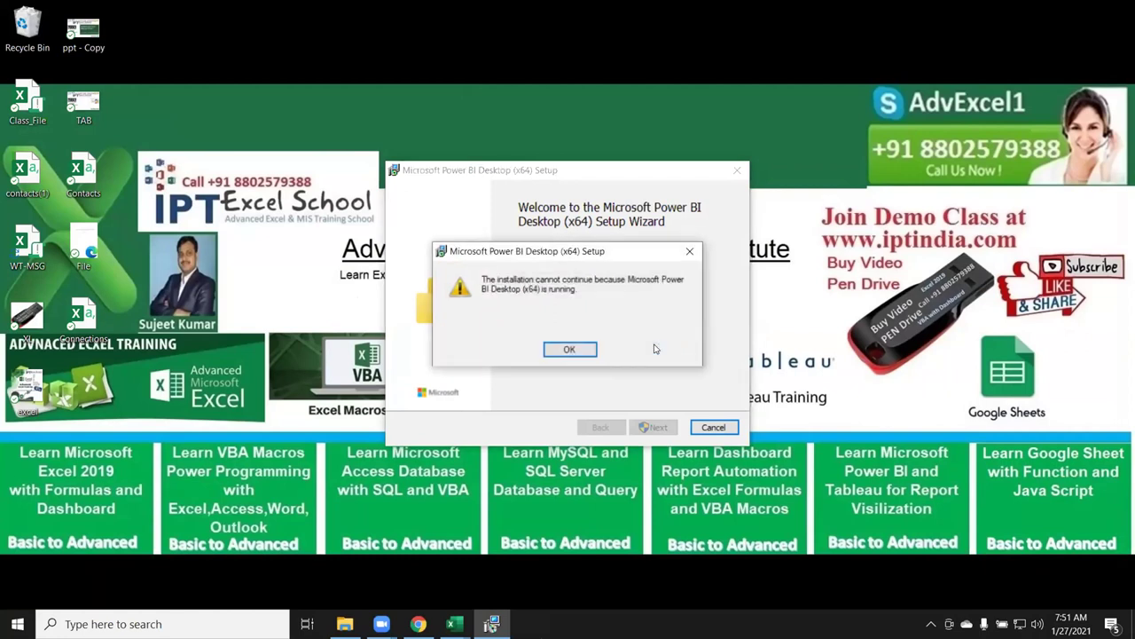
left_click(585, 354)
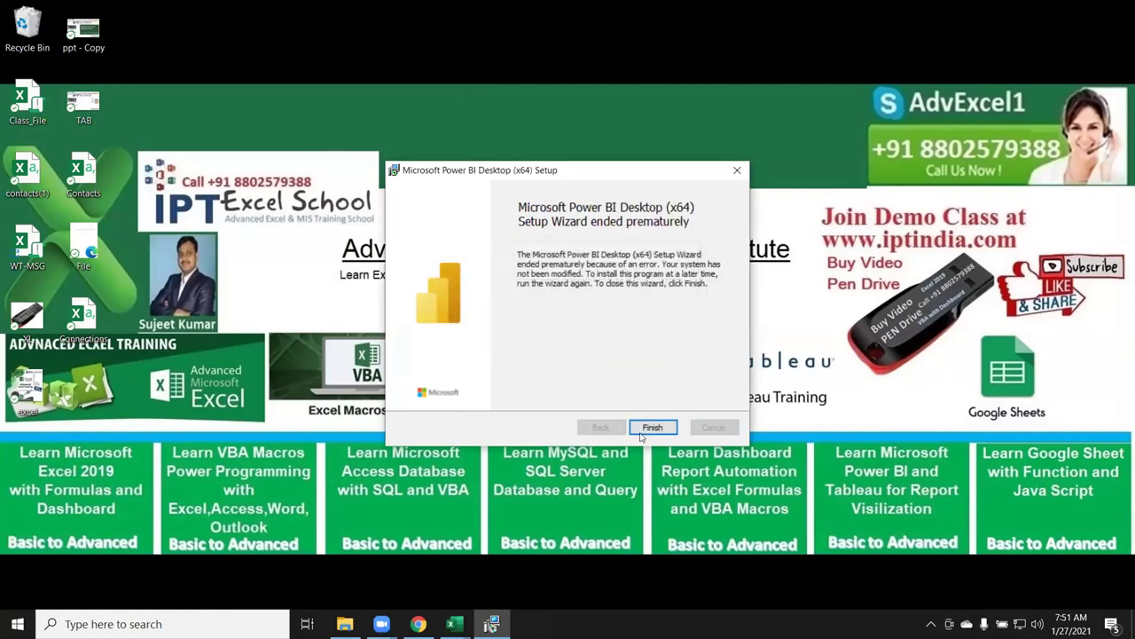
left_click(652, 428)
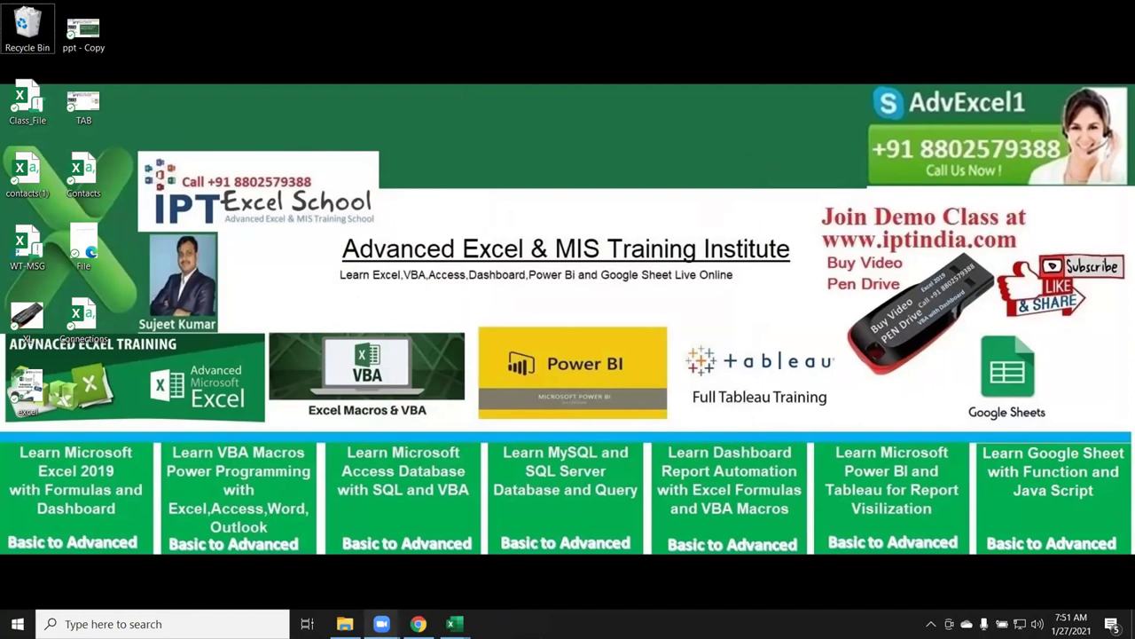
Launch Power BI Desktop by searching 'pow' from the taskbar, then dismiss the update notification
left_click(160, 624)
type("pow")
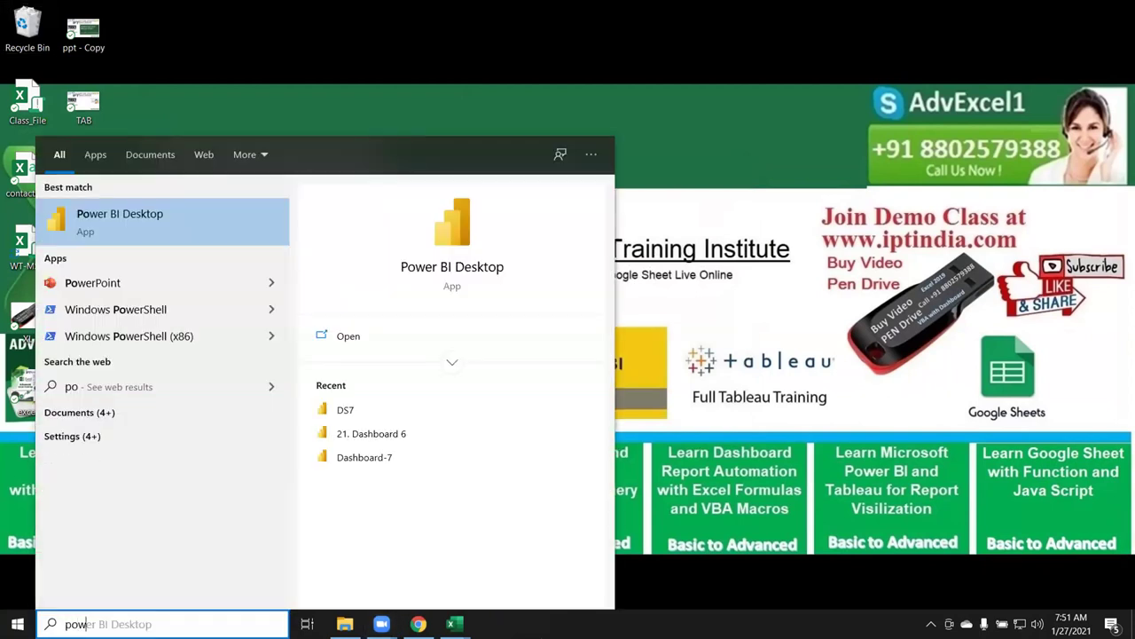
left_click(443, 274)
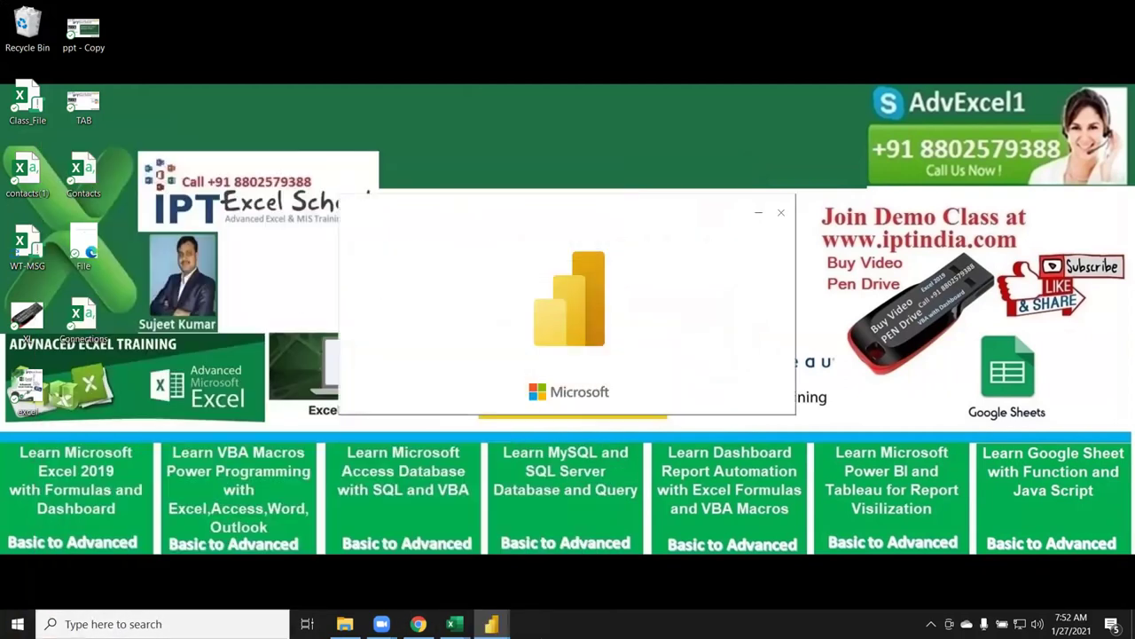
mouse_move(492, 623)
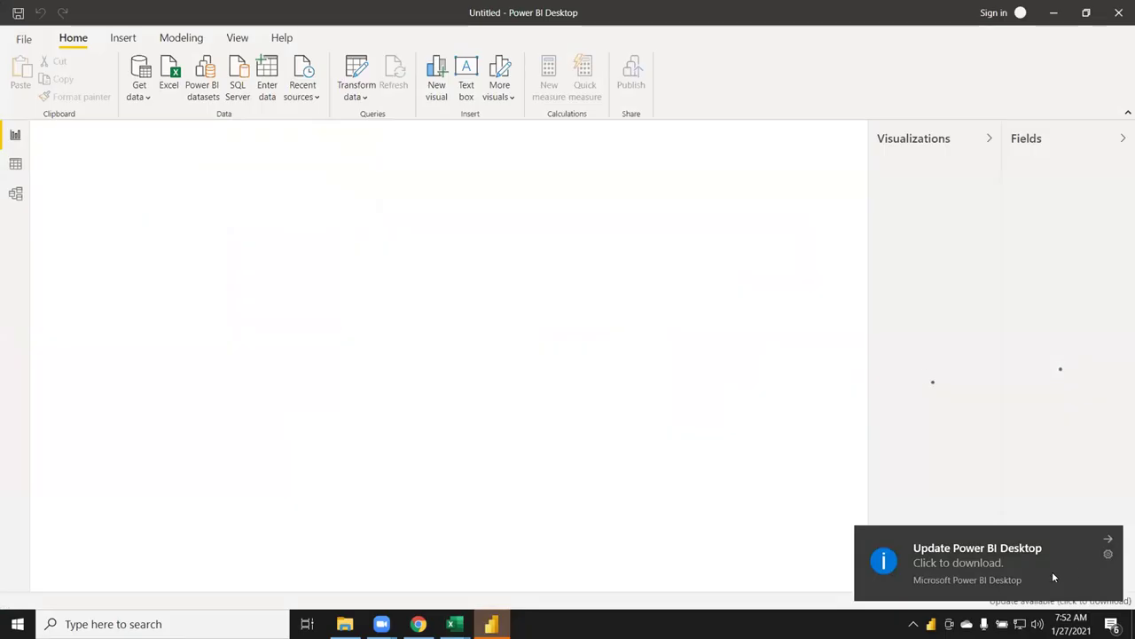
left_click(1108, 539)
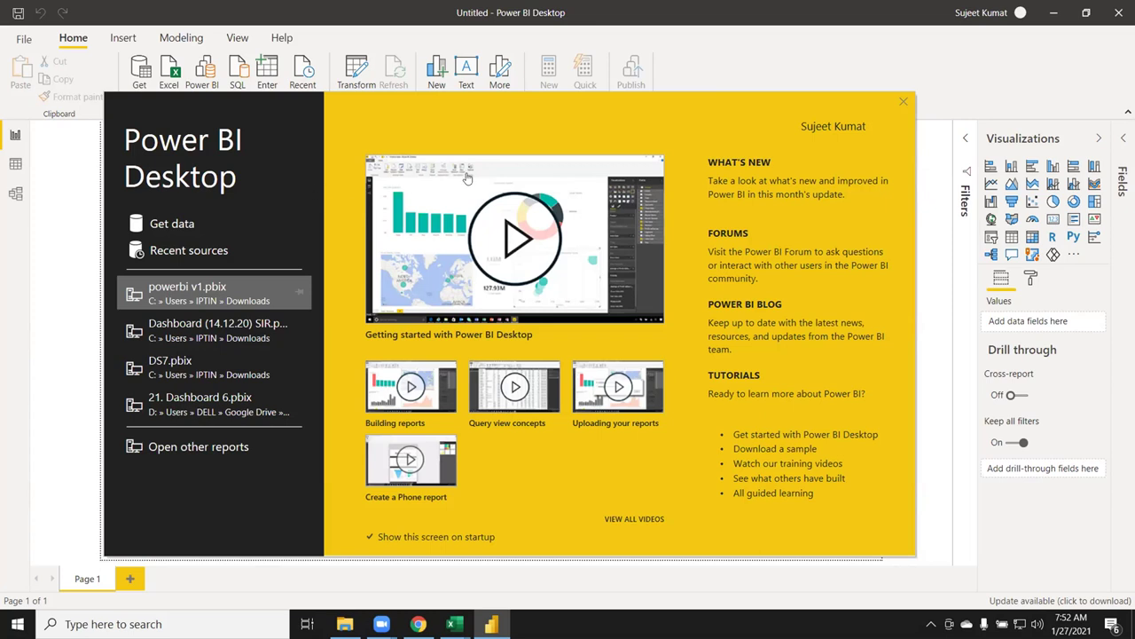
Close the start screen and collapse the Filters, Visualizations and Fields panes
left_click(902, 104)
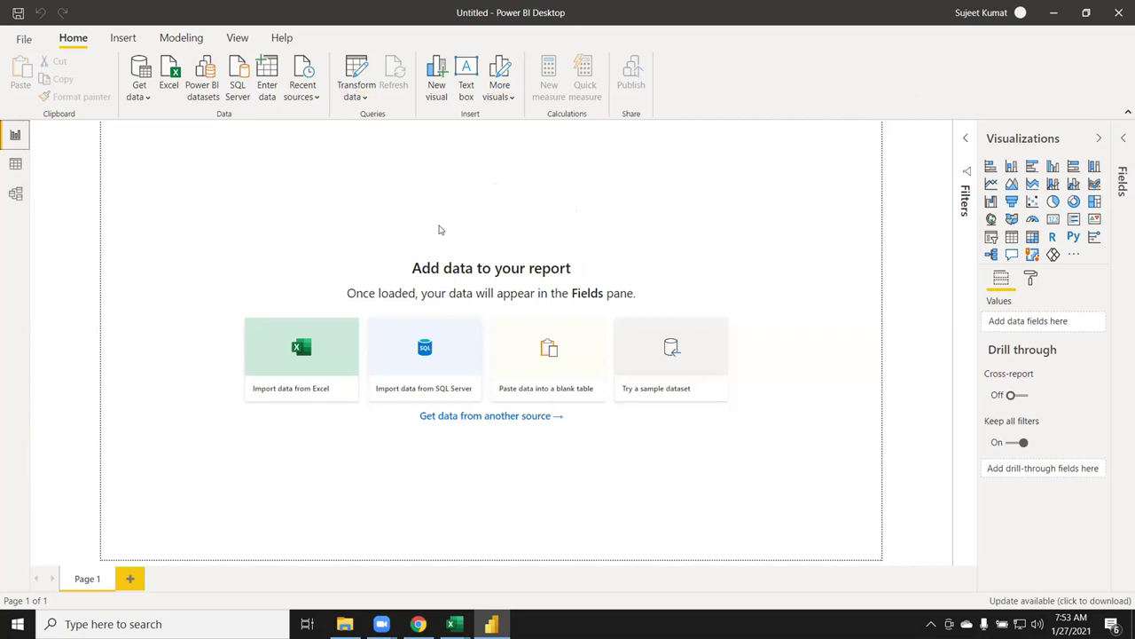
left_click_drag(219, 260, 878, 525)
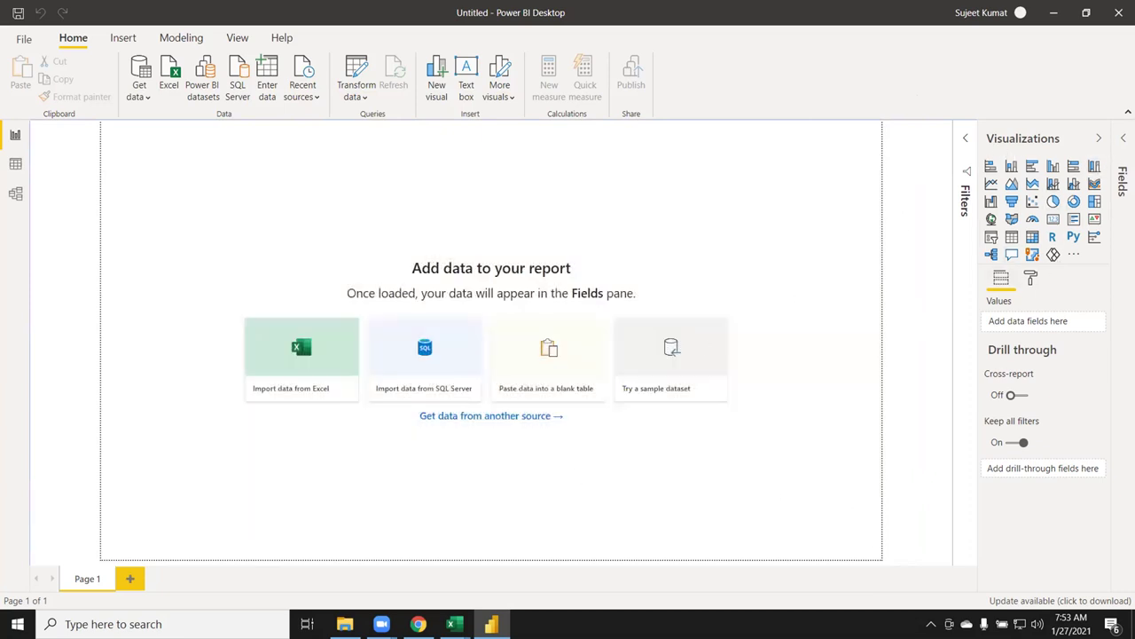
left_click(1122, 182)
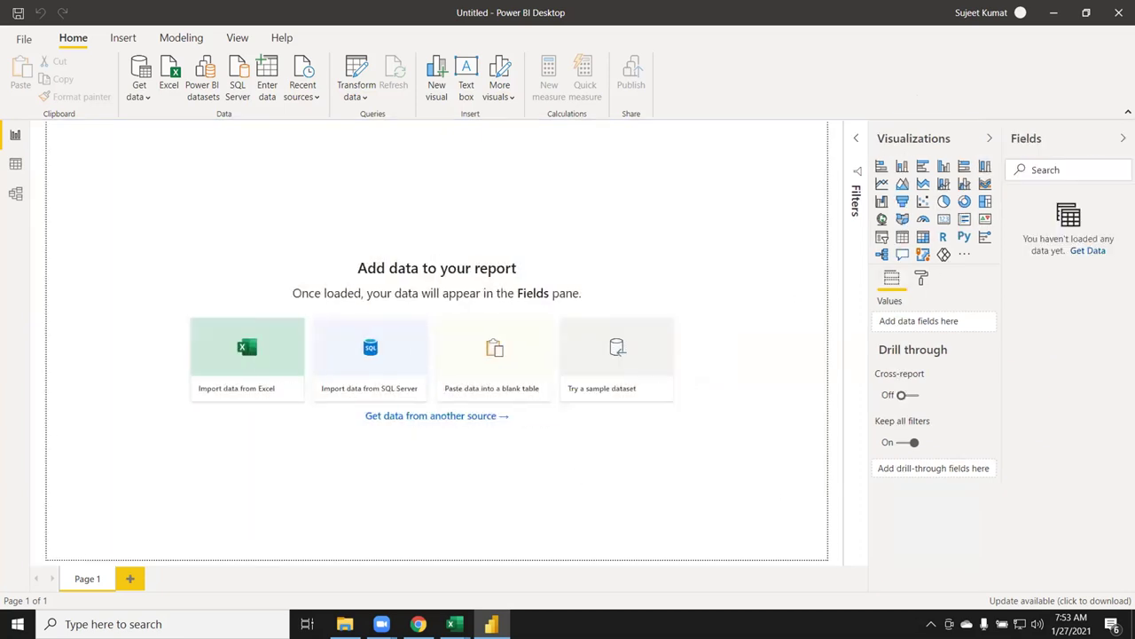
left_click(857, 143)
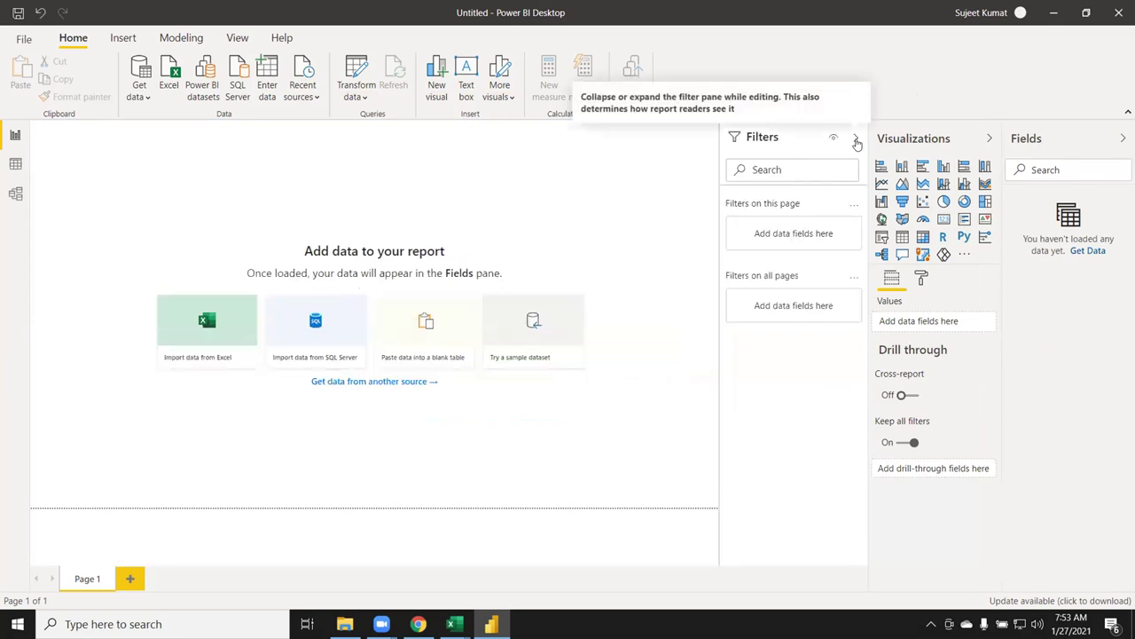
left_click(857, 143)
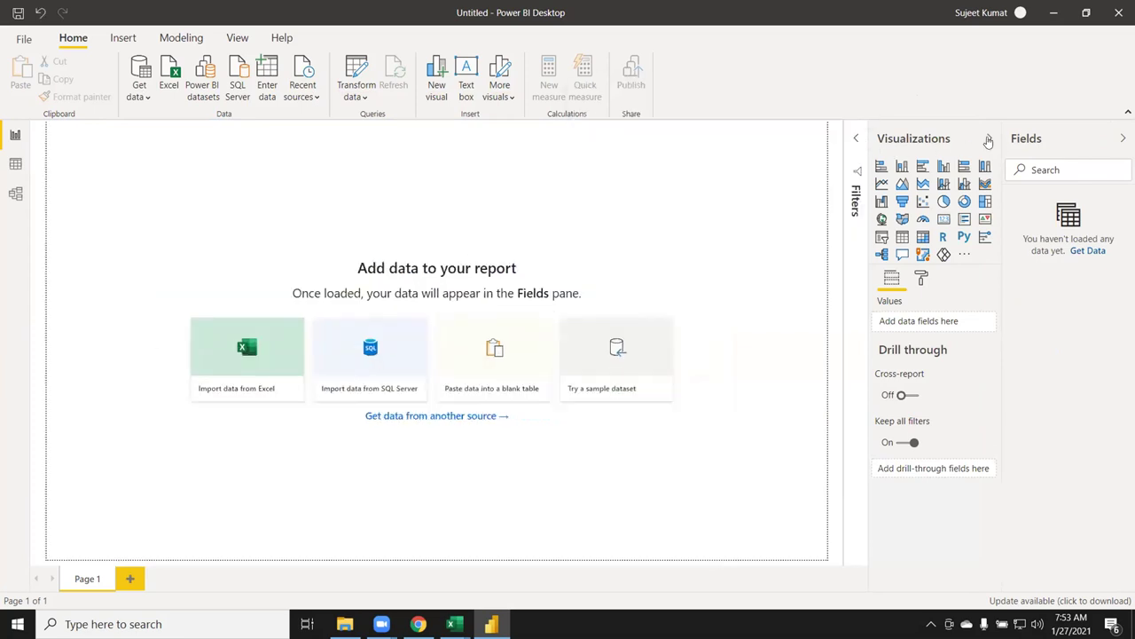
left_click(989, 138)
left_click(1116, 142)
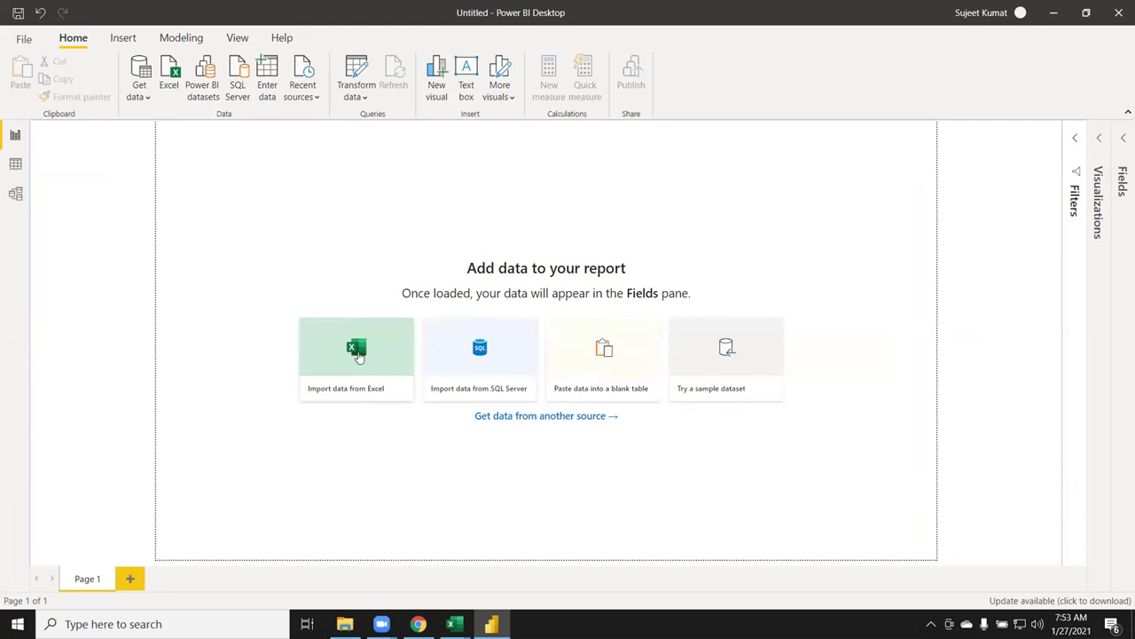
Start an Excel workbook import and browse to the Downloads folder
left_click(357, 355)
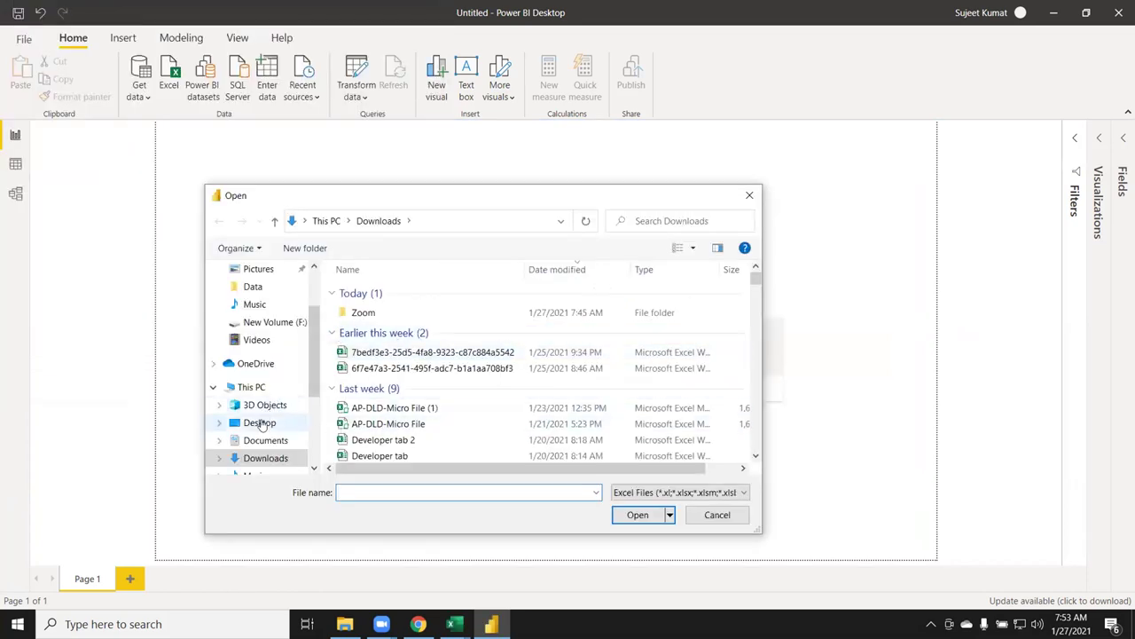
left_click(260, 425)
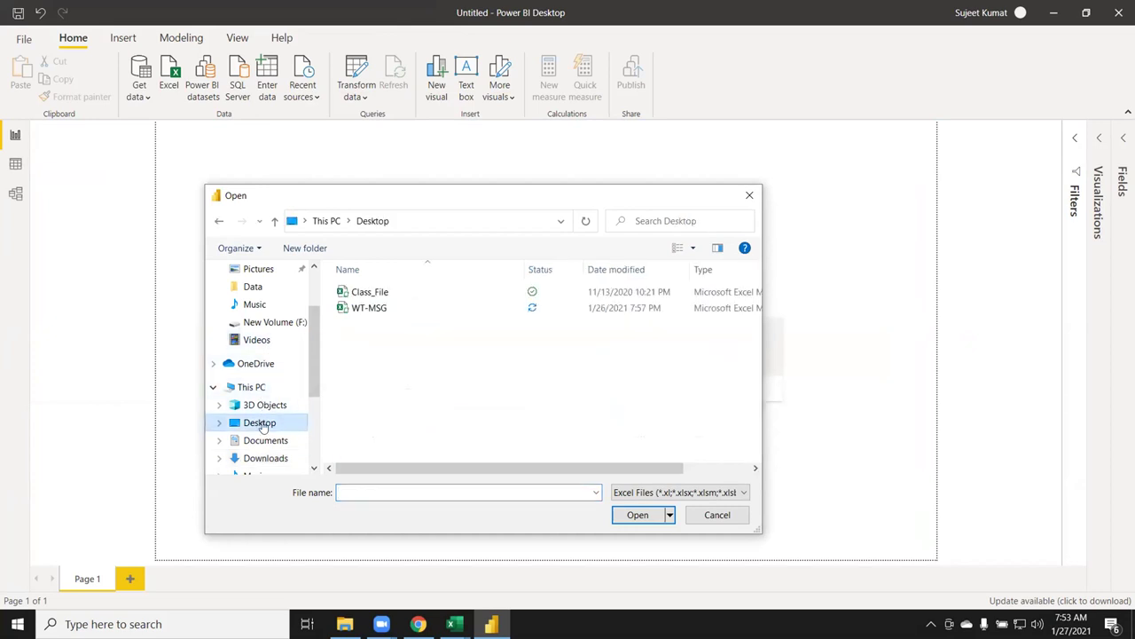
left_click(265, 457)
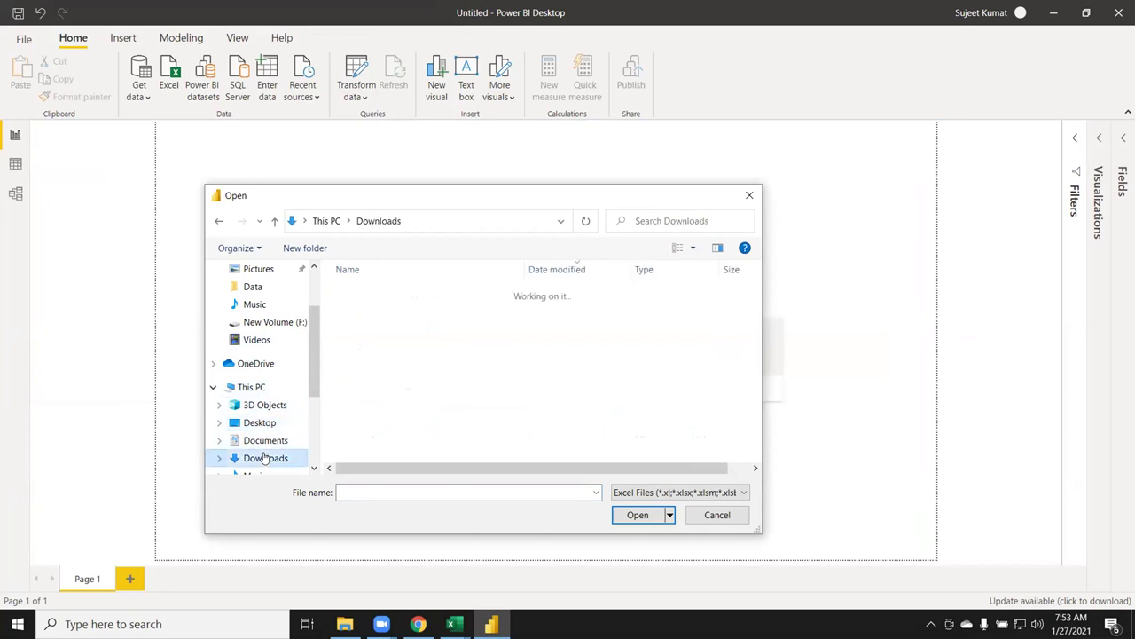
scroll(390, 435, "down", 2)
scroll(388, 433, "down", 2)
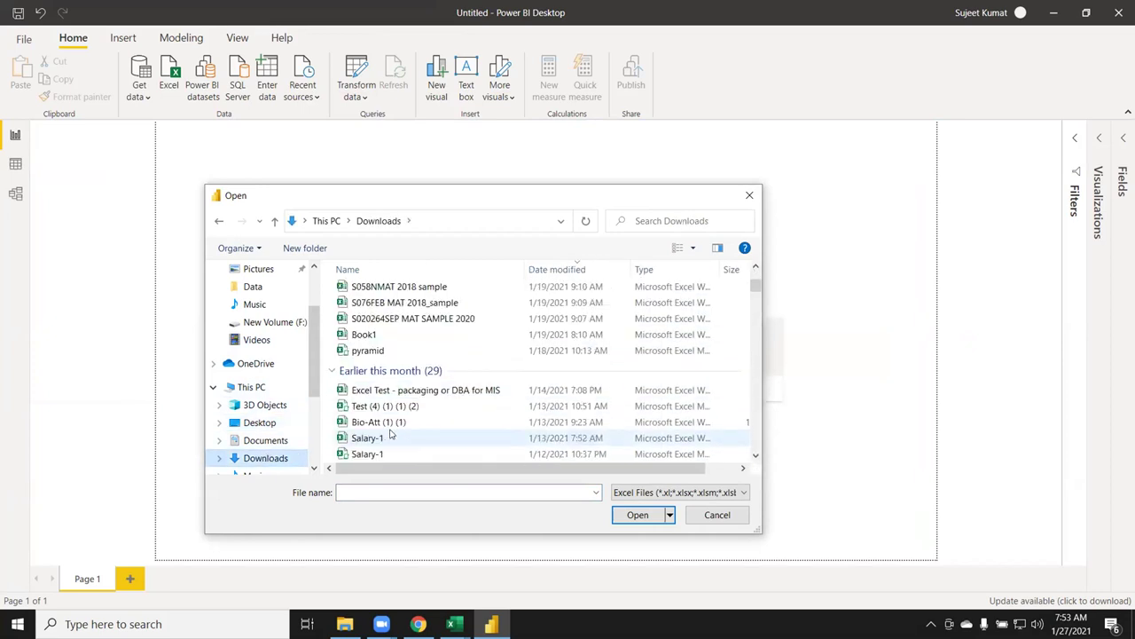
scroll(391, 430, "down", 1)
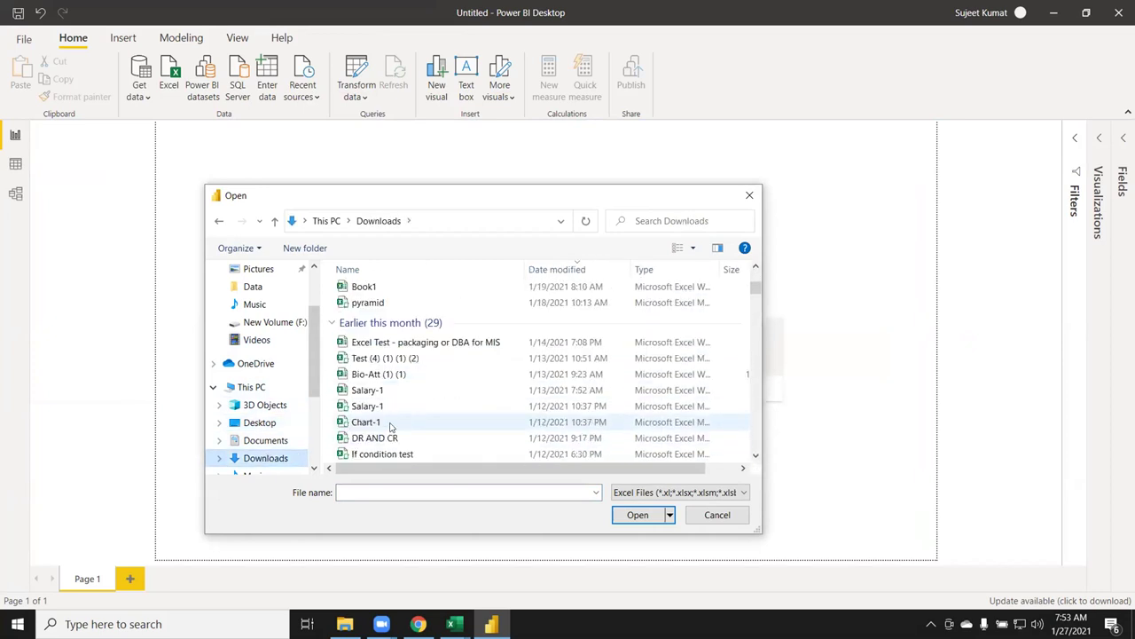
scroll(430, 426, "down", 2)
scroll(438, 427, "down", 1)
scroll(438, 427, "down", 2)
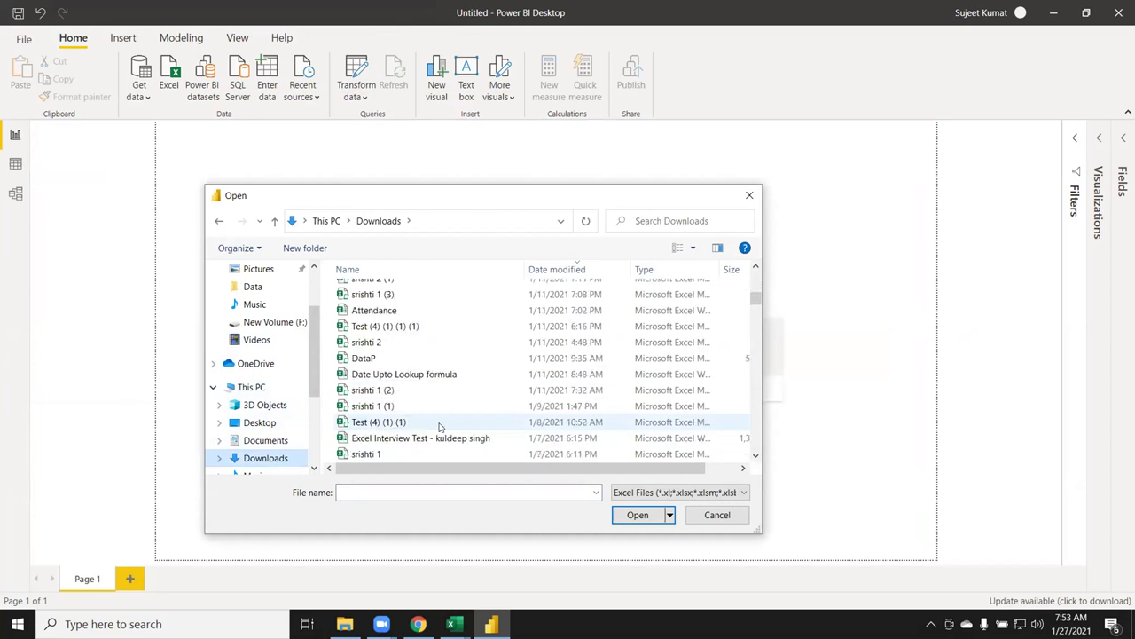
scroll(438, 426, "down", 1)
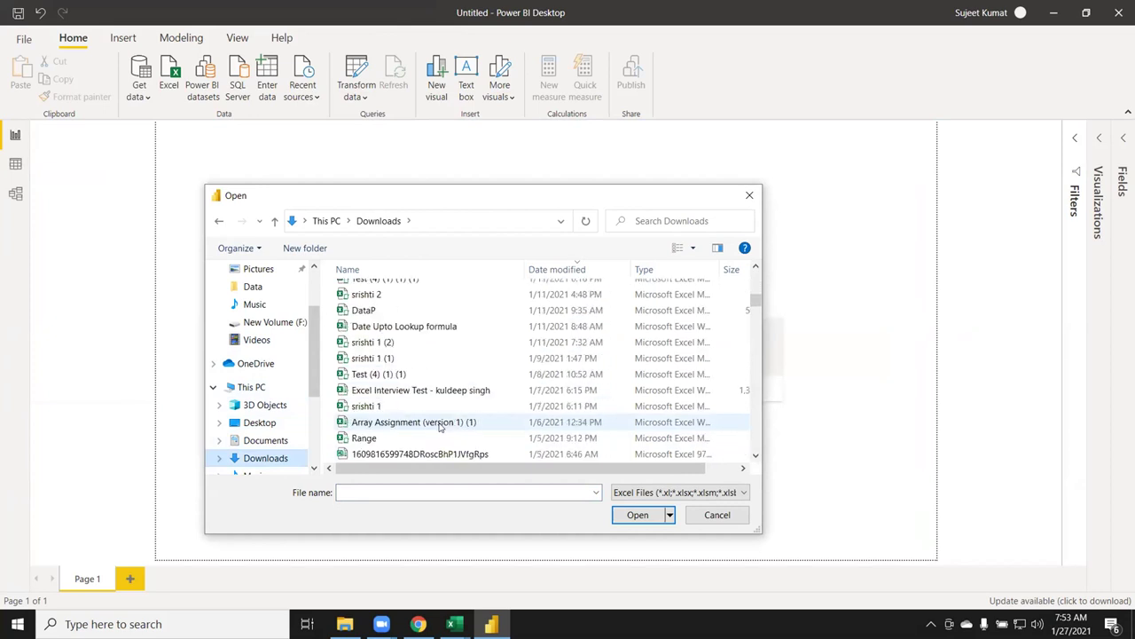
scroll(438, 427, "down", 2)
scroll(438, 427, "down", 2)
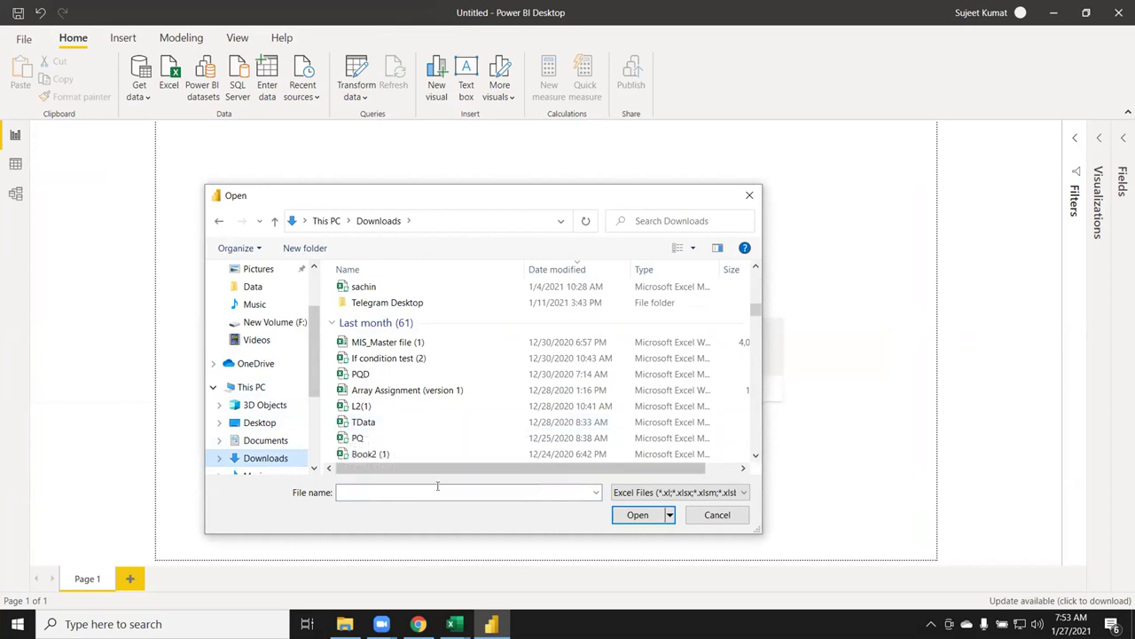
Scroll through the Downloads list and select the Data workbook as the file name
mouse_move(504, 470)
left_mouse_down()
mouse_move(586, 473)
mouse_move(470, 474)
left_mouse_up()
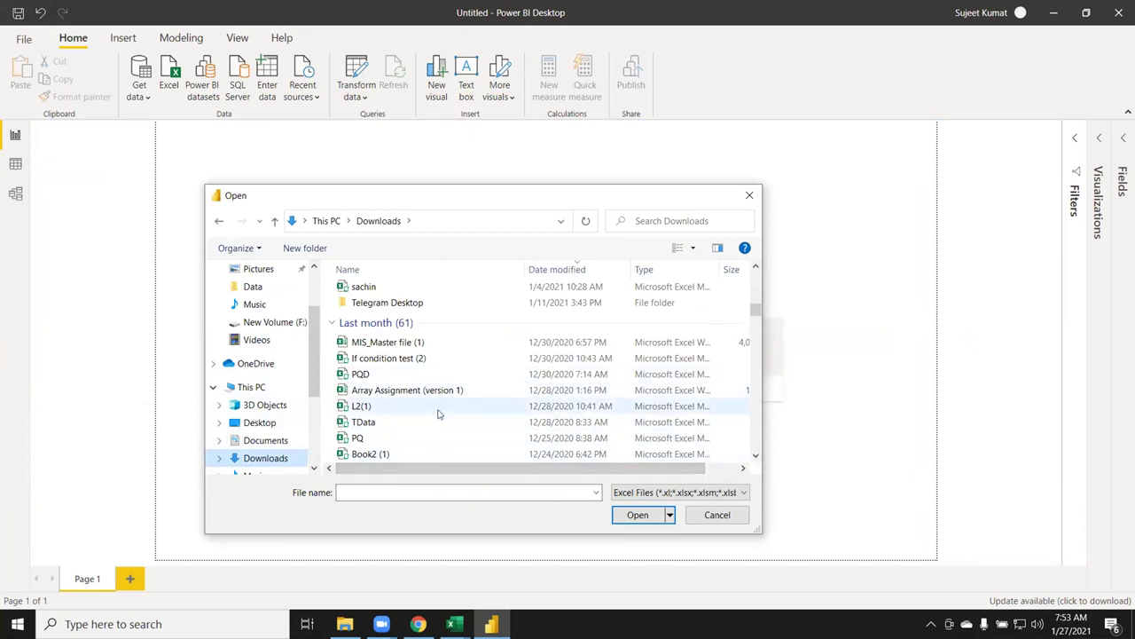
scroll(440, 415, "down", 2)
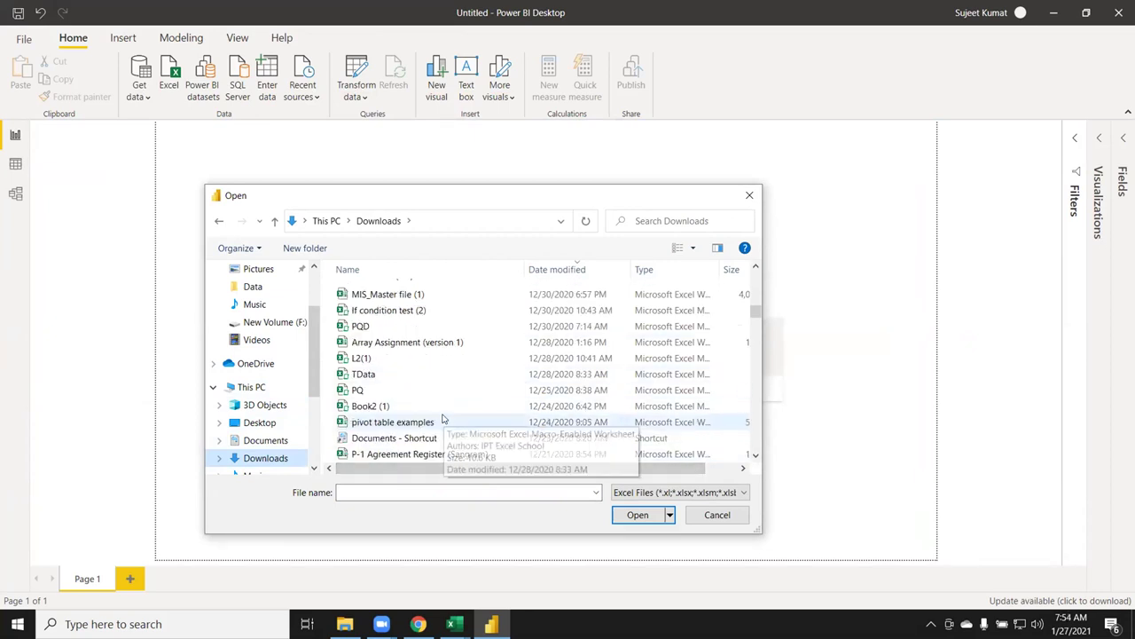
scroll(444, 417, "down", 1)
scroll(439, 416, "down", 1)
scroll(426, 410, "down", 2)
scroll(422, 406, "down", 2)
scroll(423, 407, "down", 1)
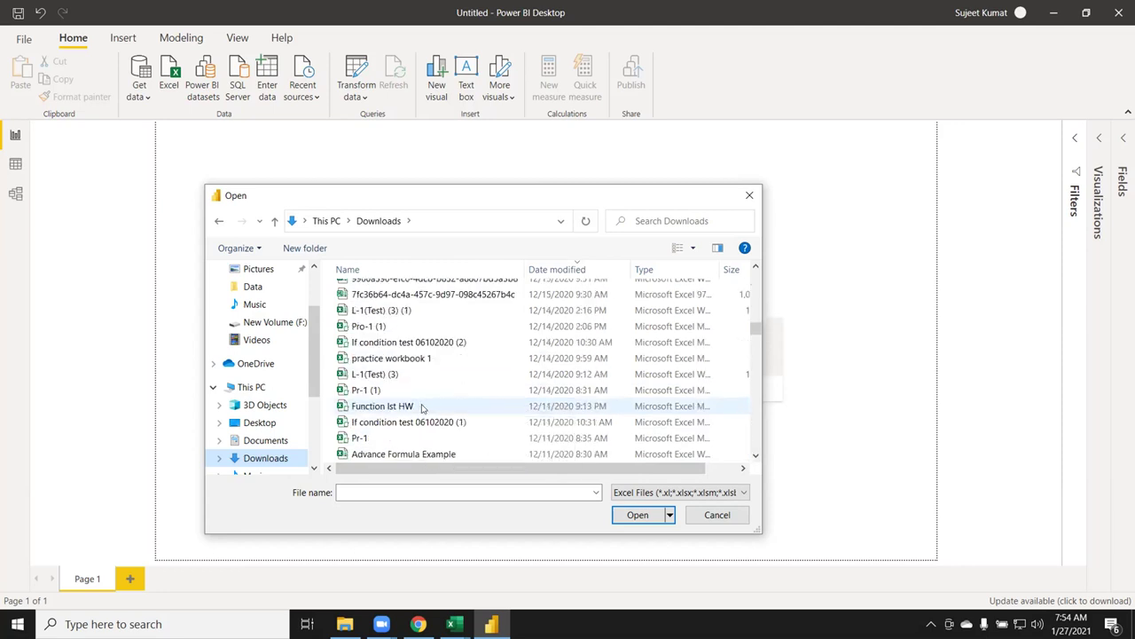
scroll(423, 408, "down", 2)
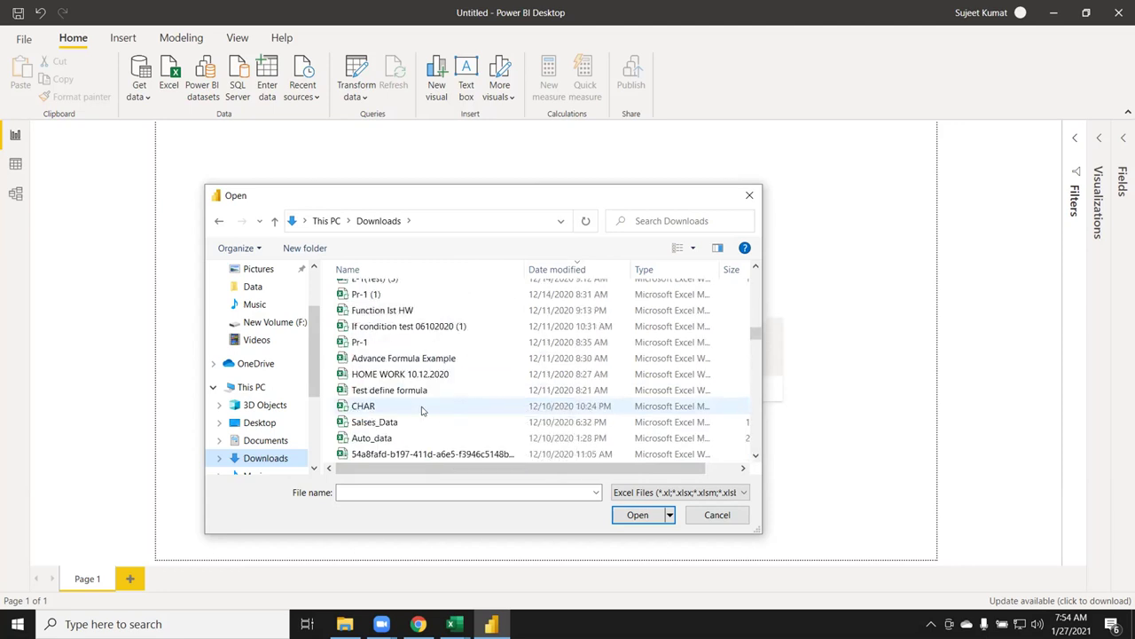
scroll(412, 406, "down", 2)
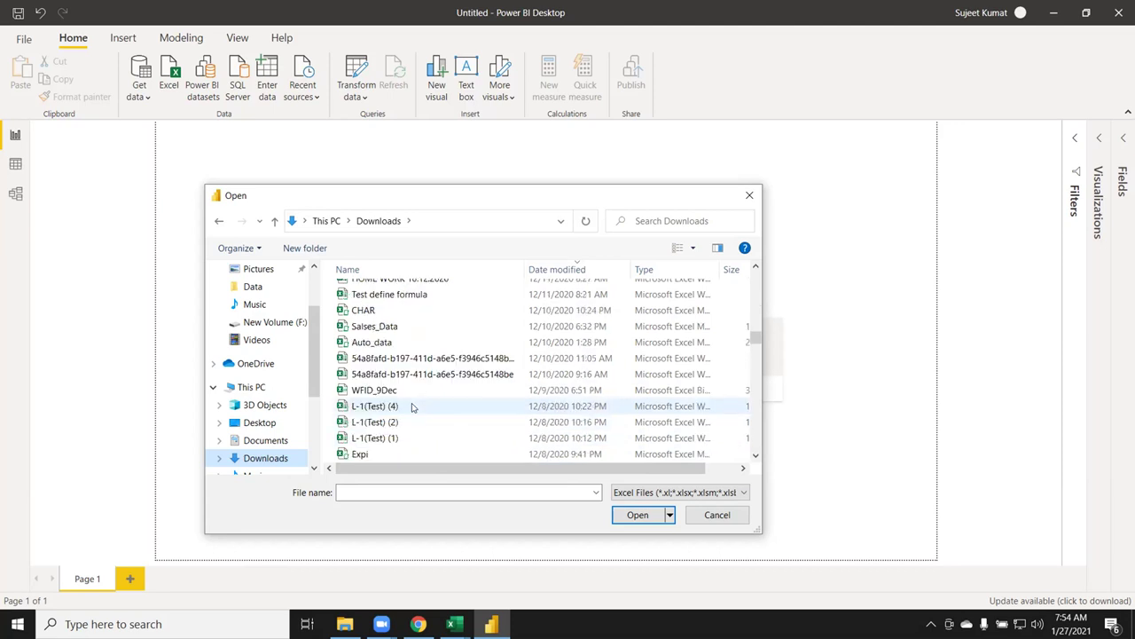
scroll(417, 438, "down", 1)
scroll(413, 435, "down", 1)
scroll(414, 435, "down", 1)
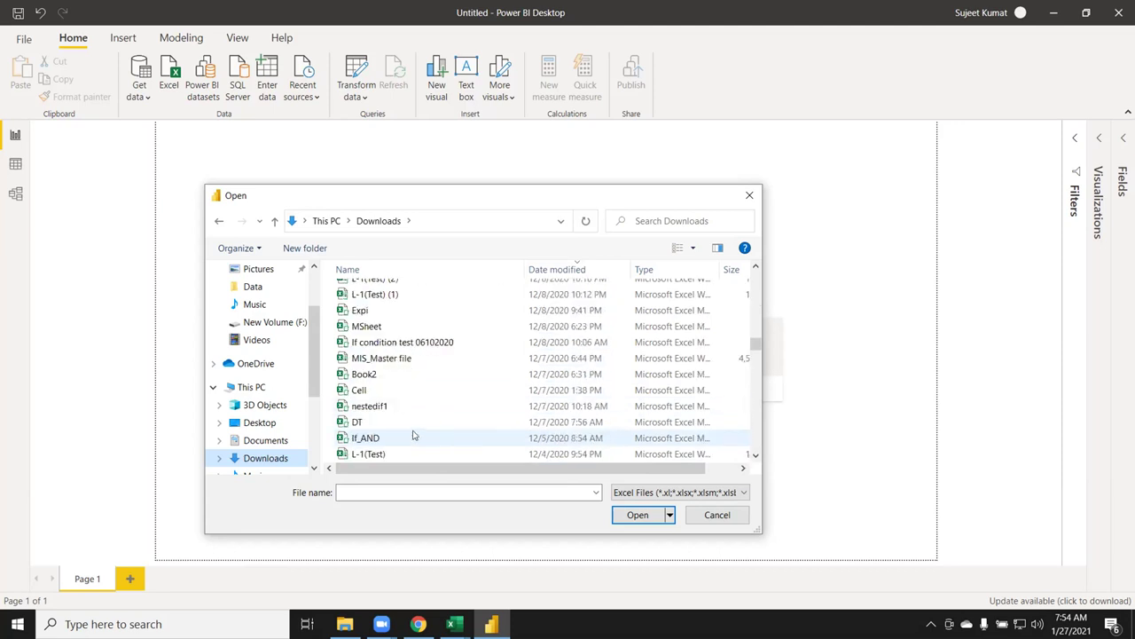
scroll(413, 435, "down", 2)
scroll(404, 419, "down", 1)
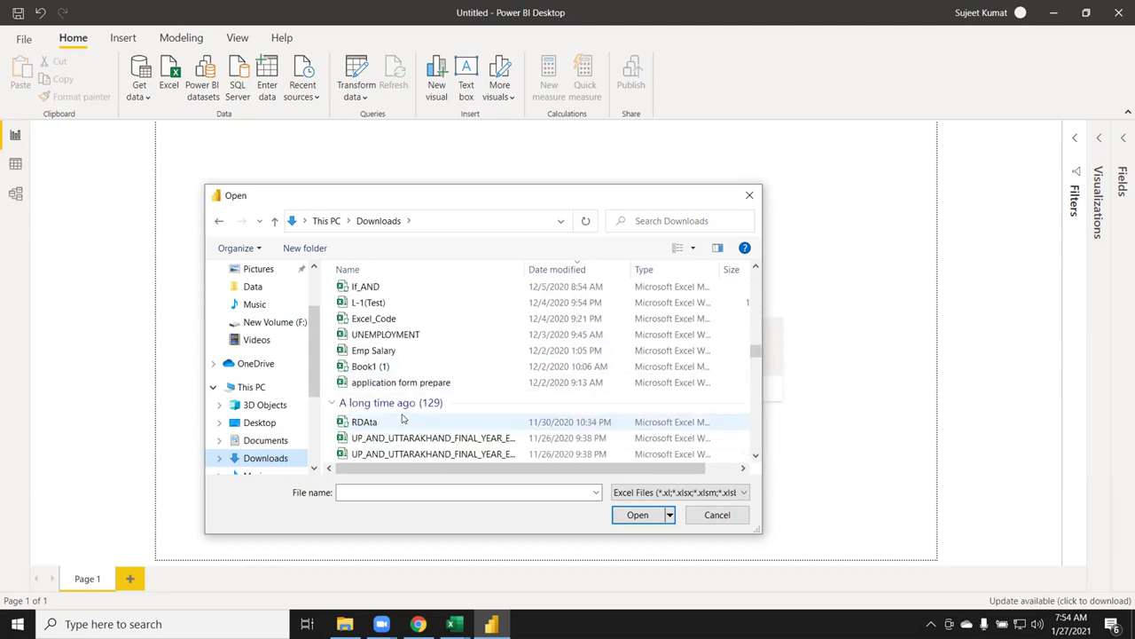
scroll(405, 417, "down", 2)
scroll(402, 417, "down", 3)
scroll(405, 417, "down", 2)
scroll(403, 417, "down", 3)
scroll(403, 417, "down", 4)
scroll(402, 417, "up", 1)
scroll(402, 417, "up", 2)
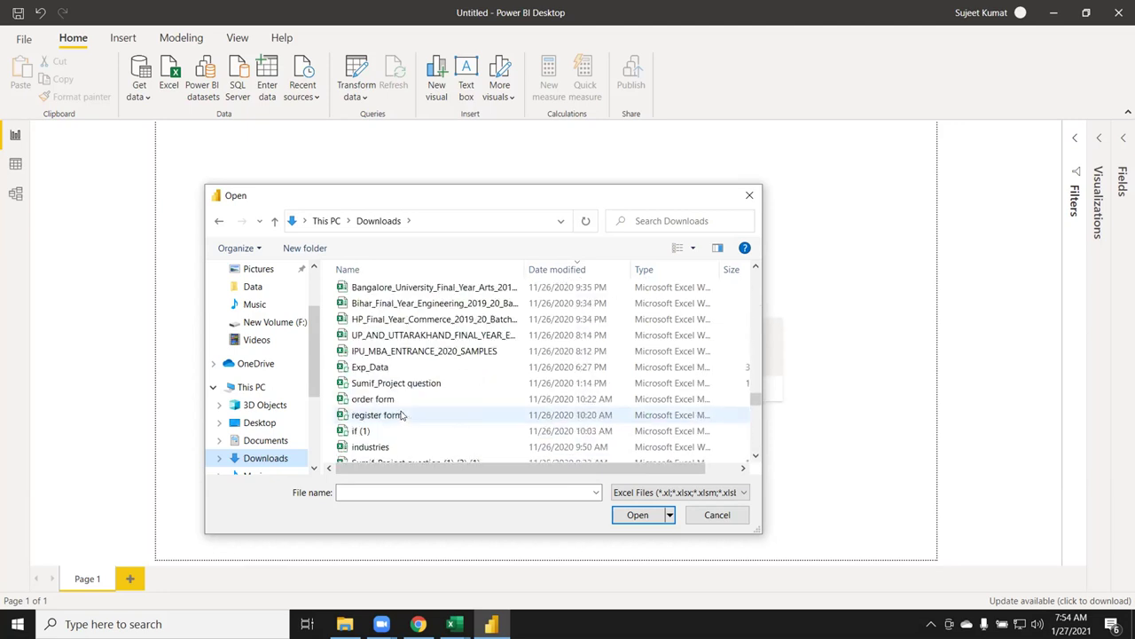
scroll(401, 413, "down", 2)
scroll(399, 412, "down", 2)
scroll(400, 412, "down", 1)
scroll(399, 413, "down", 3)
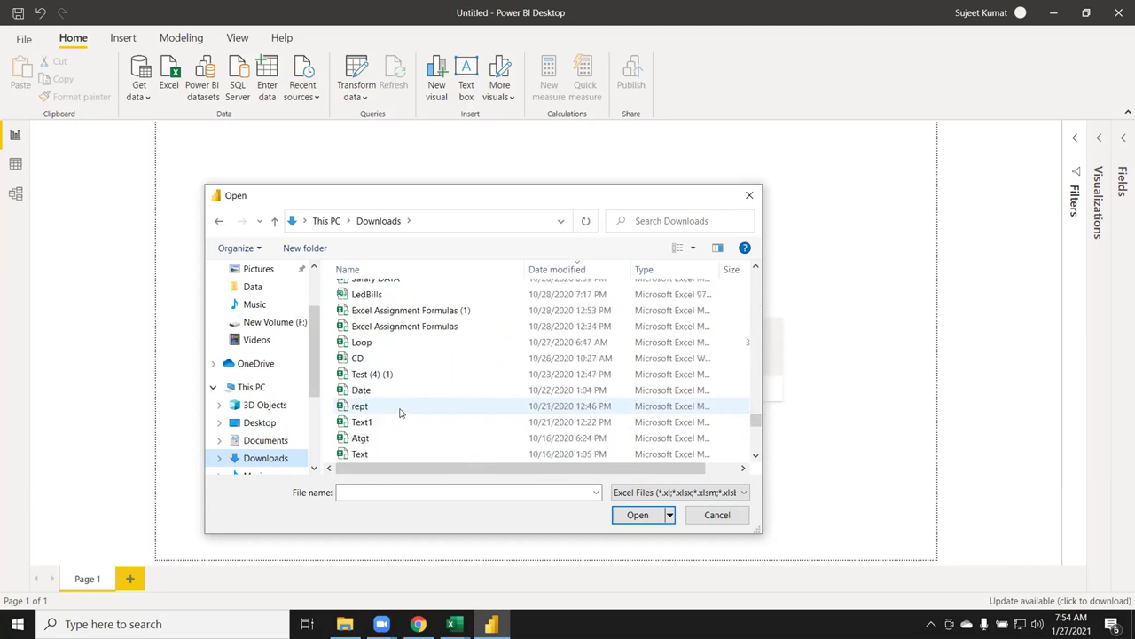
scroll(399, 413, "down", 2)
left_click(382, 346)
key("d")
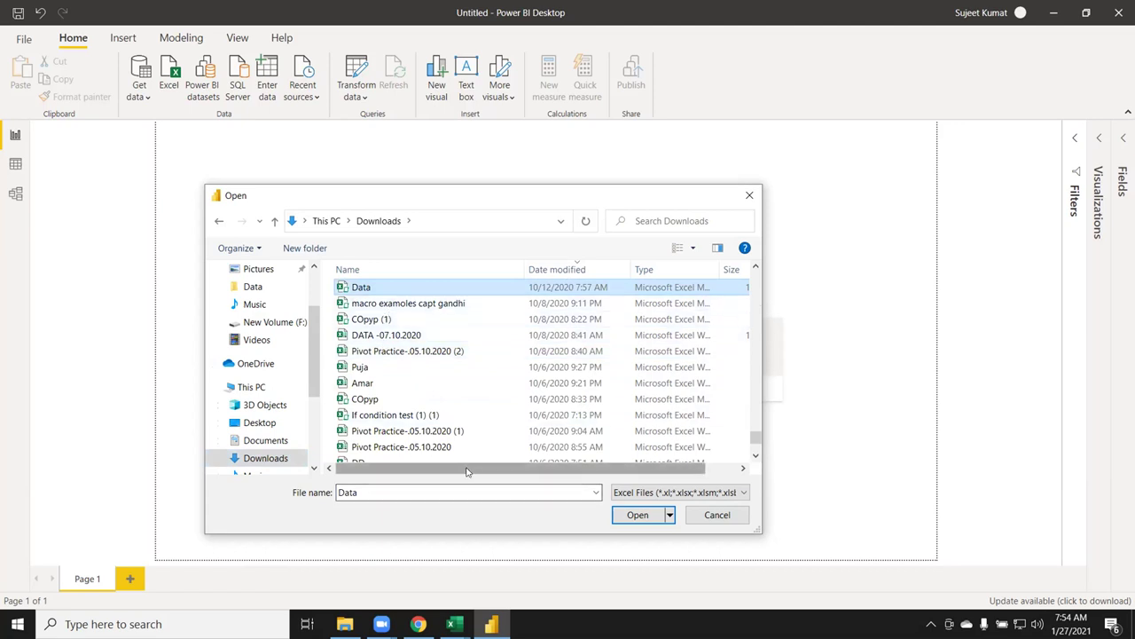
left_click_drag(463, 467, 541, 468)
scroll(424, 450, "left", 1)
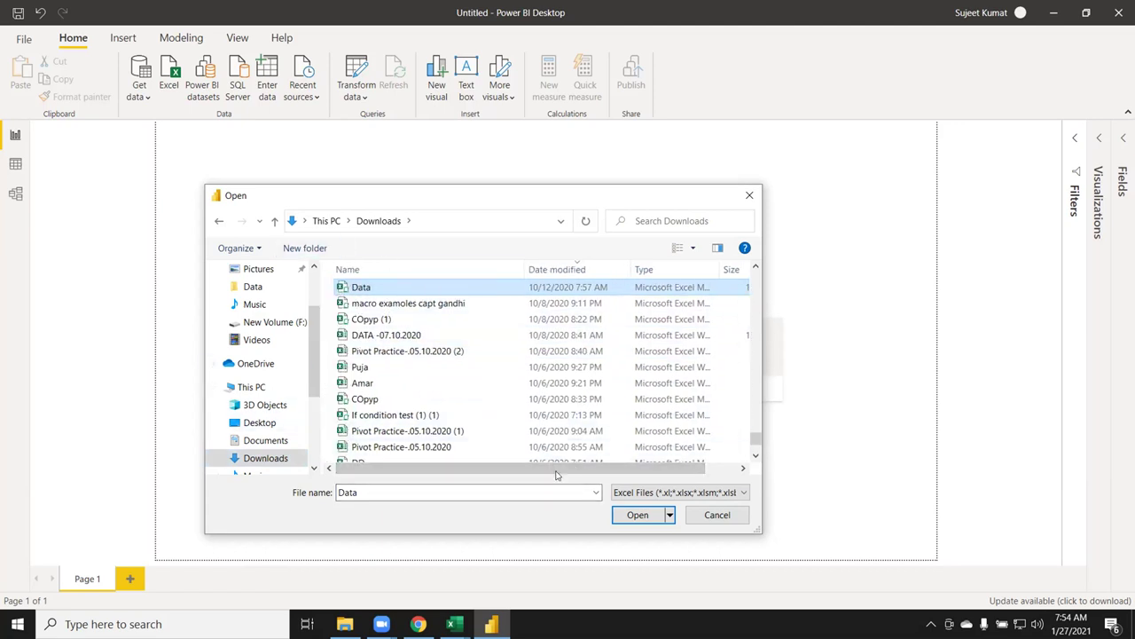
Open Data.xlsm, tick Sheet1 in Navigator and scroll its sales-row preview
left_click(654, 522)
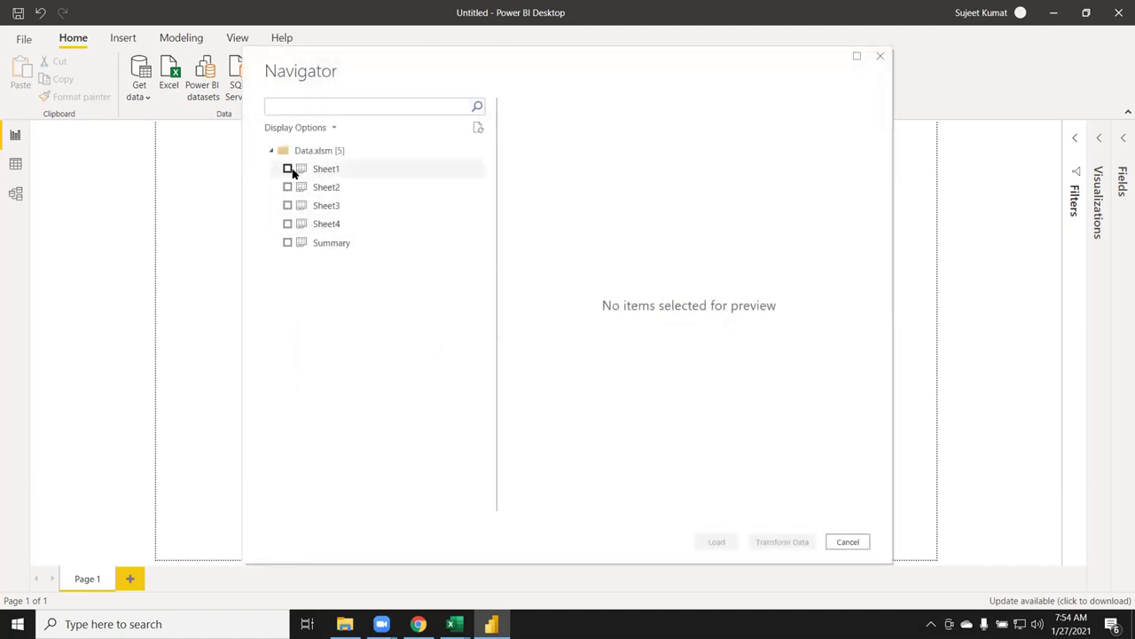
left_click(287, 168)
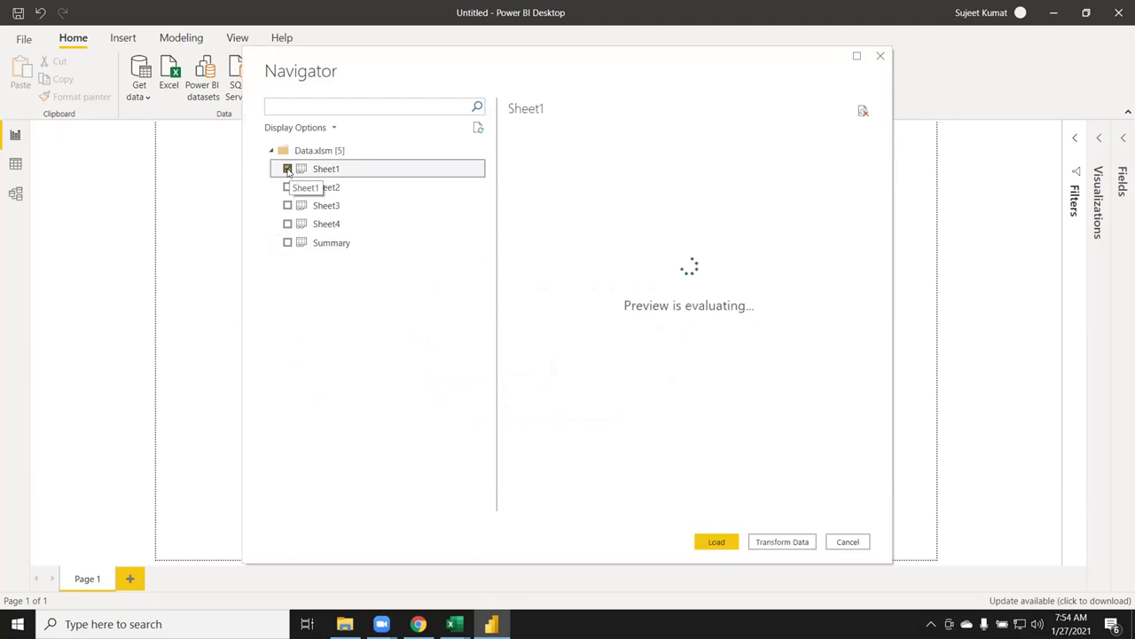
mouse_move(626, 504)
left_mouse_down()
mouse_move(784, 510)
mouse_move(566, 499)
left_mouse_up()
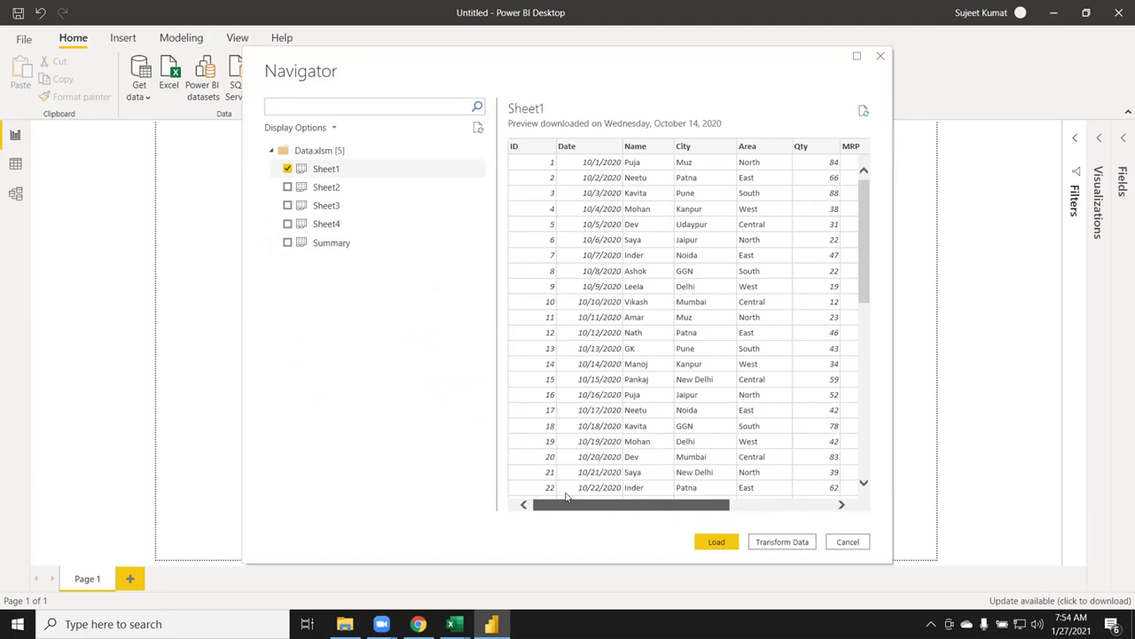
mouse_move(641, 504)
left_mouse_down()
mouse_move(785, 505)
mouse_move(624, 490)
left_mouse_up()
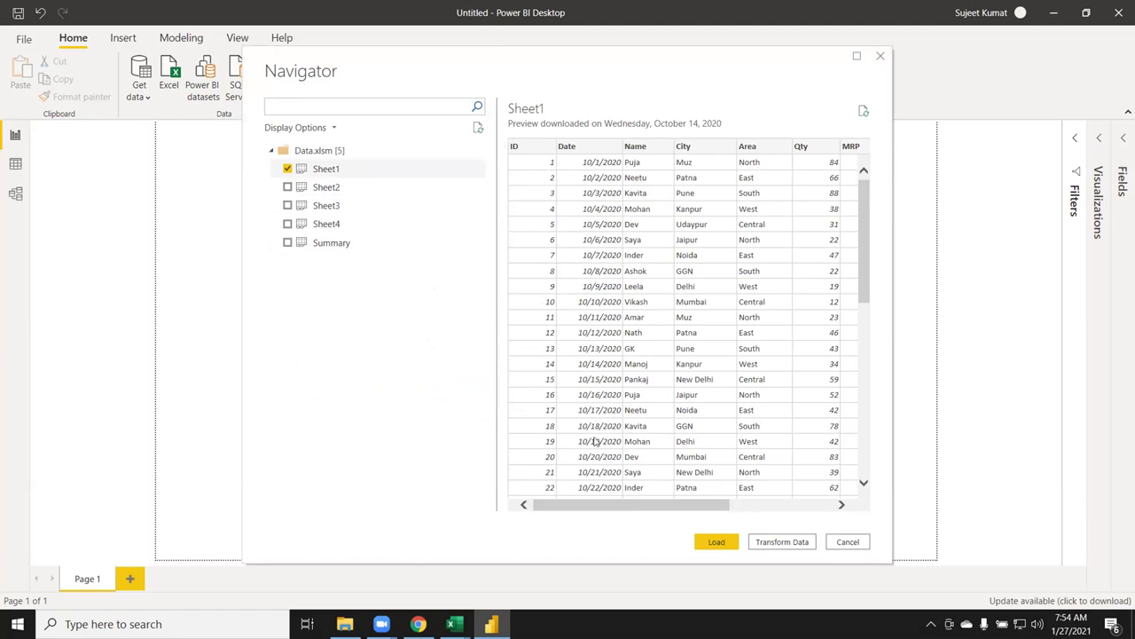
Load Sheet1 into the report and show the Visualizations pane with Filters collapsed
left_click(717, 541)
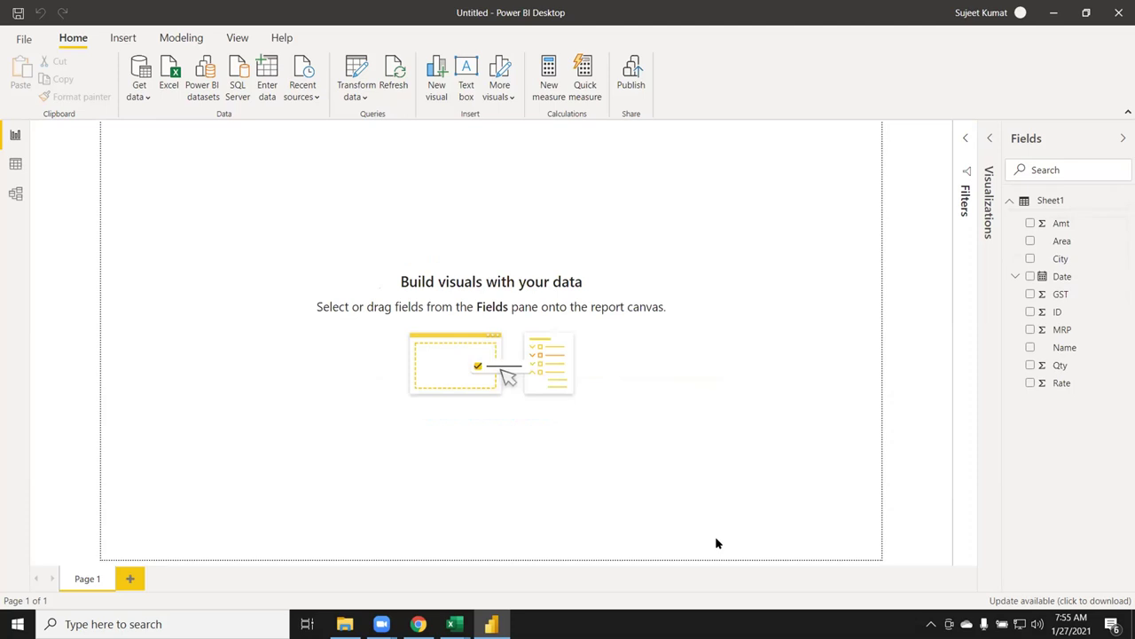
left_click(966, 138)
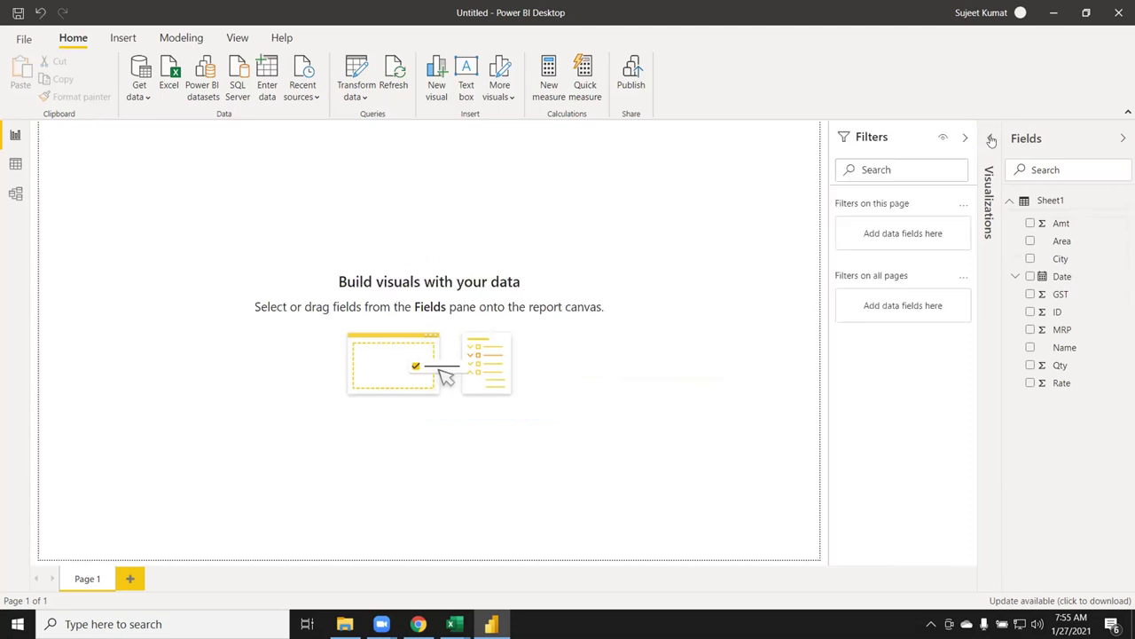
left_click(990, 139)
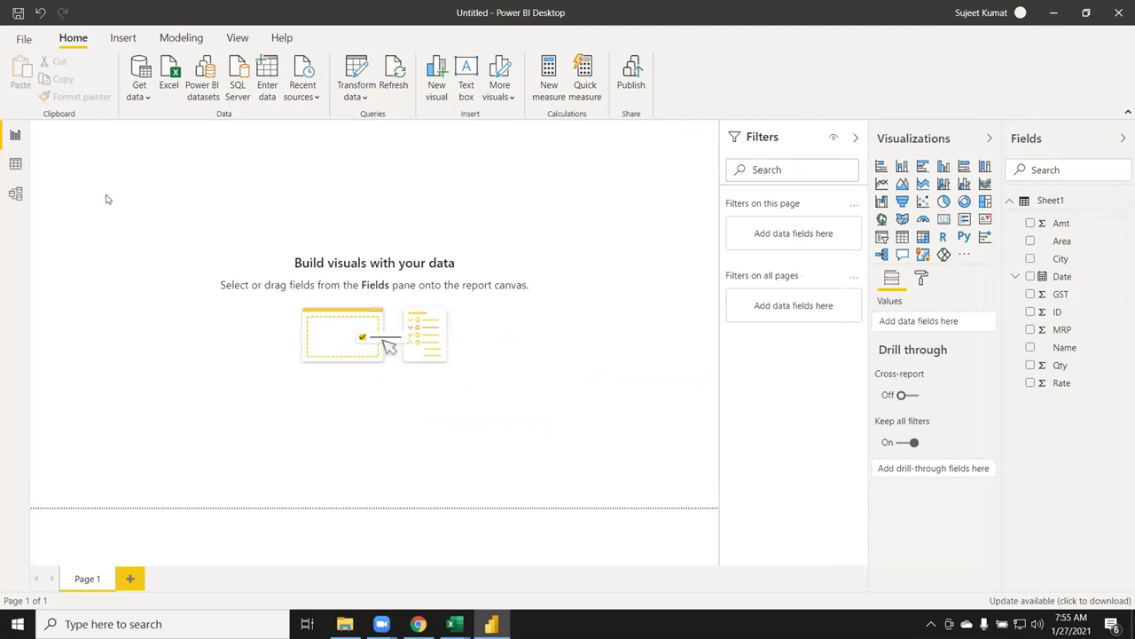
left_click(855, 142)
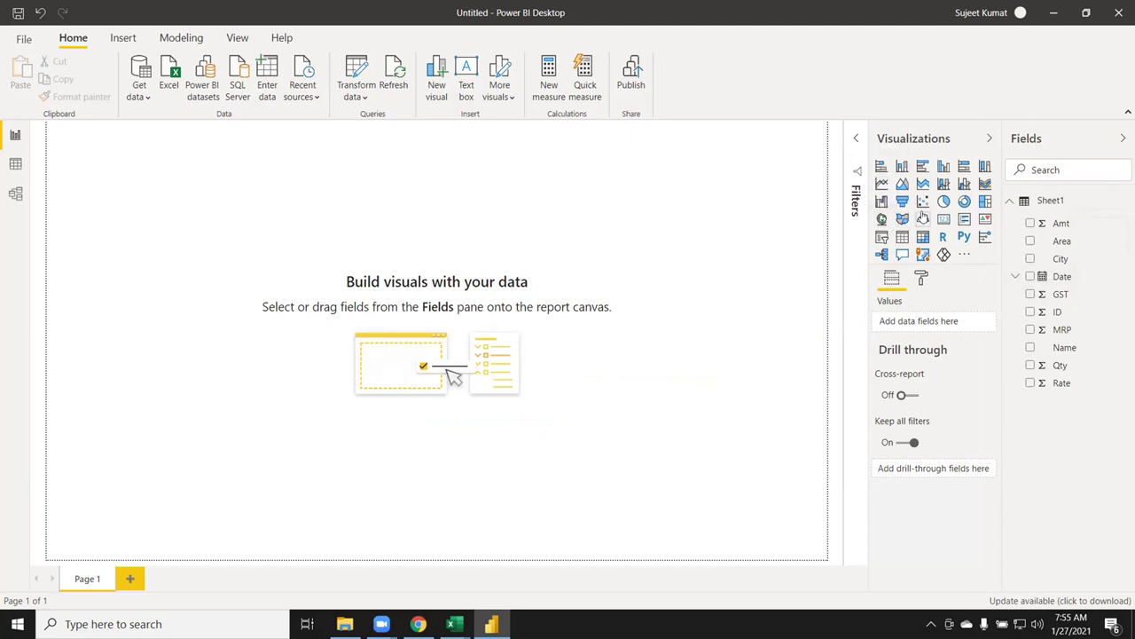
Add a line chart with Date on the axis, enlarge it, drill down to Month, and add Qty as values
left_click(881, 184)
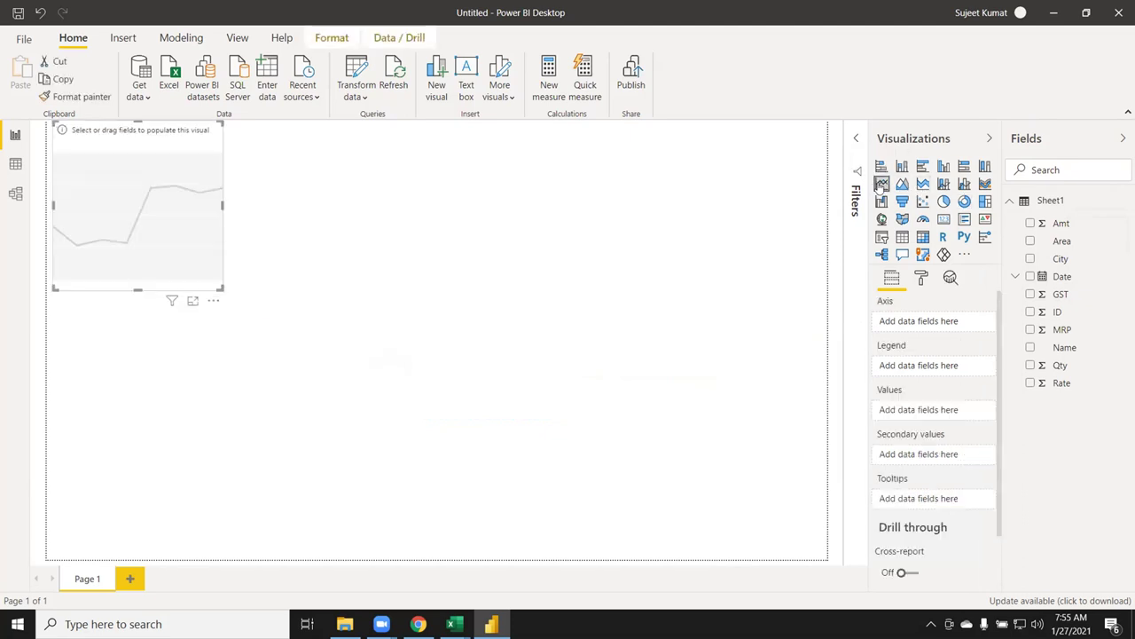
left_click_drag(1063, 276, 176, 211)
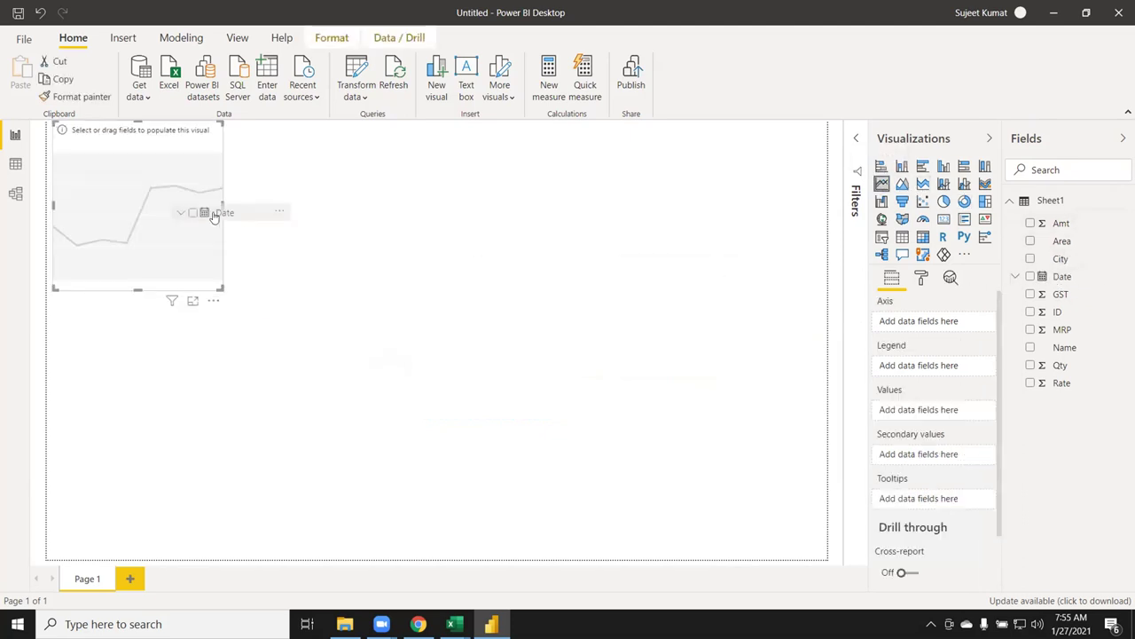
left_click_drag(222, 289, 450, 310)
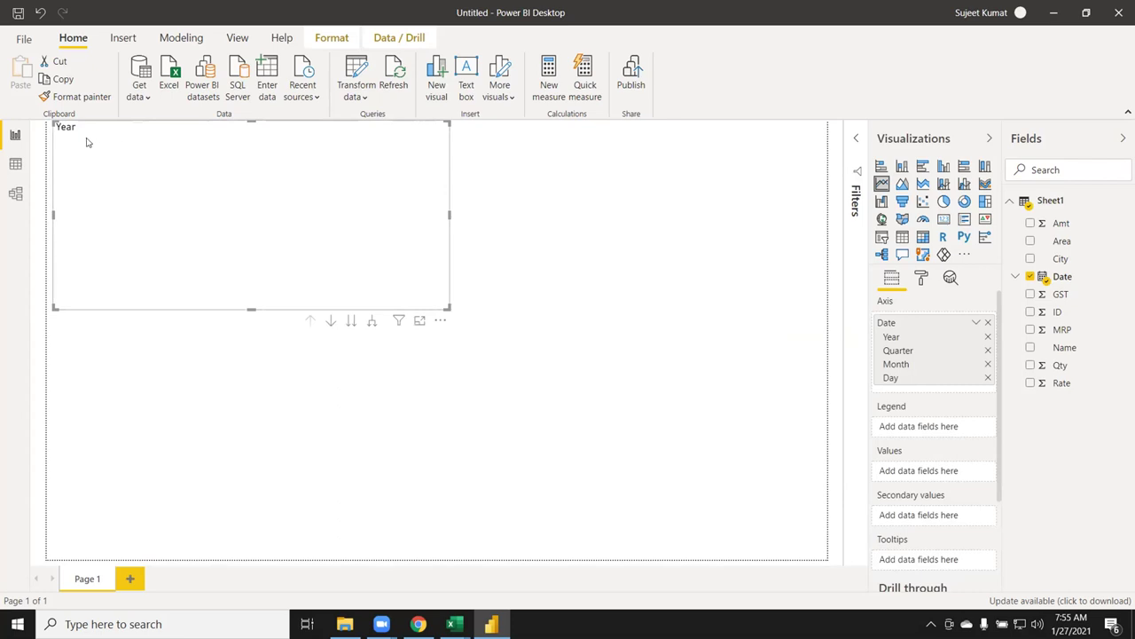
left_click(330, 321)
left_click(350, 322)
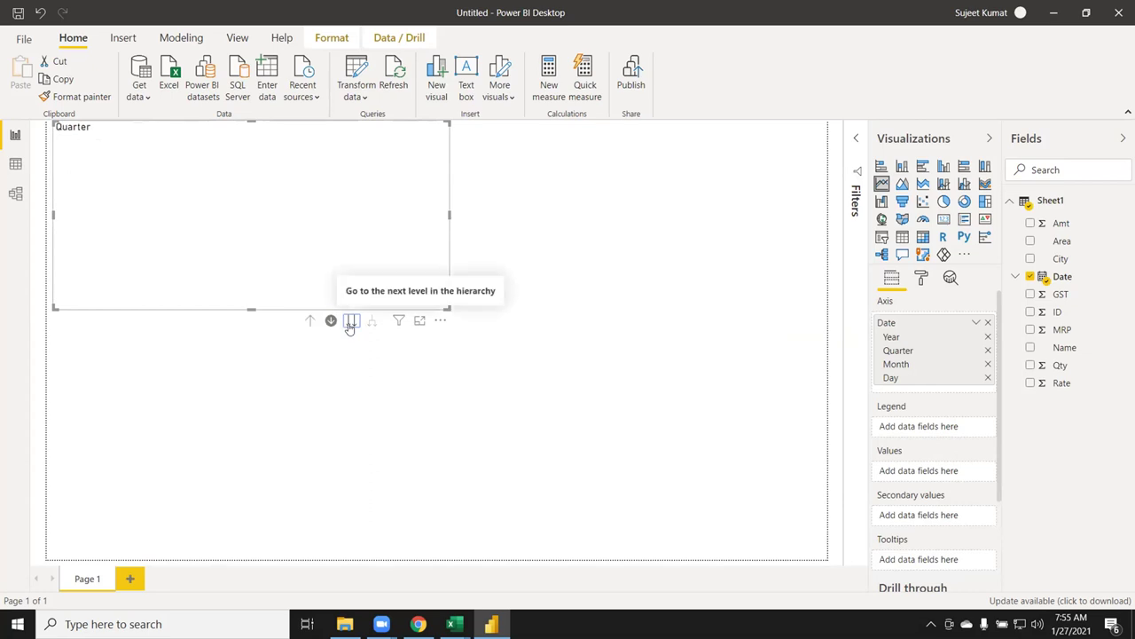
left_click(351, 323)
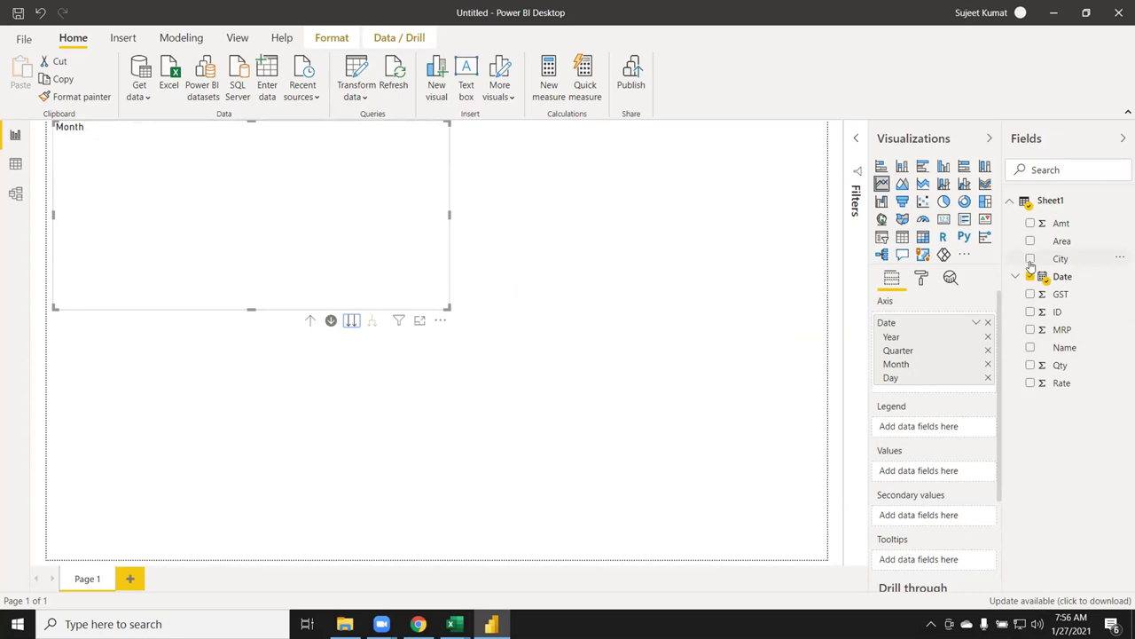
left_click_drag(1071, 372, 337, 237)
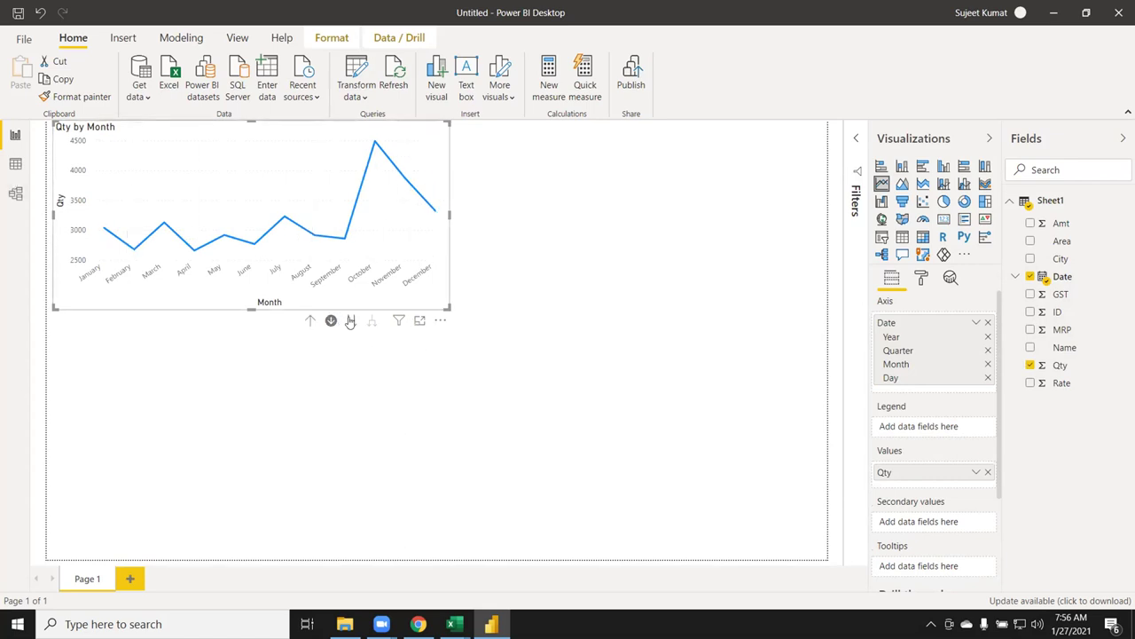
Drill the line chart up, then down to Qty by Day
left_click(309, 319)
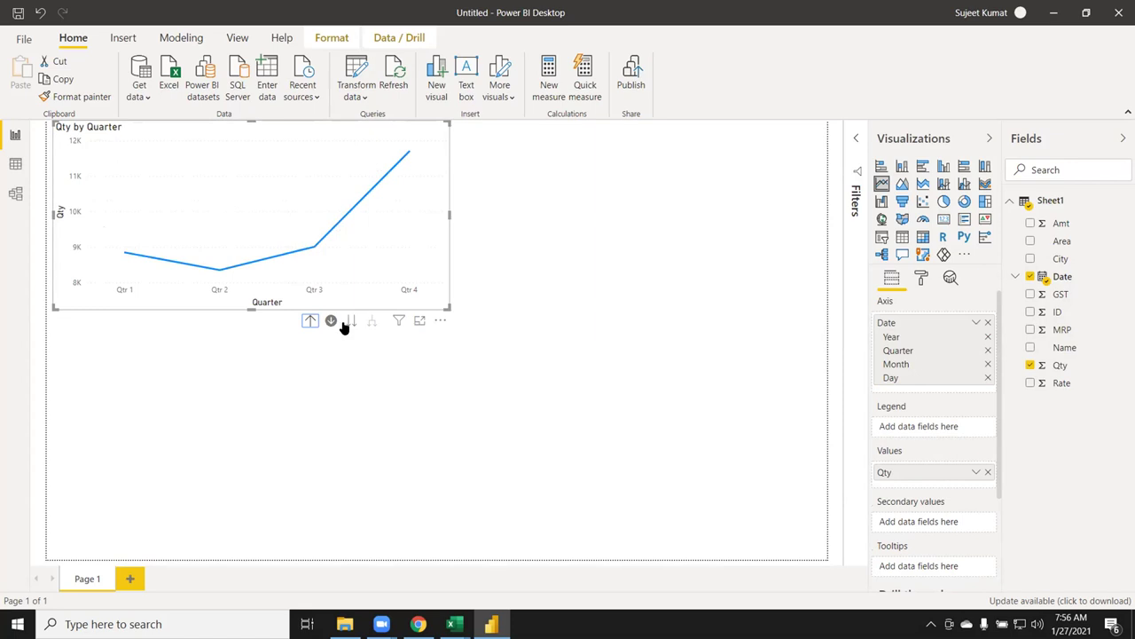
left_click(351, 321)
left_click(349, 323)
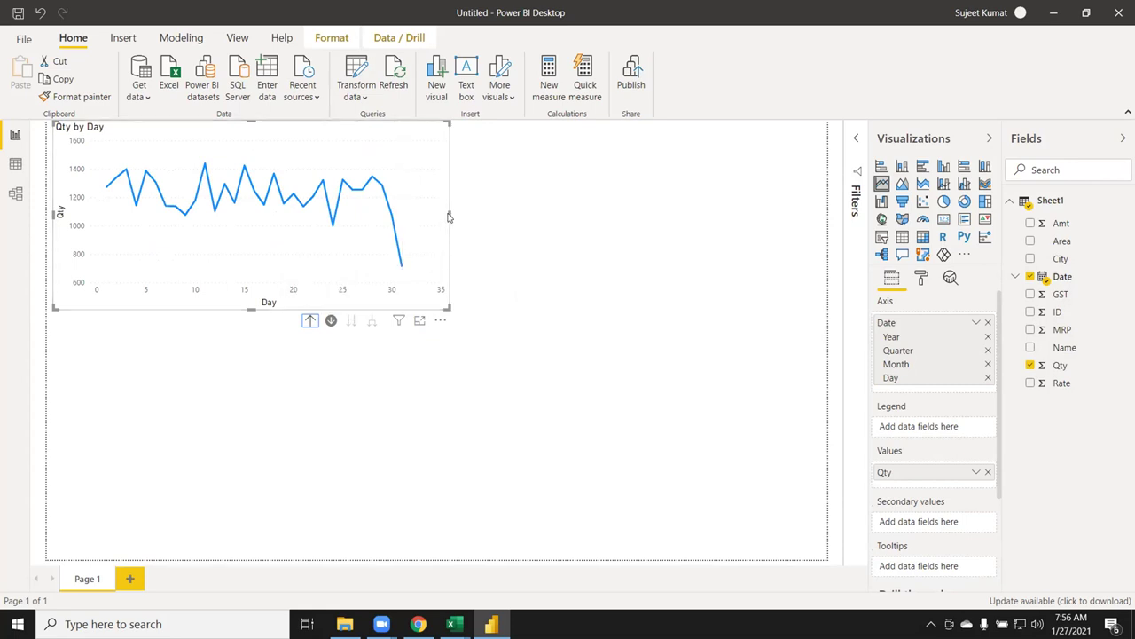
Stretch the chart to the page's right edge and nudge it into position
left_click_drag(447, 213, 826, 215)
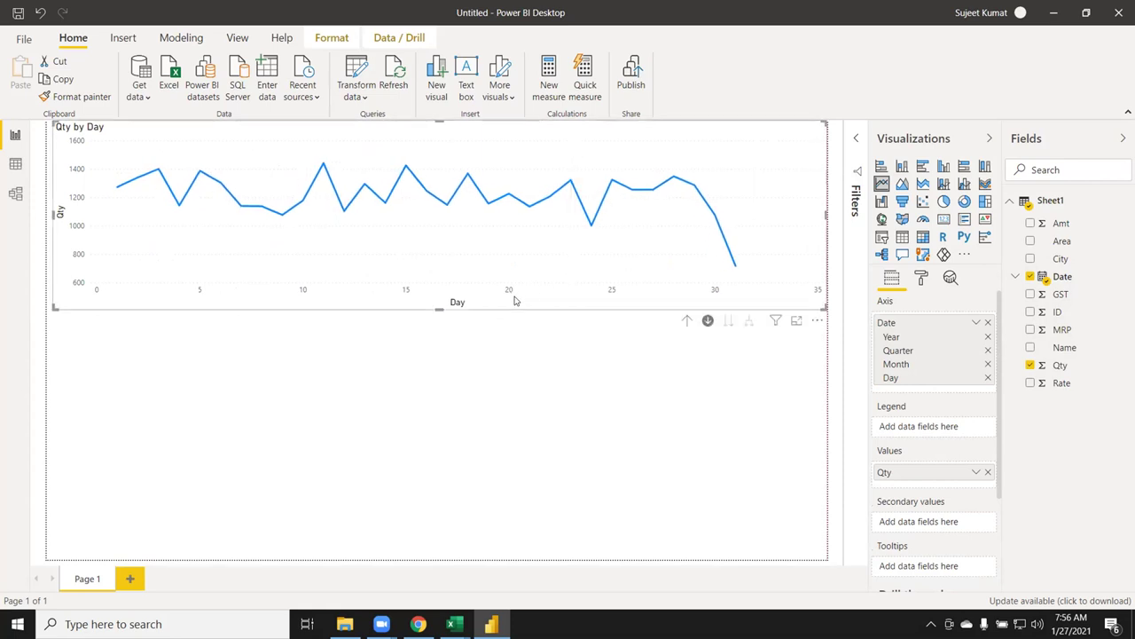
left_click_drag(516, 307, 517, 320)
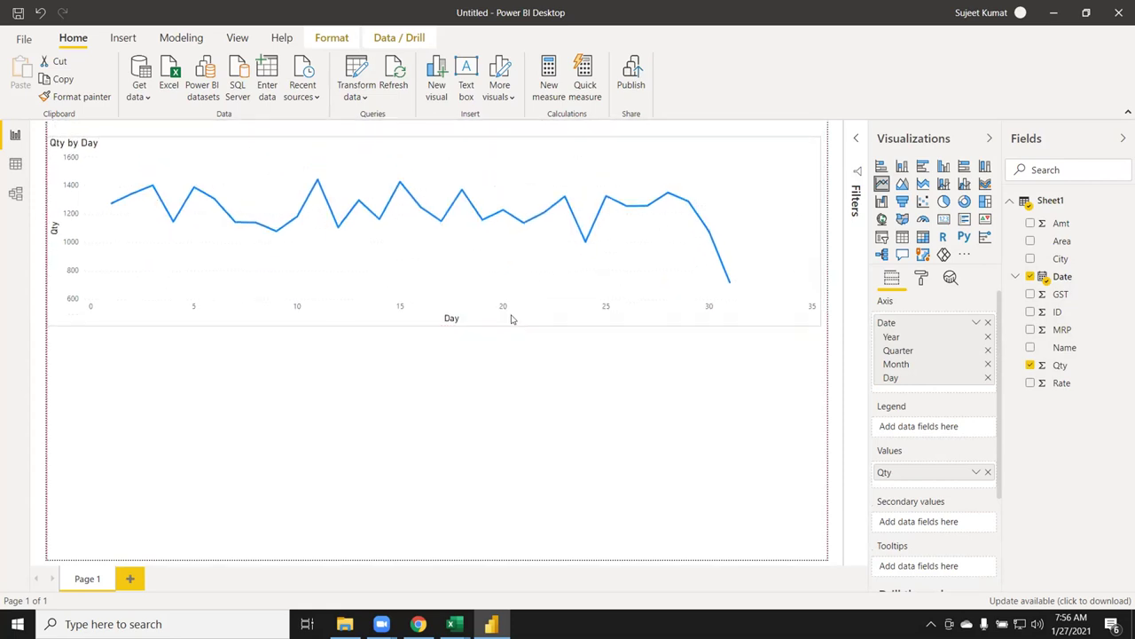
left_click_drag(516, 321, 513, 324)
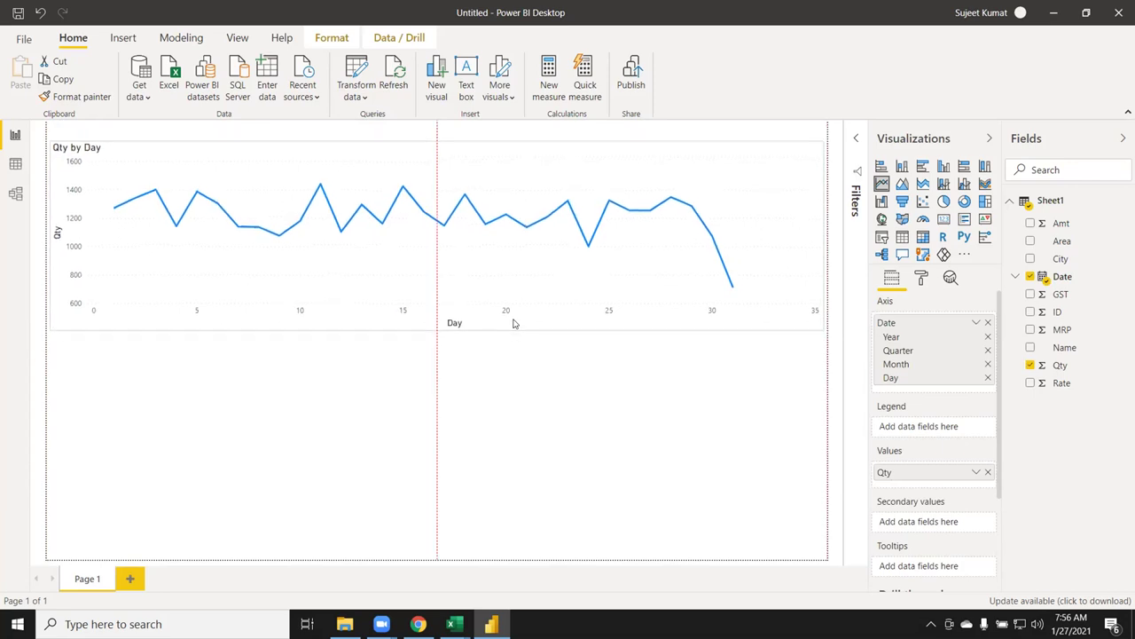
left_click(438, 373)
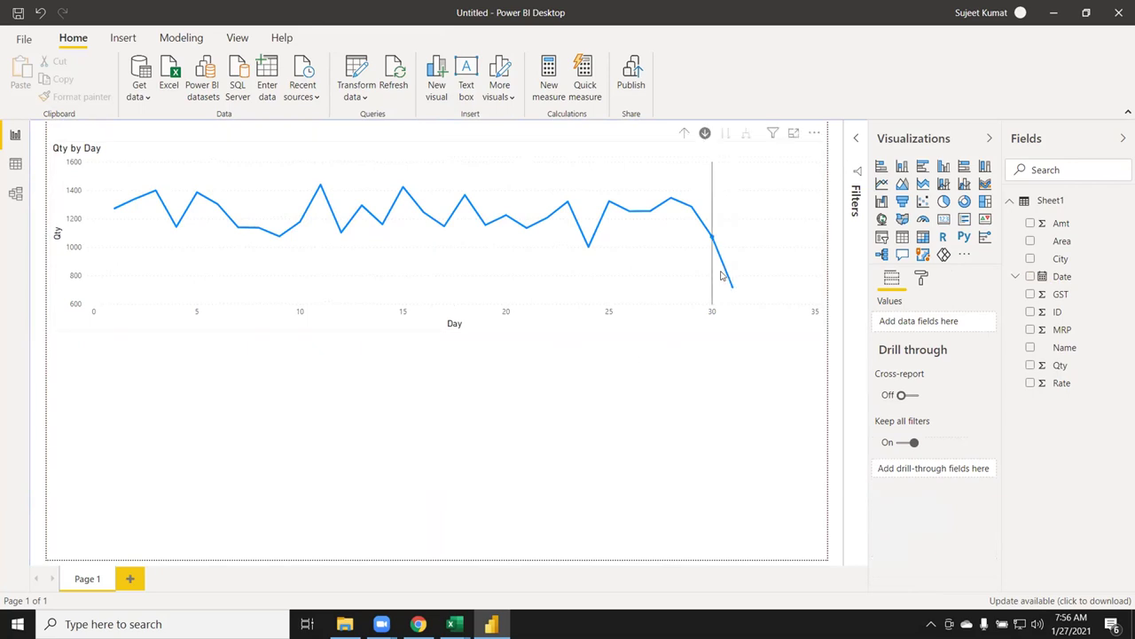
mouse_move(734, 283)
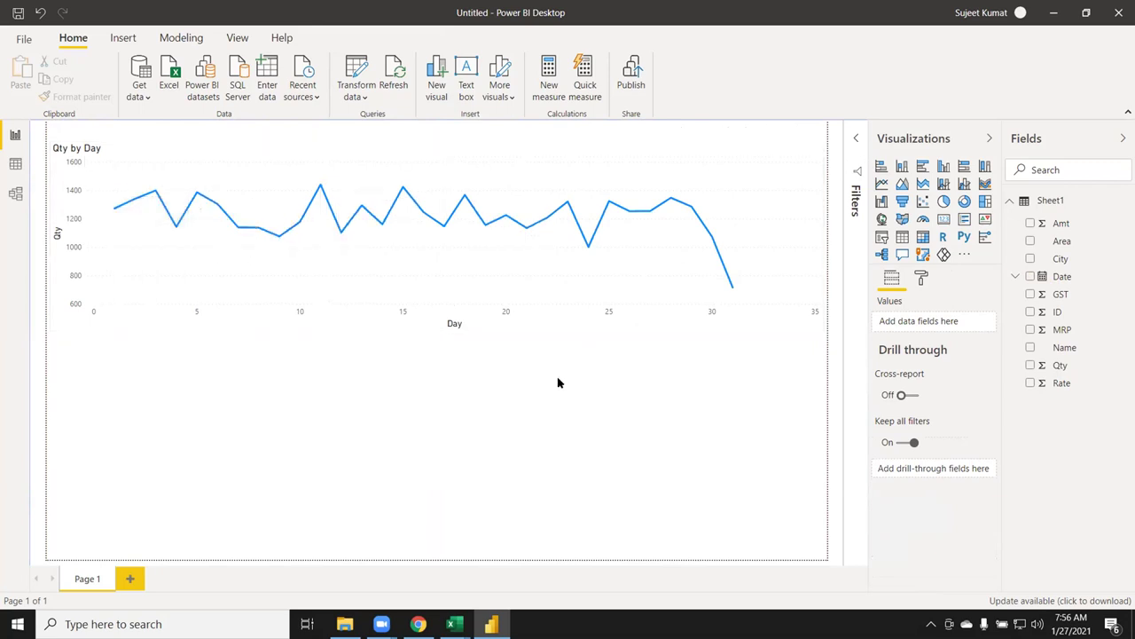
left_click(385, 175)
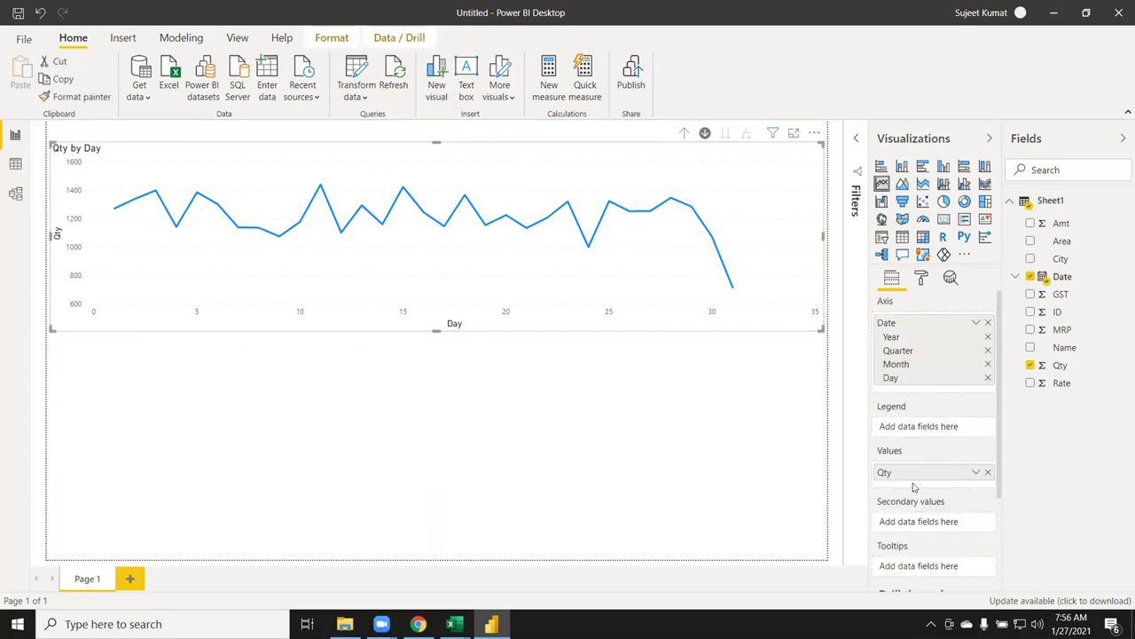
left_click(974, 473)
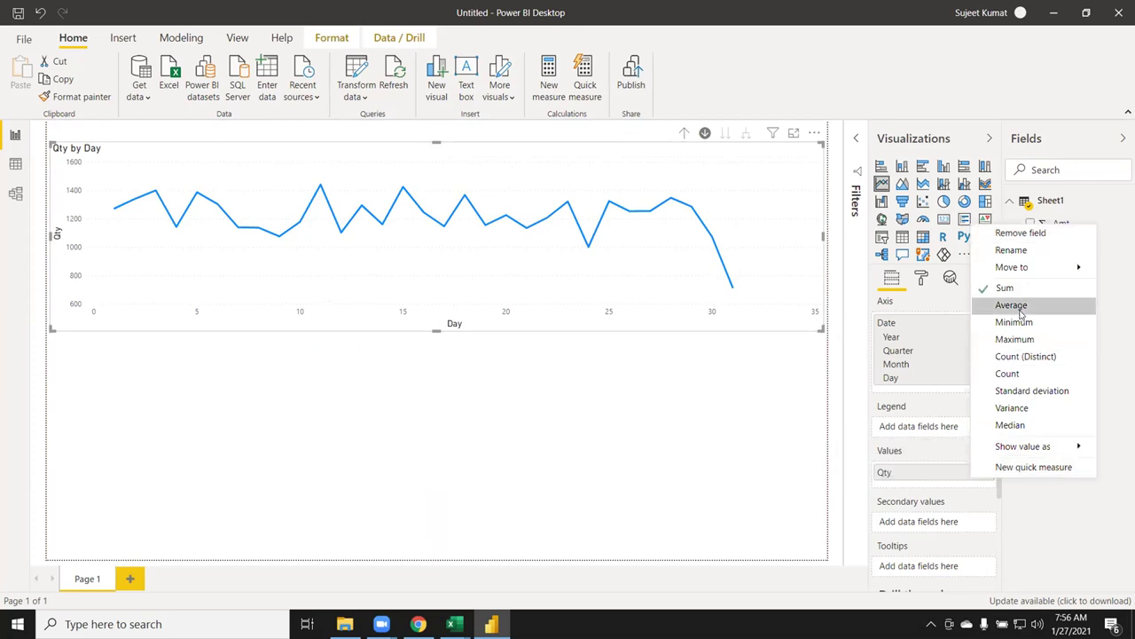
mouse_move(1024, 449)
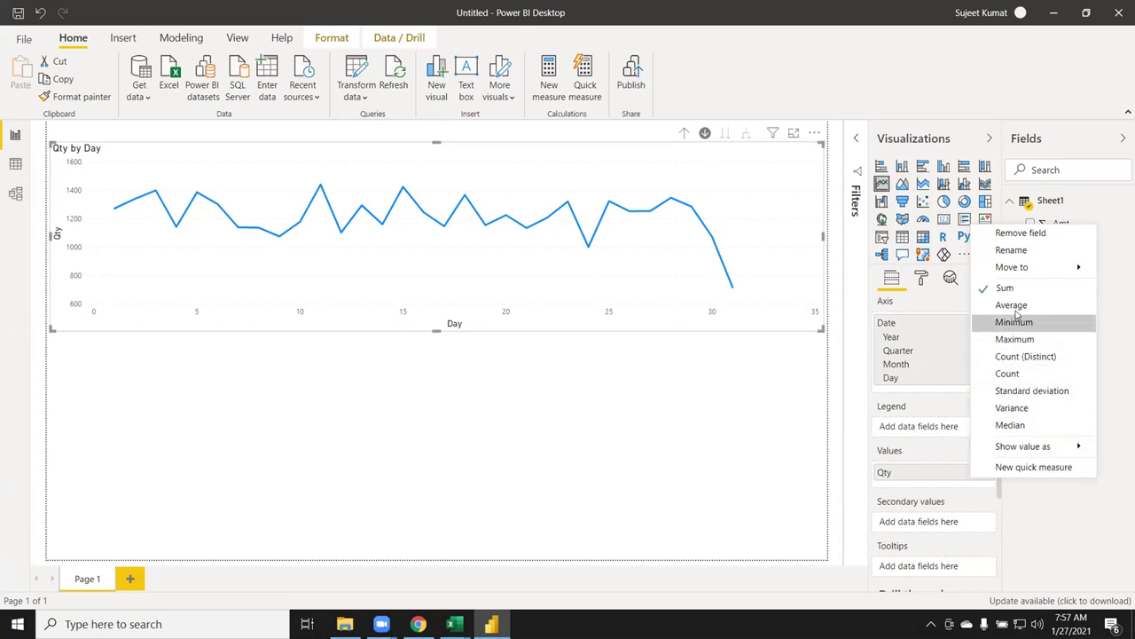
mouse_move(1017, 269)
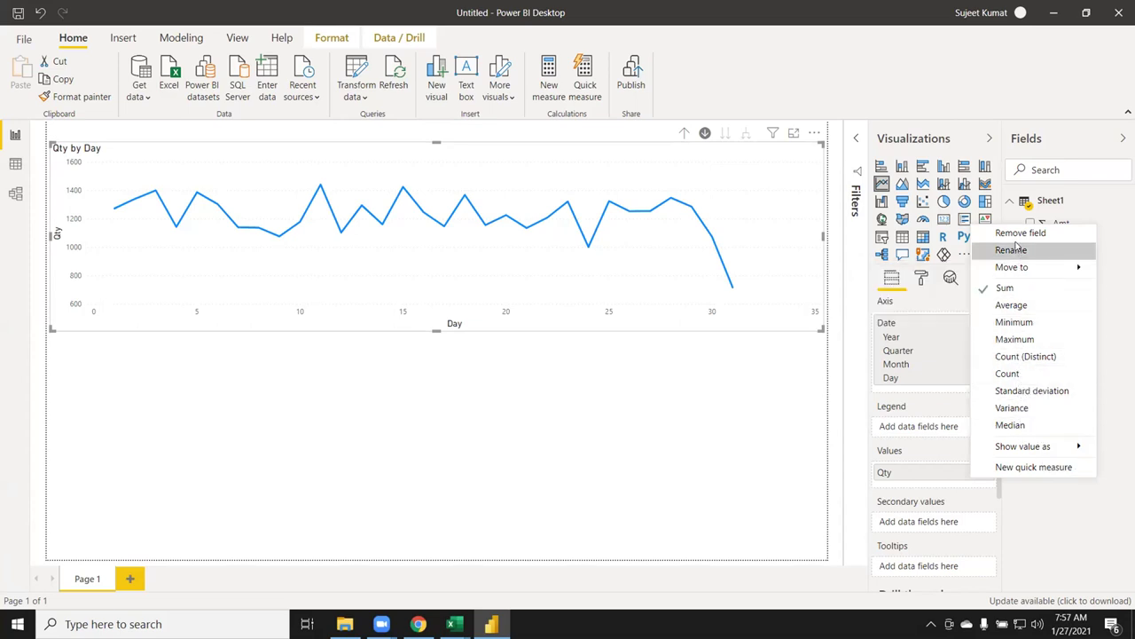
left_click(718, 402)
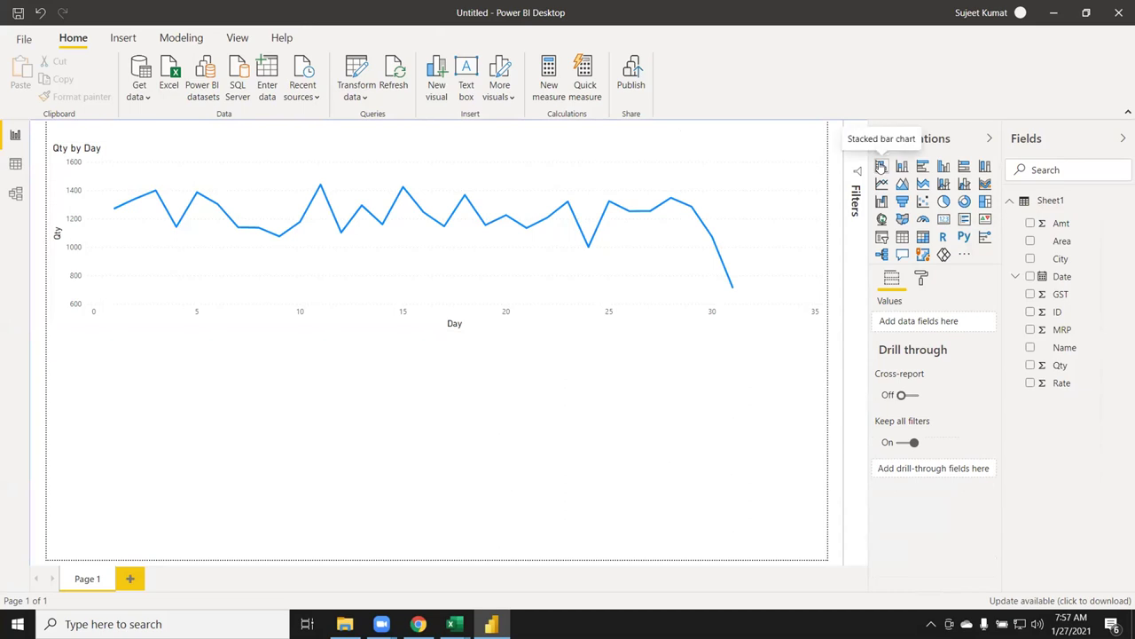
Add a clustered column chart with Name on the axis and Qty as values, shrunk to the lower left
left_click(945, 166)
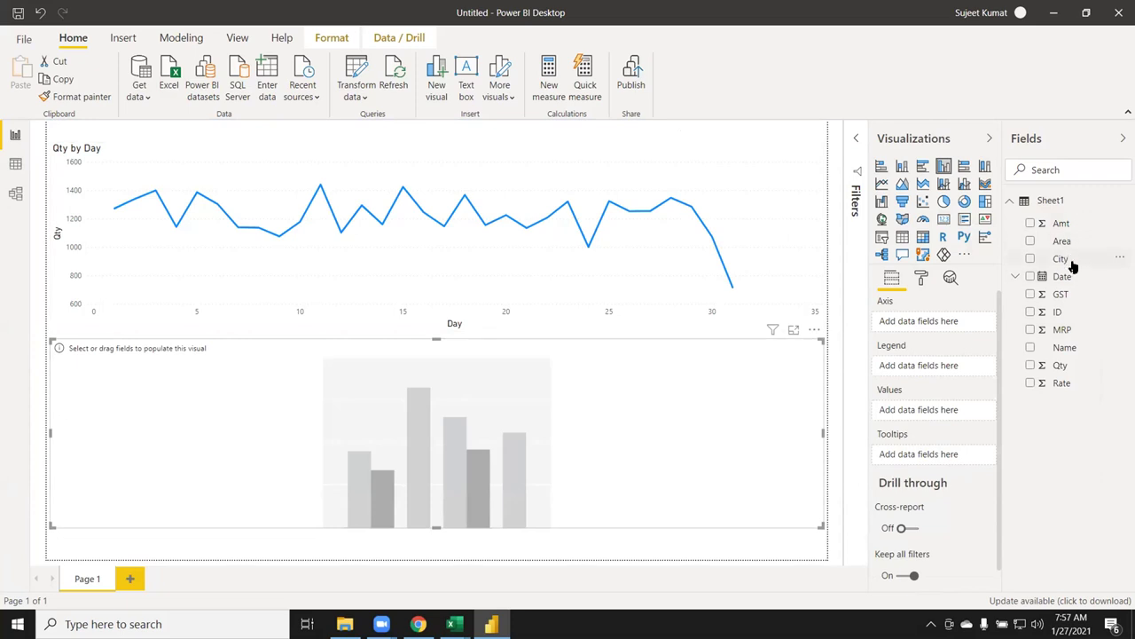
left_click_drag(1080, 356, 532, 463)
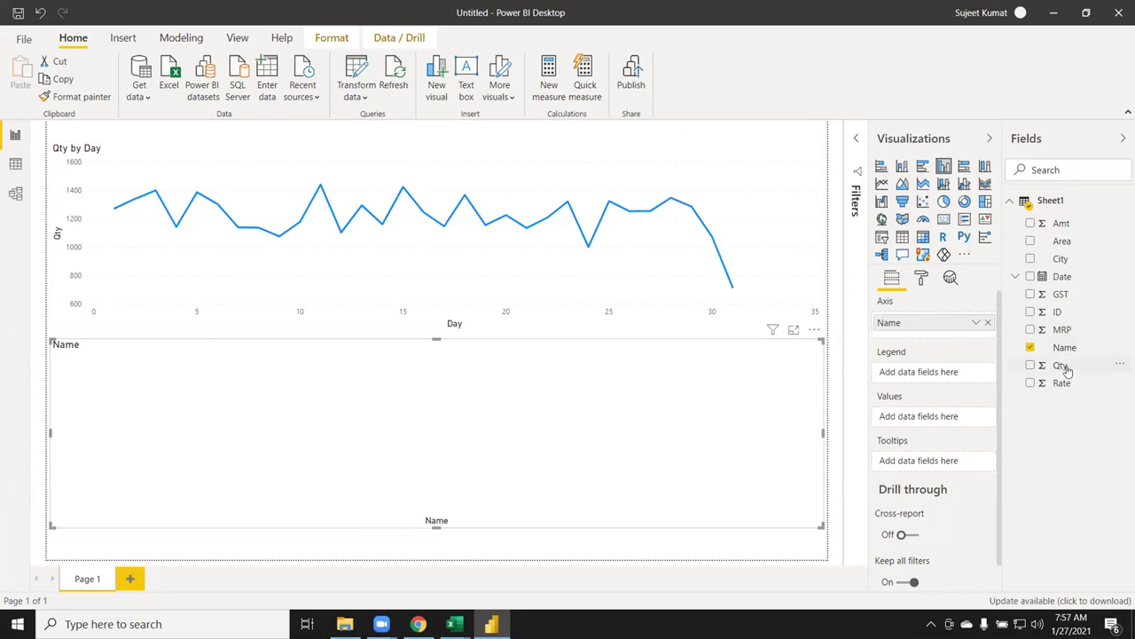
left_click_drag(673, 452, 656, 501)
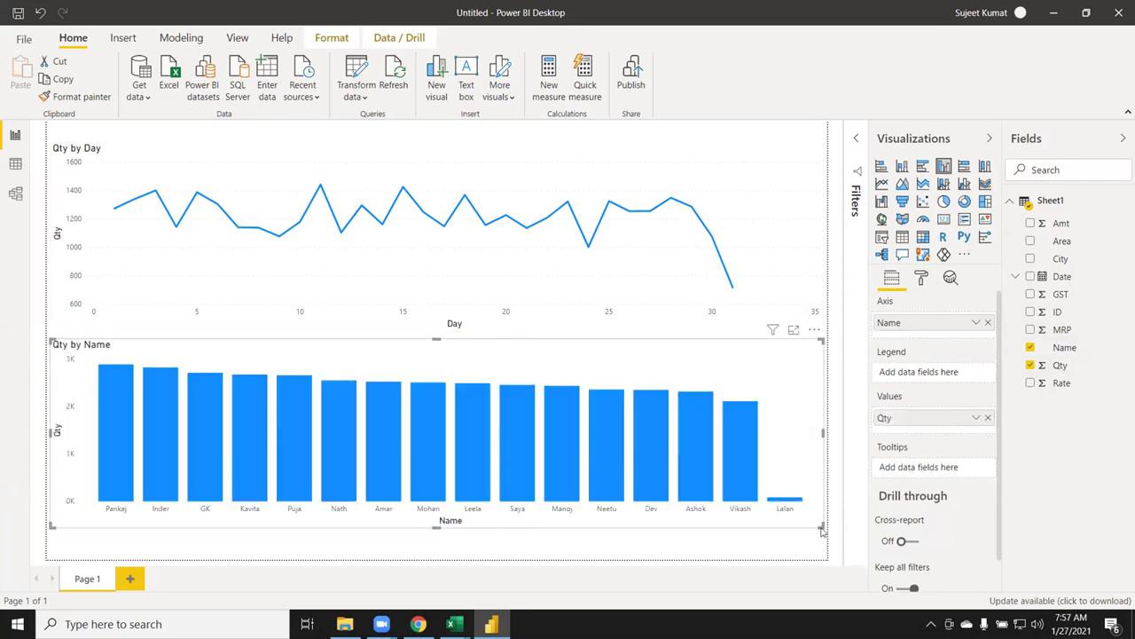
left_click_drag(822, 527, 347, 503)
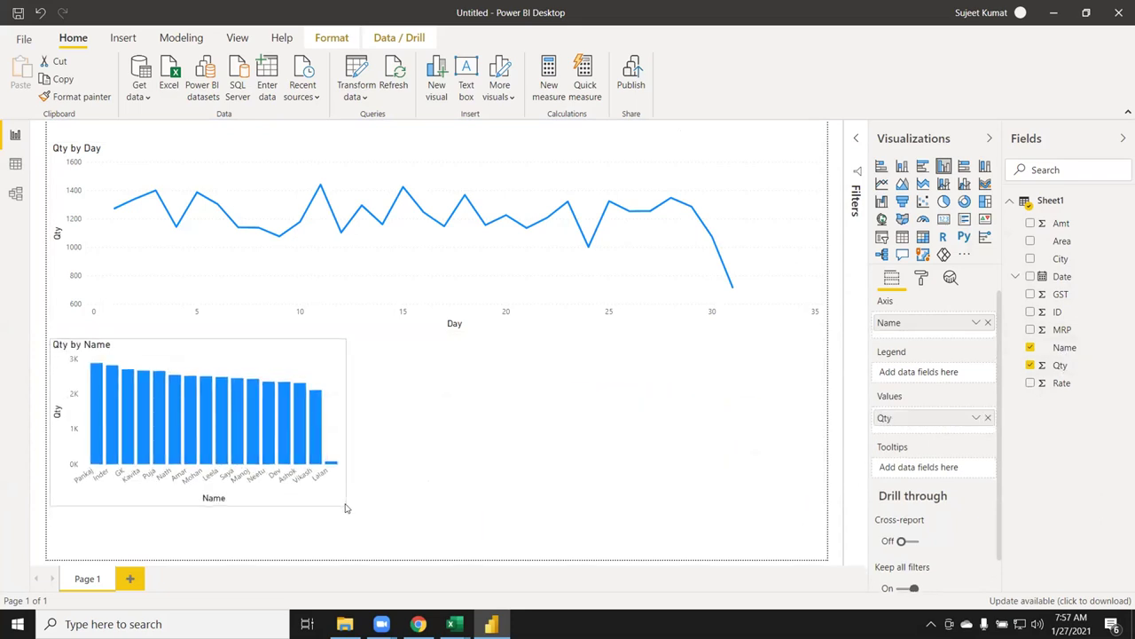
left_click(525, 471)
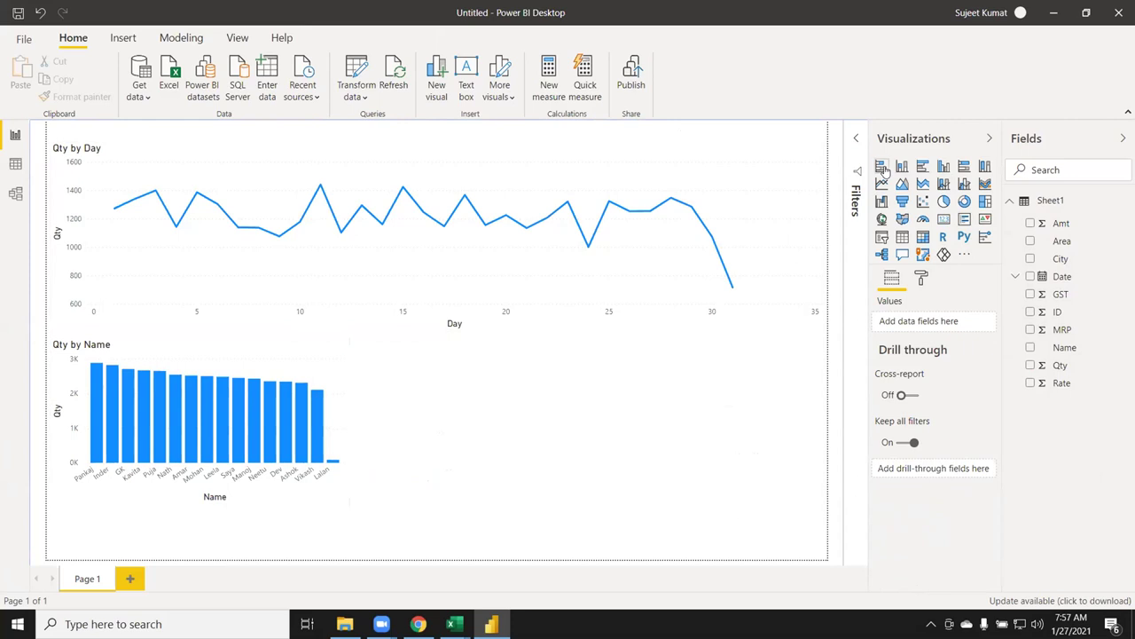
Add a stacked bar chart with City on the axis and Qty as values, made narrow and tall
left_click(882, 167)
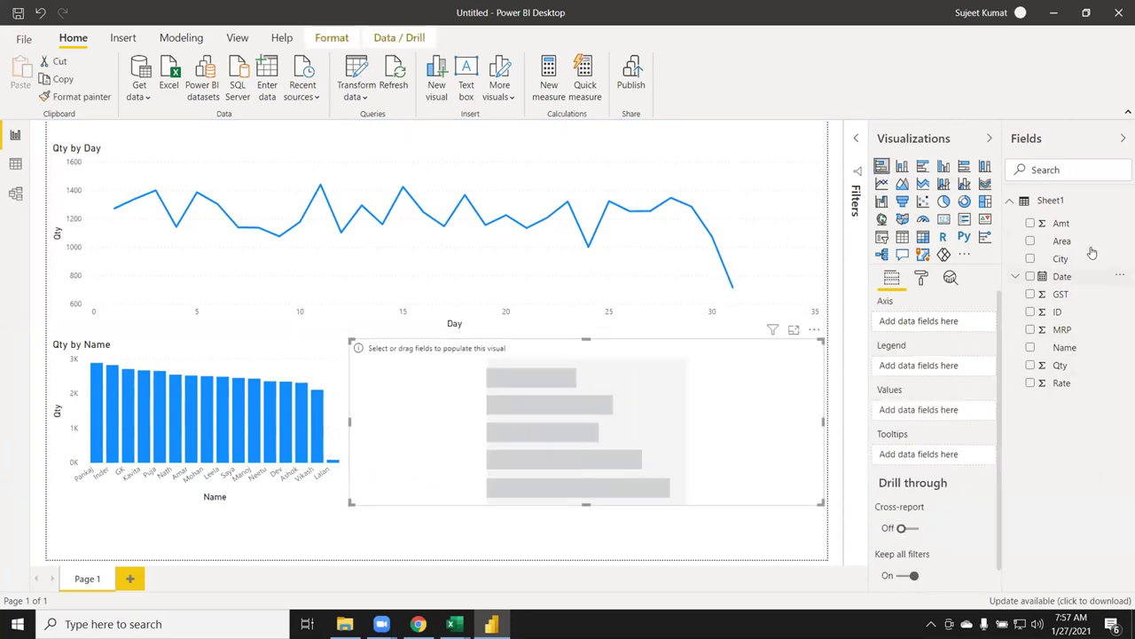
left_click_drag(1067, 260, 594, 433)
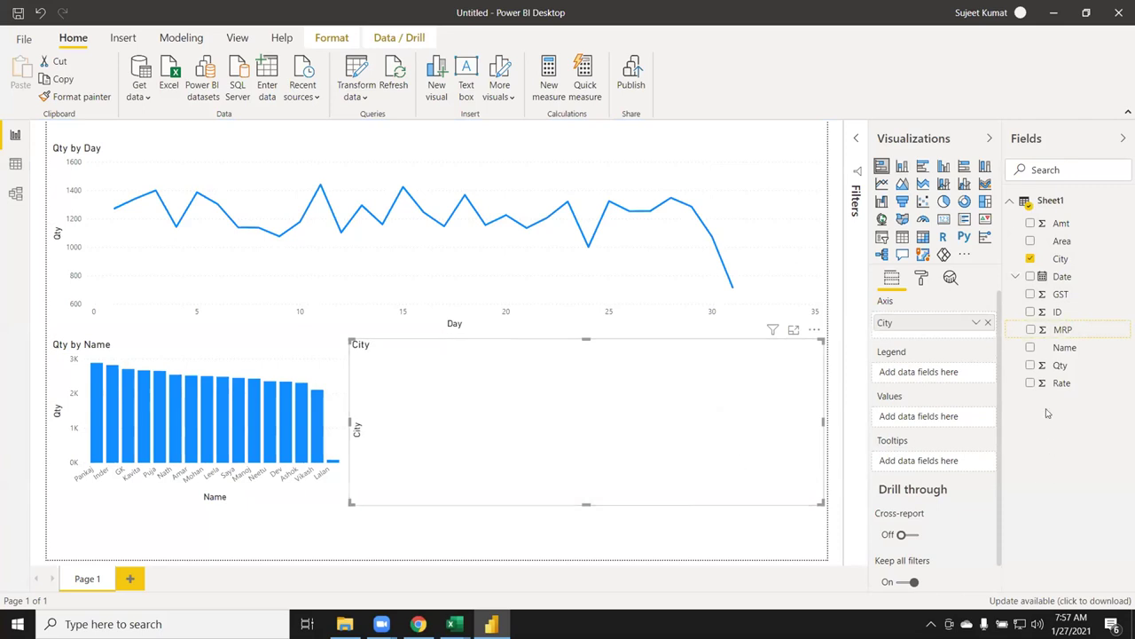
left_click_drag(1060, 365, 597, 472)
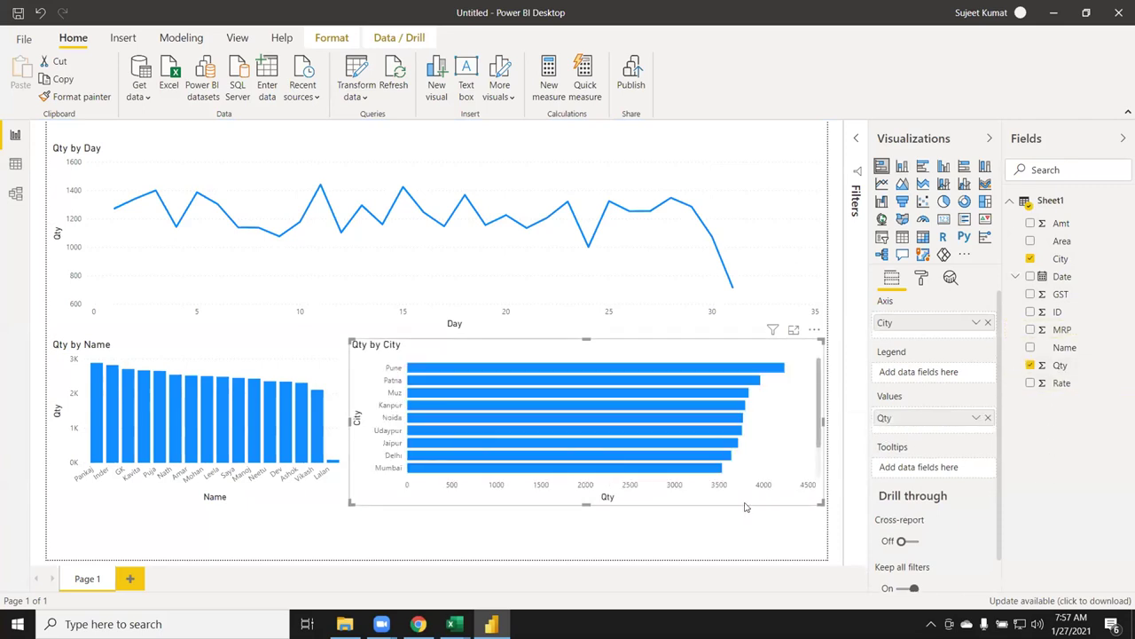
left_click_drag(810, 505, 551, 537)
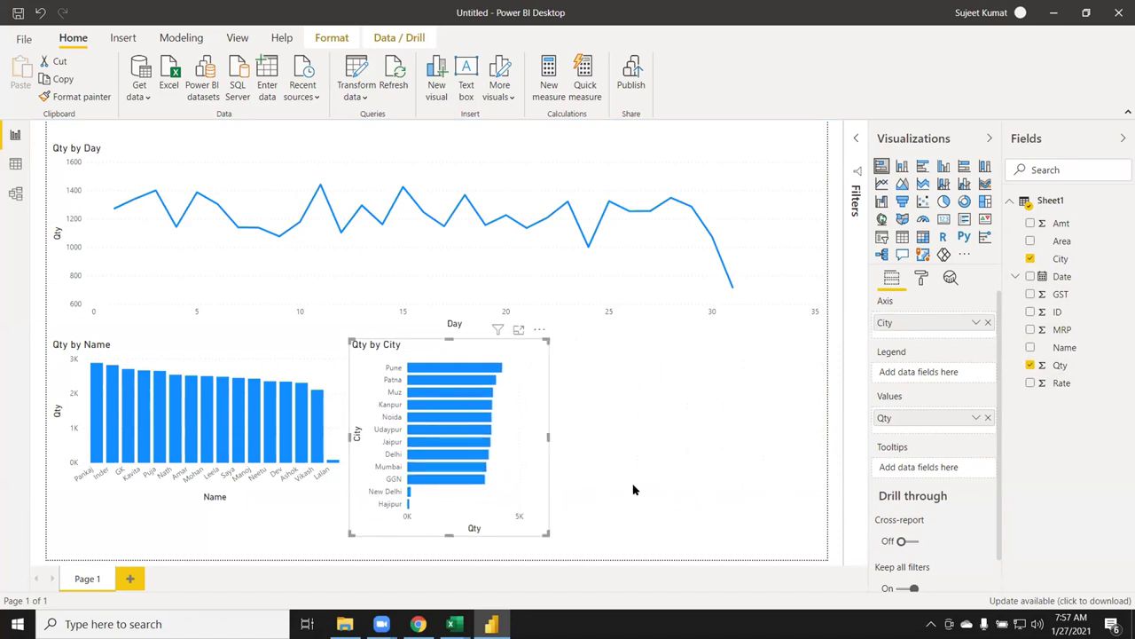
left_click(647, 476)
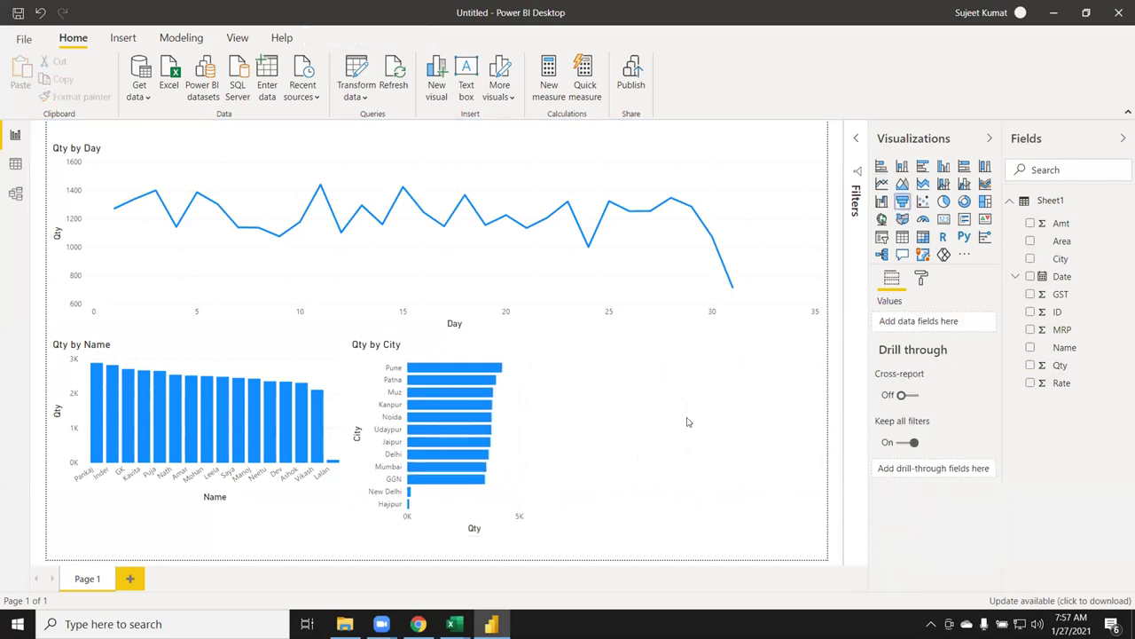
Add a funnel chart grouped by Name with MRP as values, replacing Qty
left_click(902, 204)
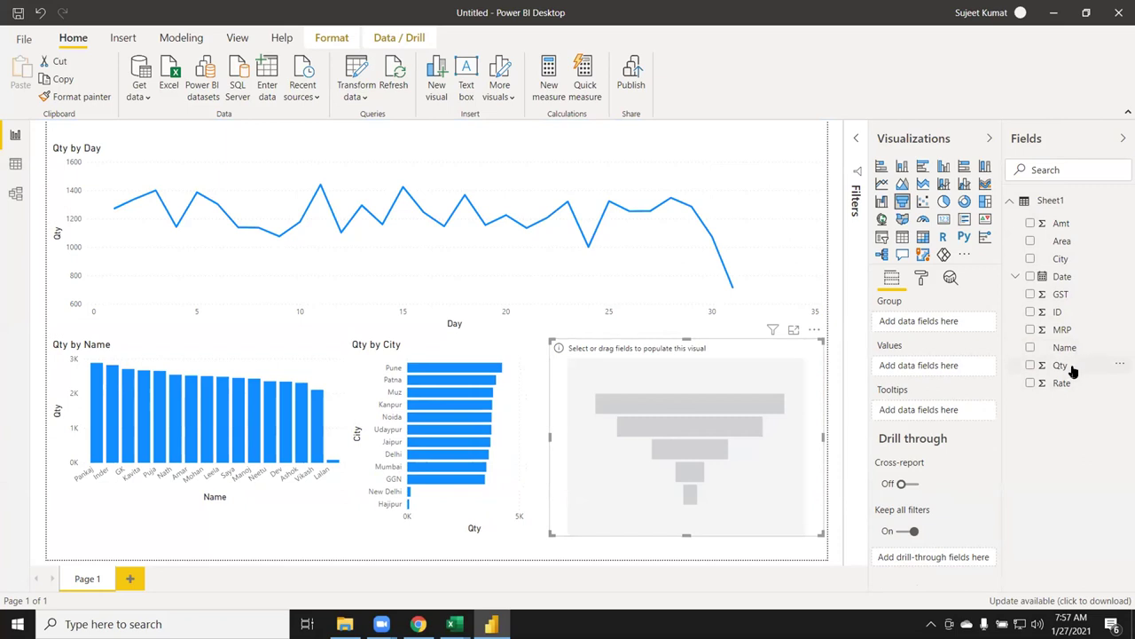
left_click_drag(1061, 365, 770, 388)
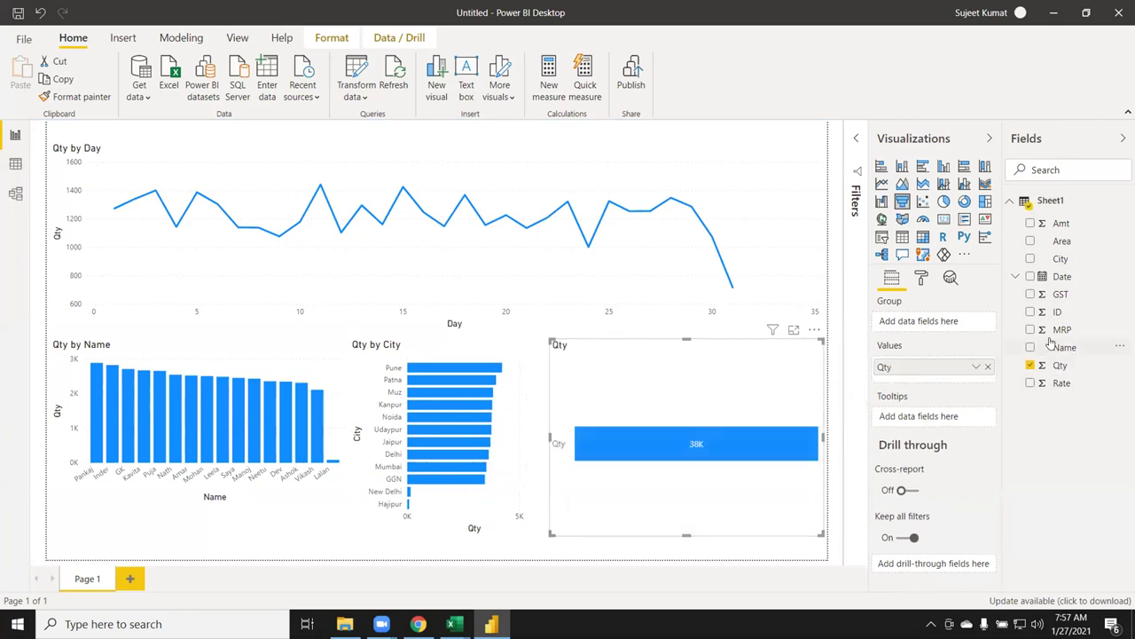
left_click_drag(720, 436, 722, 444)
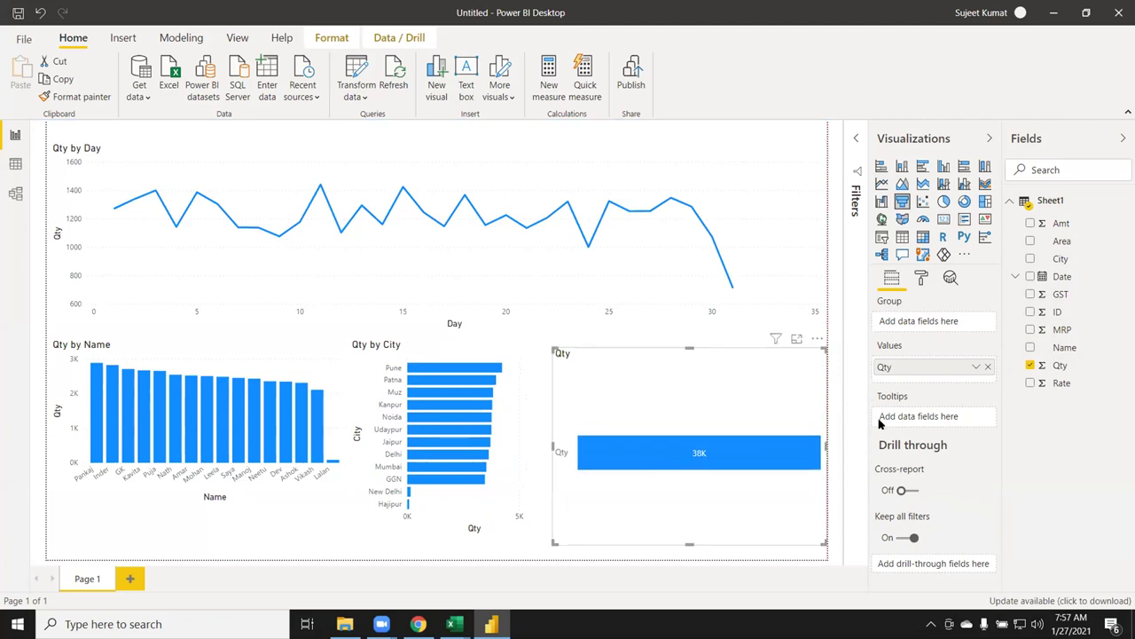
left_click(989, 368)
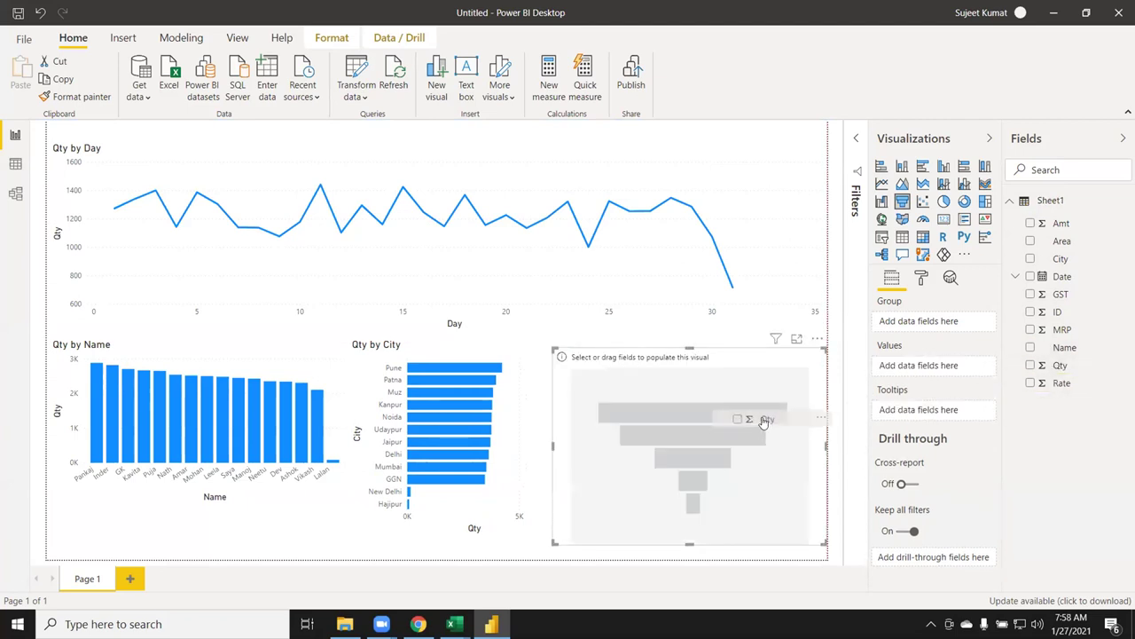
left_click_drag(1056, 368, 764, 423)
left_click_drag(1064, 348, 738, 397)
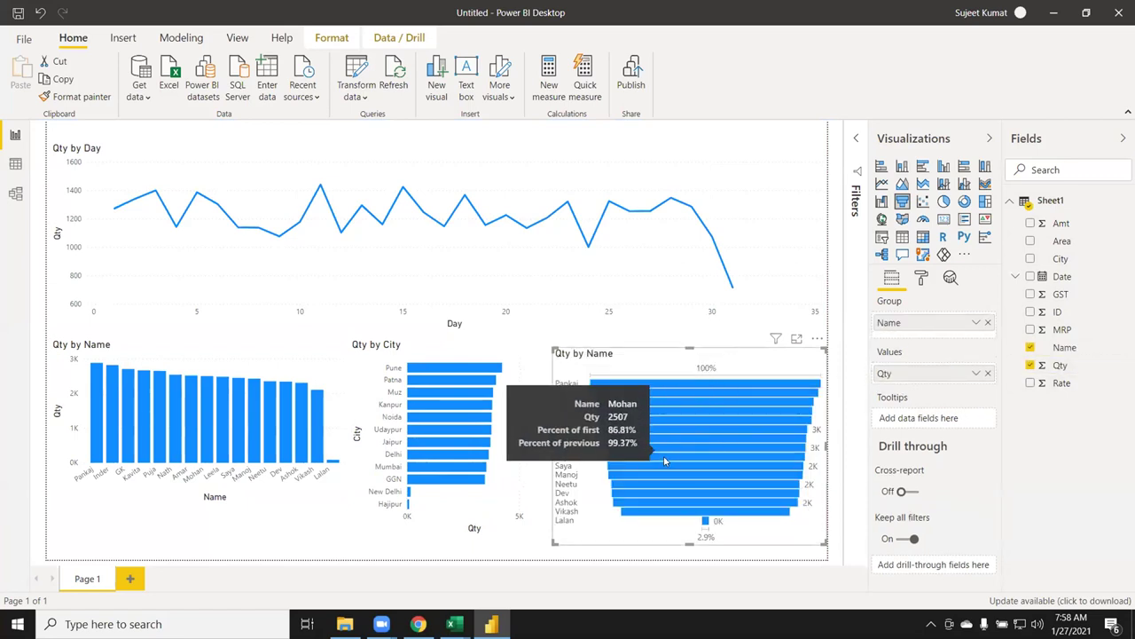
left_click(988, 373)
left_click_drag(1062, 330, 780, 479)
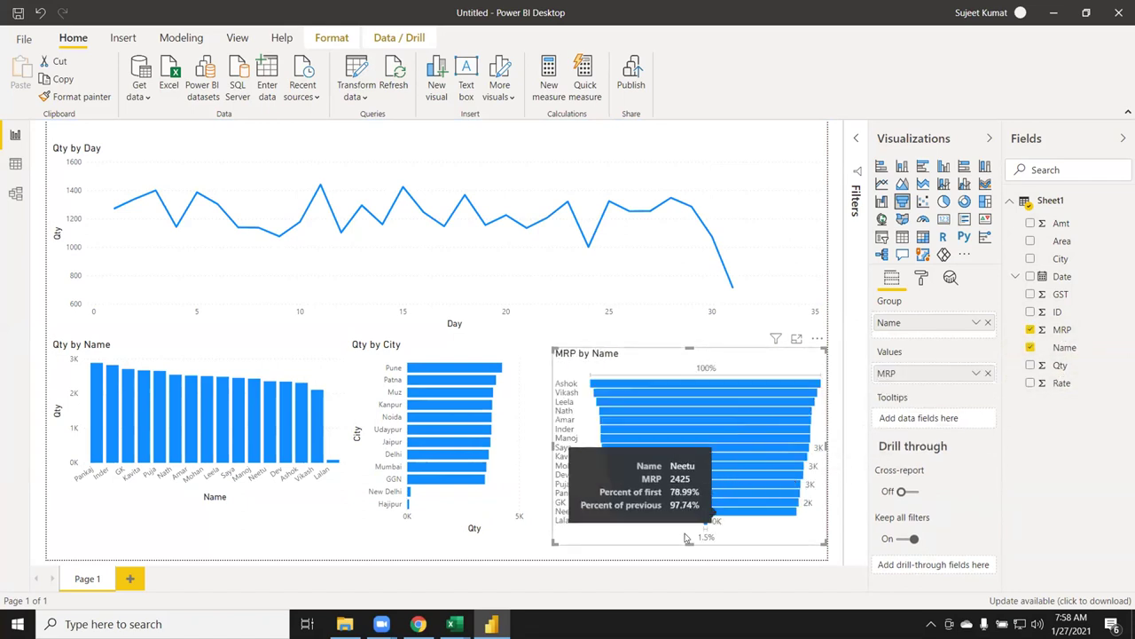
left_click(693, 341)
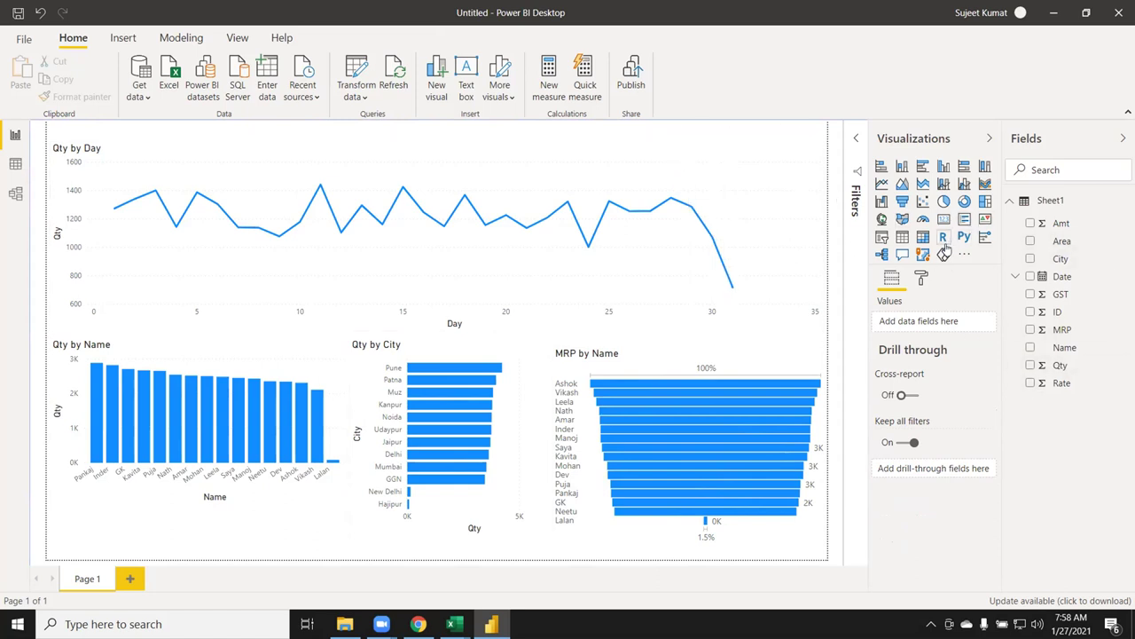
Add an empty slicer and move it to the page's top-right corner
left_click(882, 237)
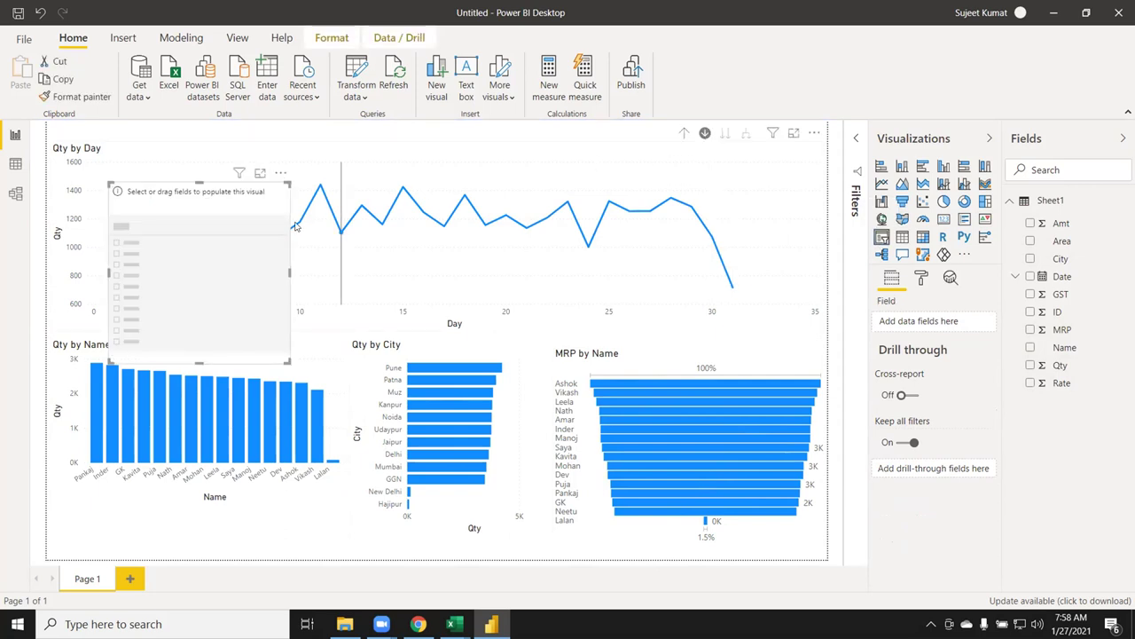
left_click_drag(236, 243, 776, 180)
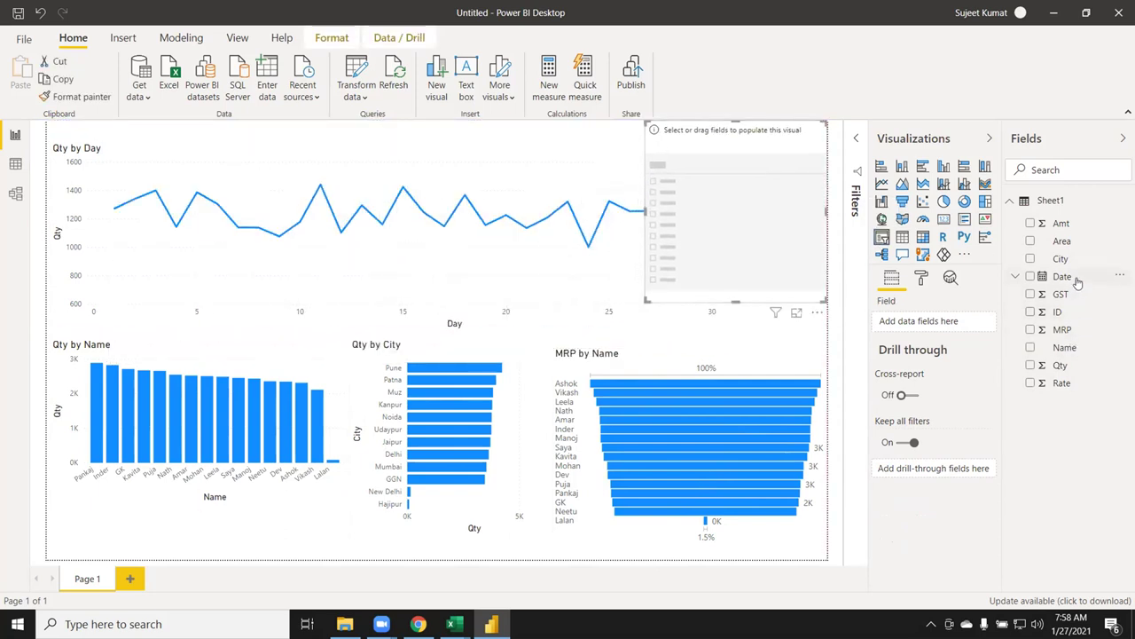
mouse_move(1027, 281)
left_mouse_down()
mouse_move(742, 227)
mouse_move(1034, 271)
left_mouse_up()
Fill the slicer with Name after removing it from the line chart's legend, then make it a shortened Dropdown
mouse_move(1065, 348)
left_mouse_down()
mouse_move(877, 300)
mouse_move(728, 229)
left_mouse_up()
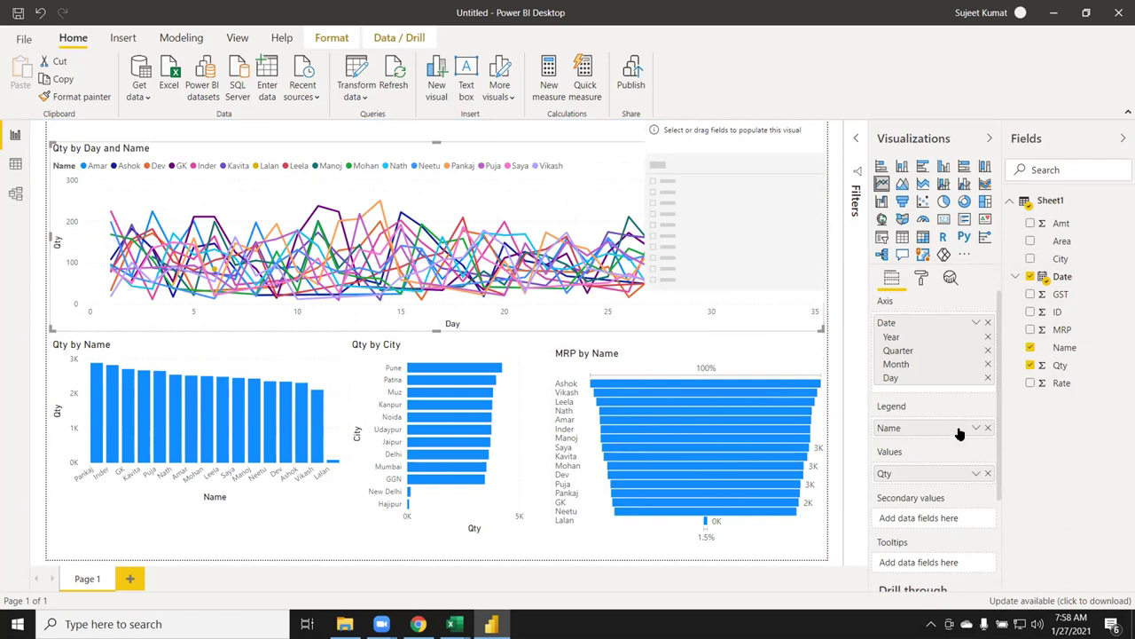
left_click(988, 427)
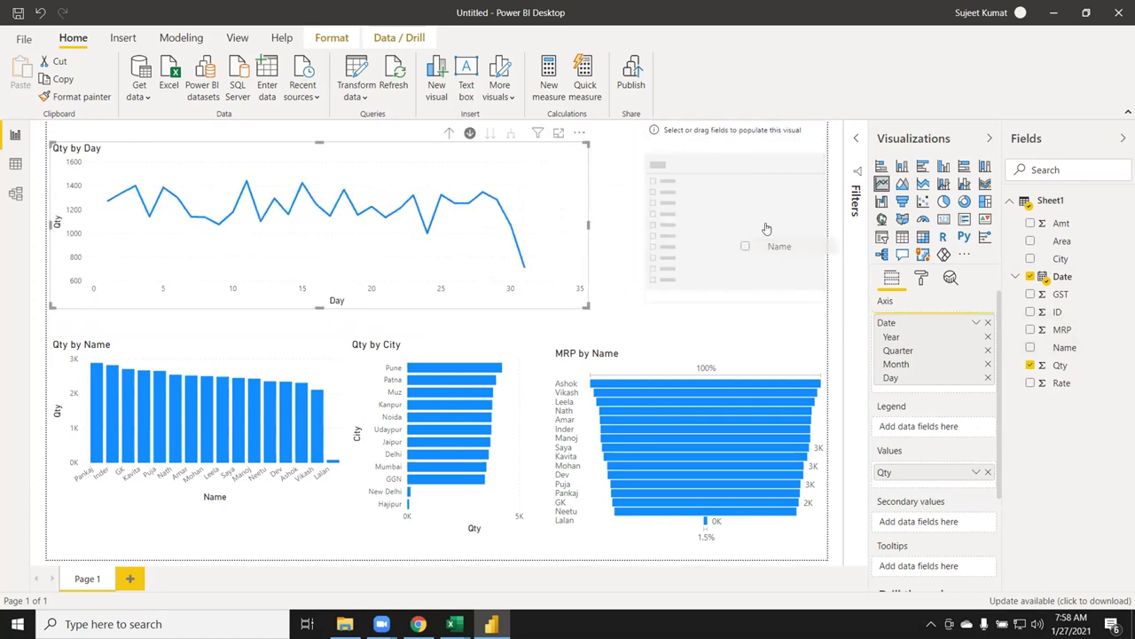
left_click_drag(1091, 349, 759, 227)
left_click(815, 129)
left_click(780, 167)
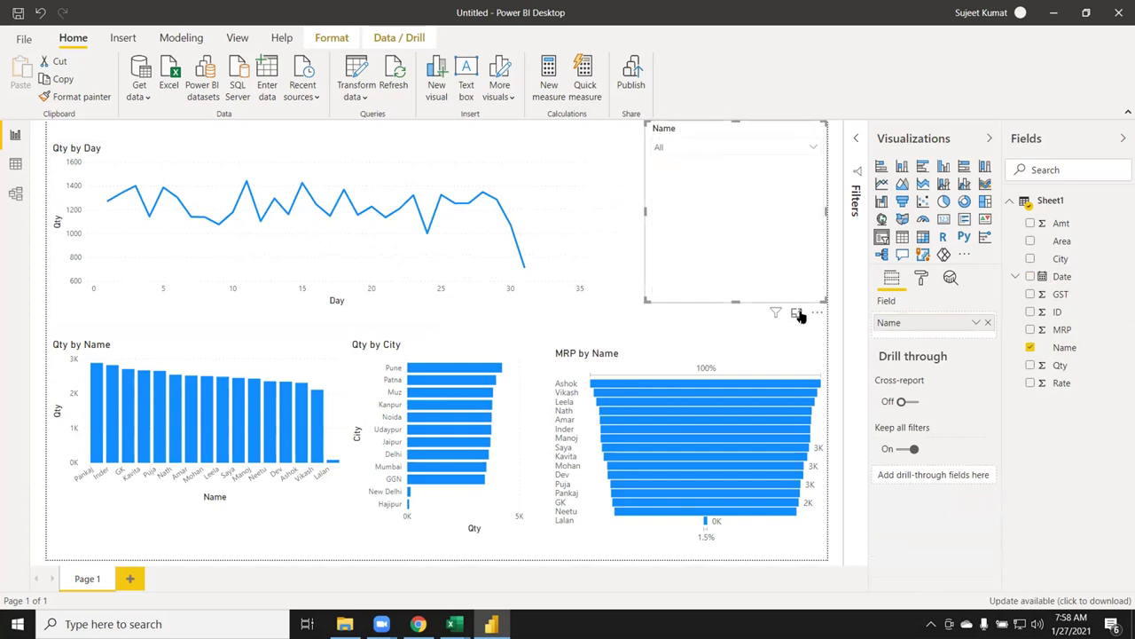
left_click_drag(825, 302, 825, 160)
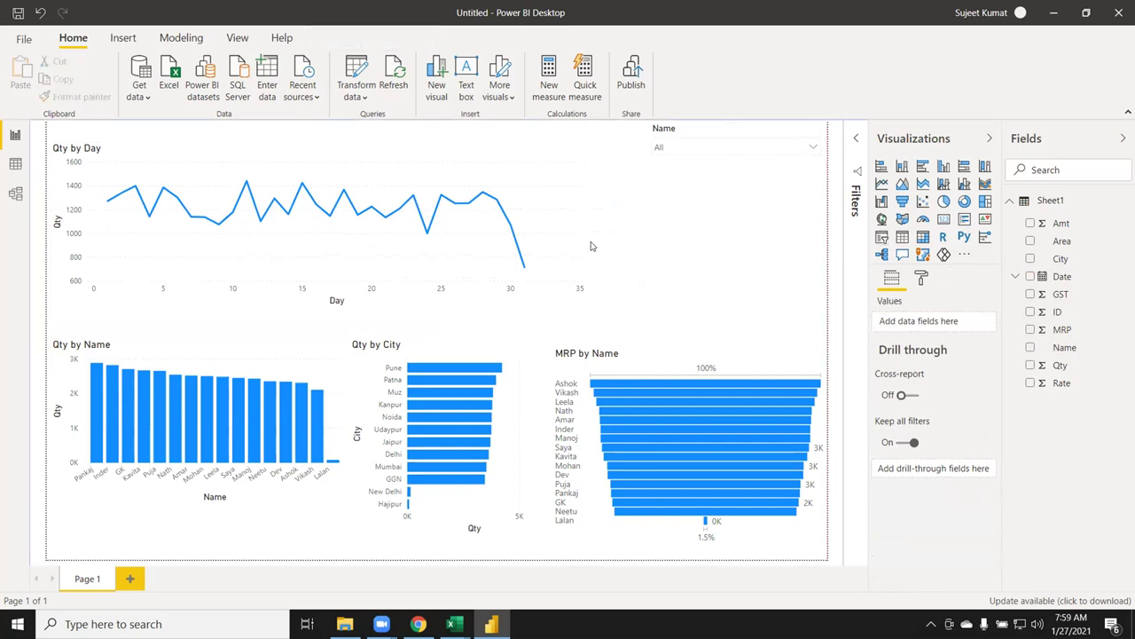
Widen the Qty by Day chart across the page and drop its top edge below the slicer
left_click(532, 257)
left_click_drag(582, 308, 809, 319)
left_click_drag(437, 143, 437, 165)
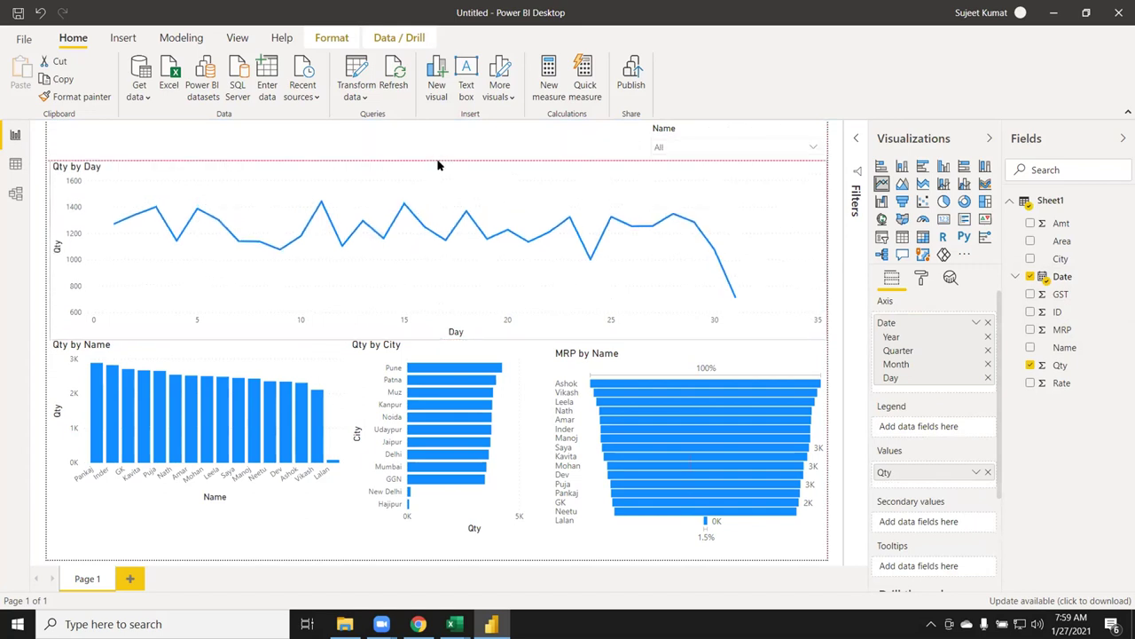
left_click(466, 142)
Test the Name slicer by filtering to Amar, then clear it back to All
left_click(811, 150)
left_click(675, 163)
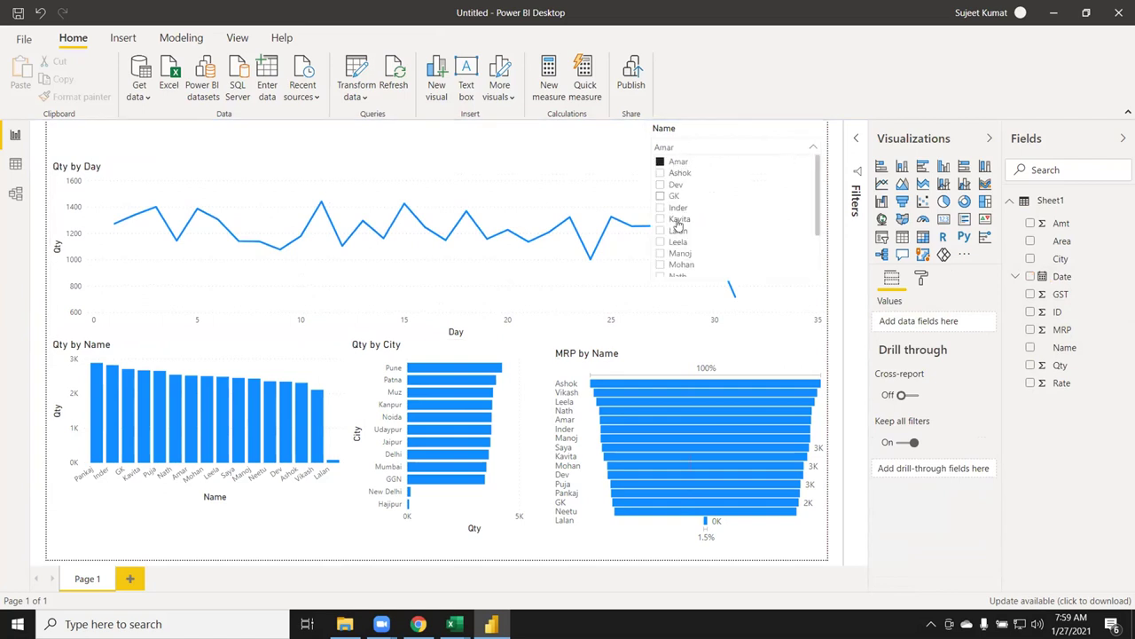
left_click(573, 150)
left_click(813, 148)
left_click(660, 163)
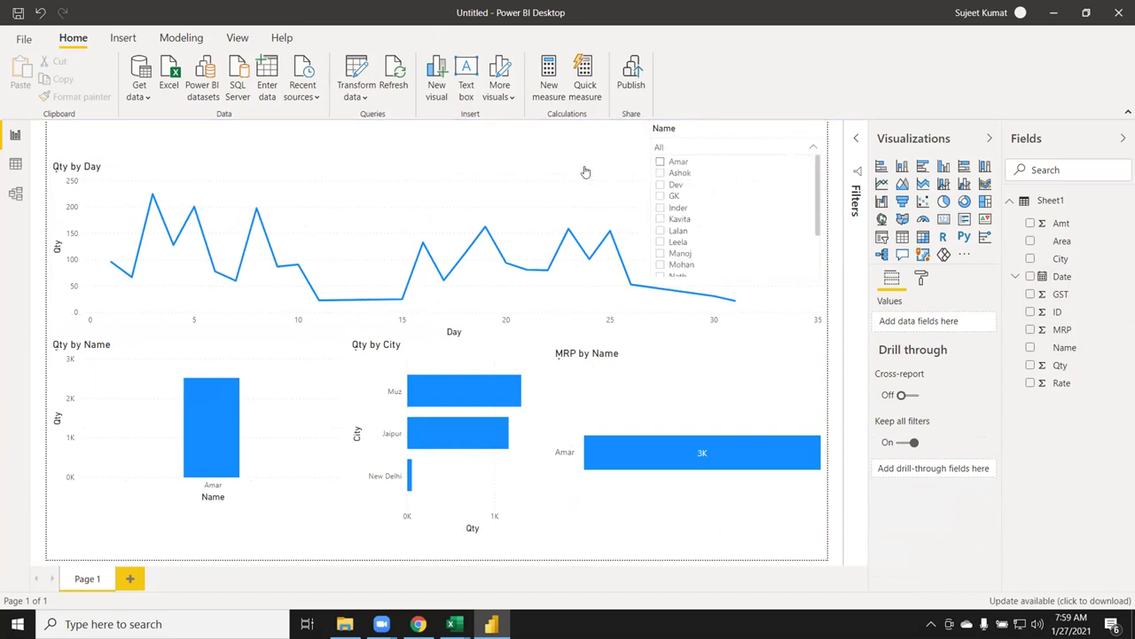
Export the report as a PDF from the File menu's Export options
left_click(22, 42)
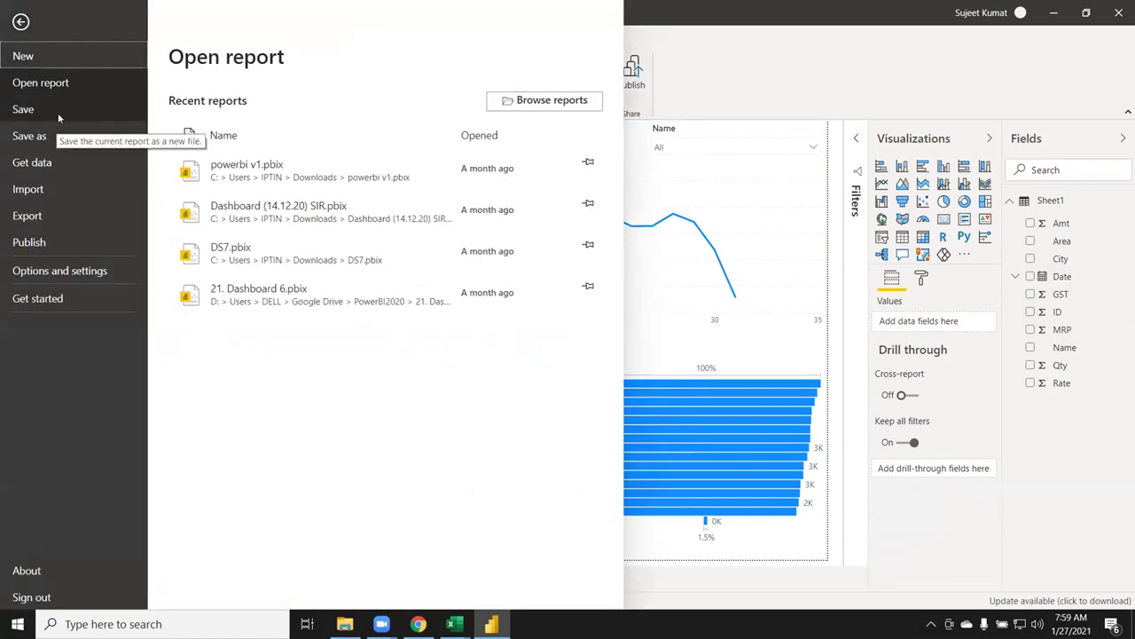
left_click(44, 217)
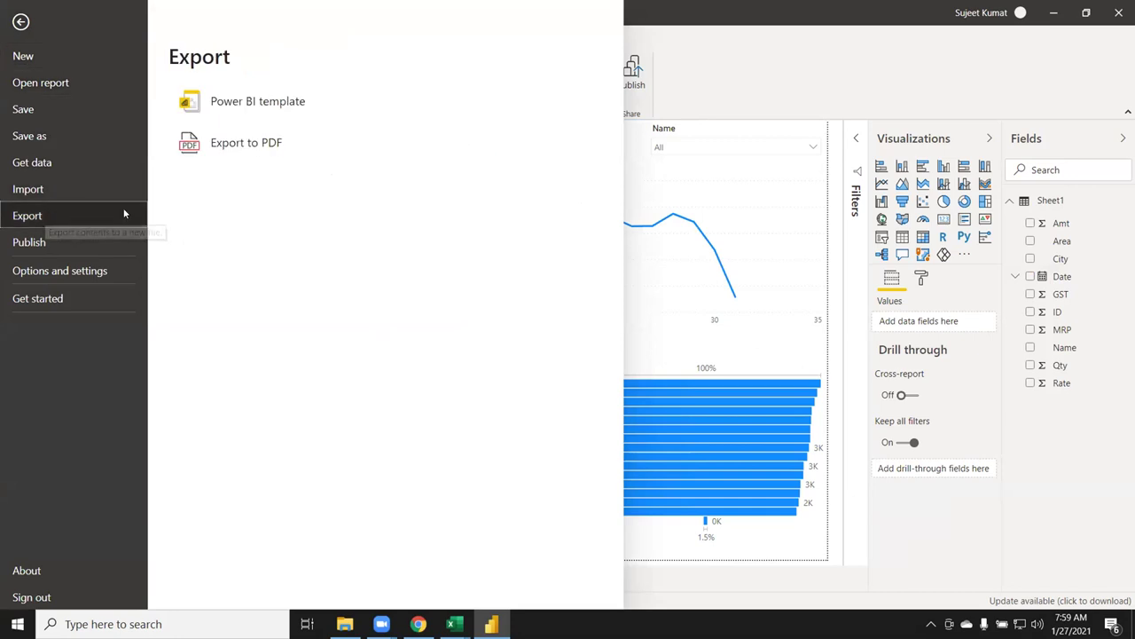
left_click(245, 146)
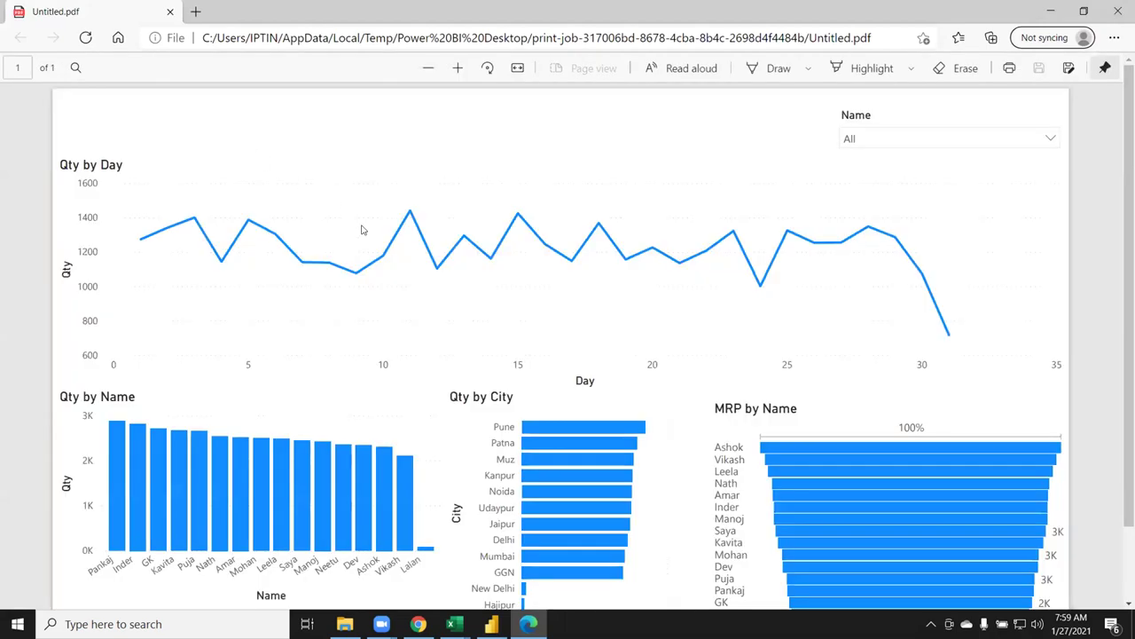
Scroll through the exported PDF in Edge, then close it to return to Power BI Desktop
scroll(361, 229, "down", 1)
scroll(361, 230, "up", 1)
left_click(1117, 11)
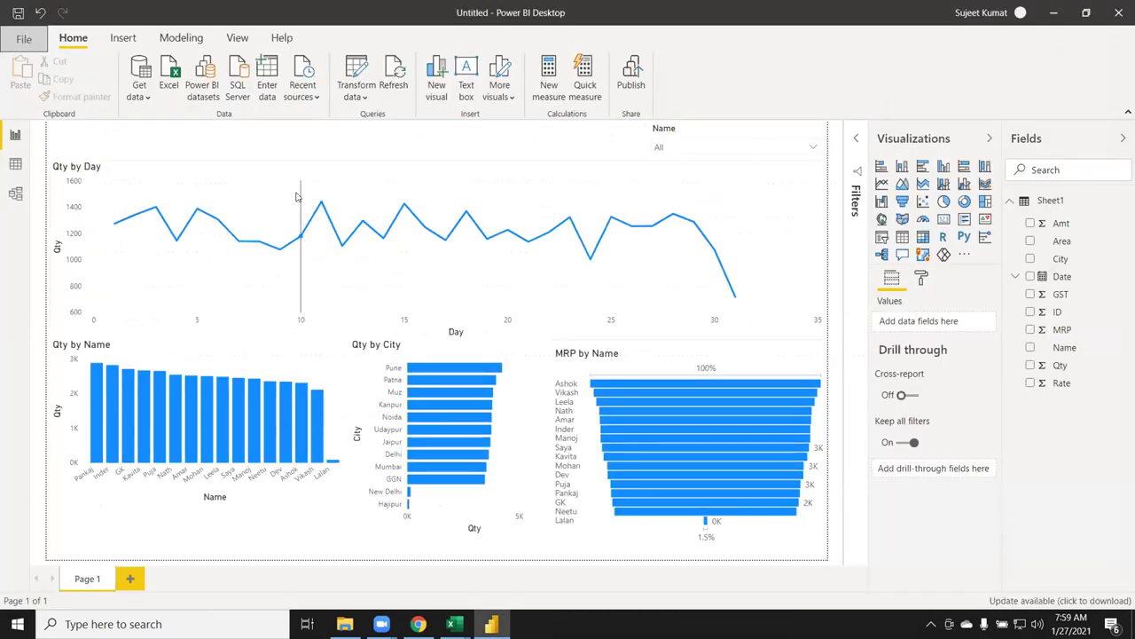
Start publishing, accept the save prompt, and enter Report-1 as the file name in Downloads
left_click(21, 40)
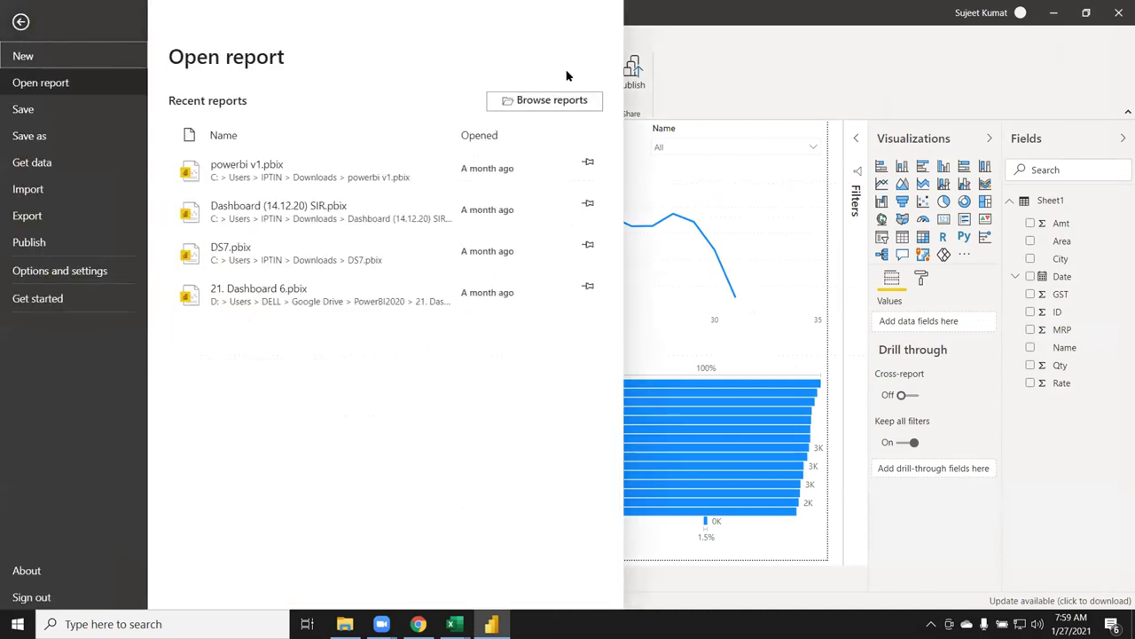
left_click(848, 95)
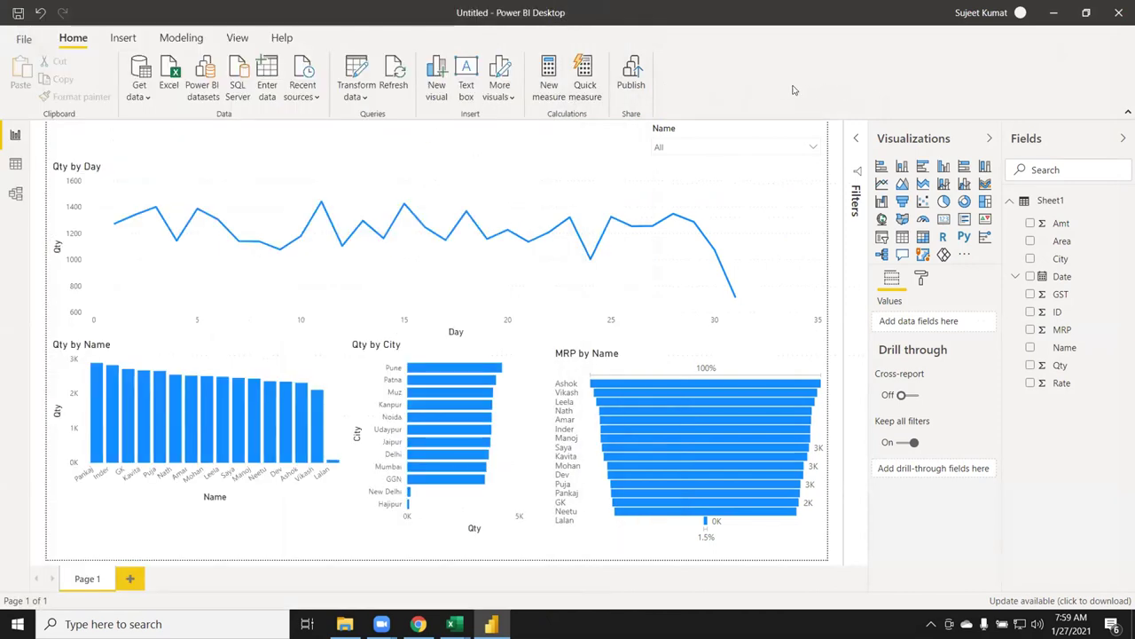
left_click(636, 71)
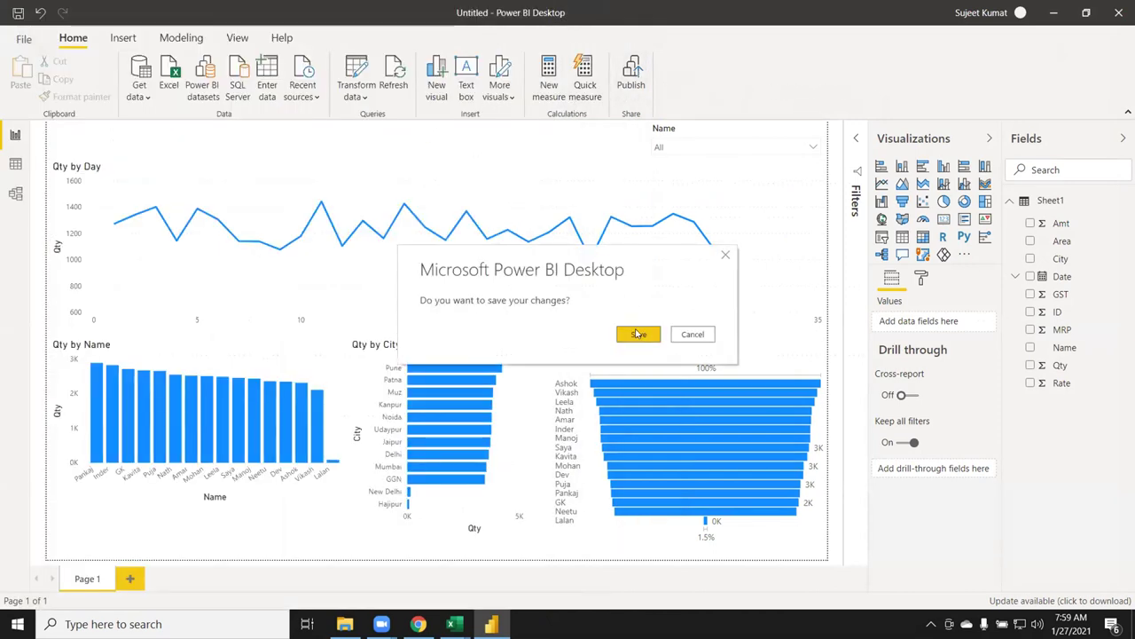
left_click(637, 335)
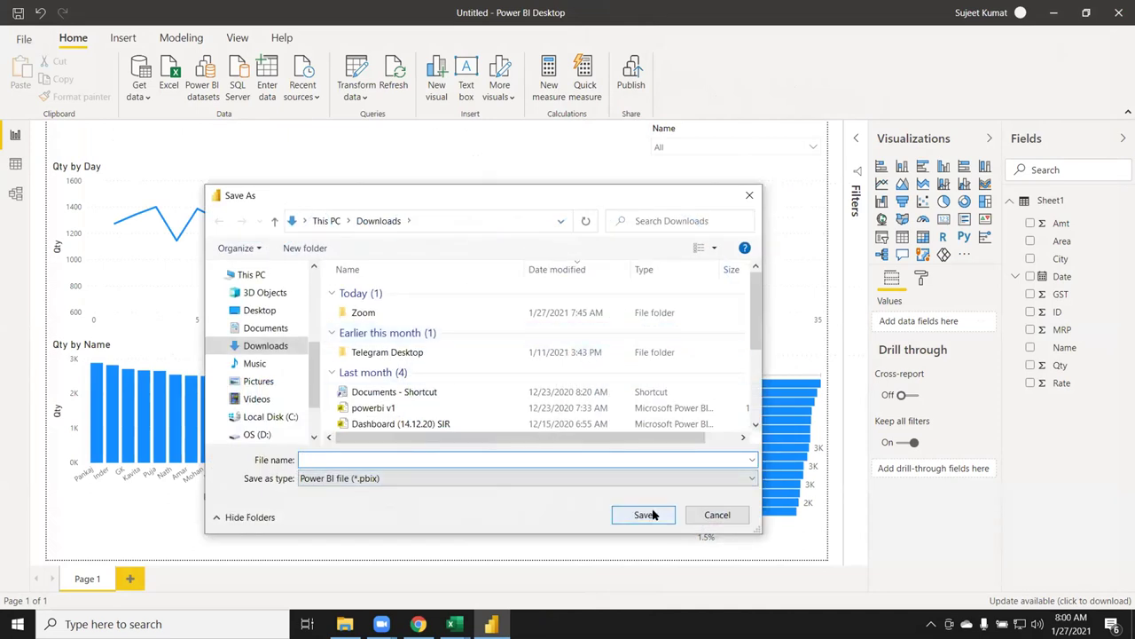
type("RE")
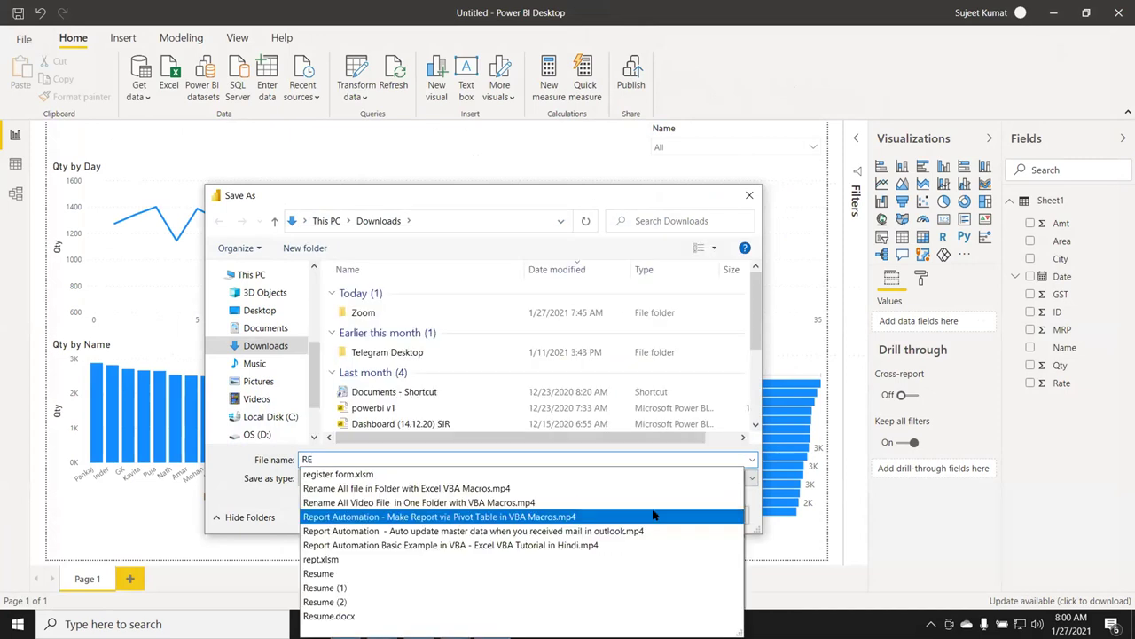
key("BackSpace")
type("epo")
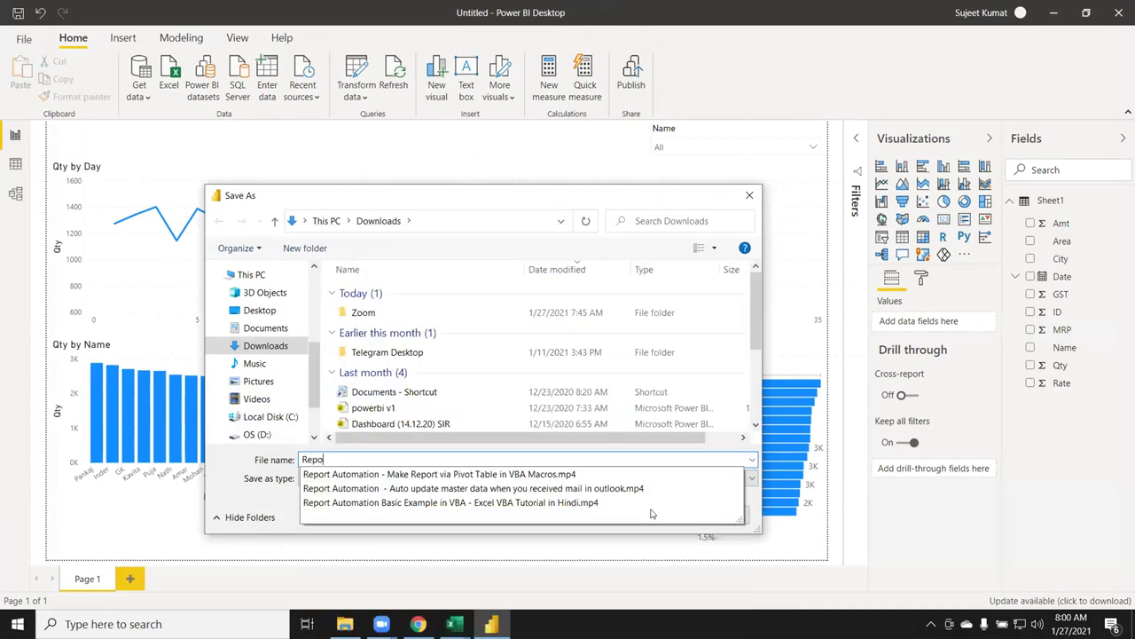
type("rt-1")
Save Report-1, publish it to My workspace, and dismiss the success message
left_click(648, 514)
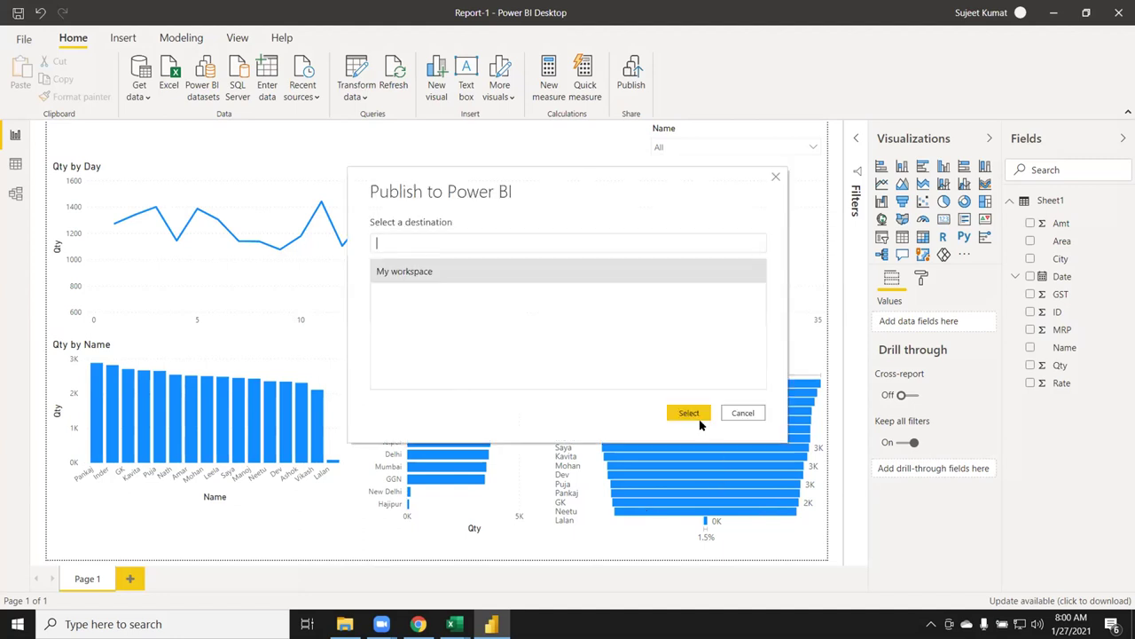
left_click(699, 420)
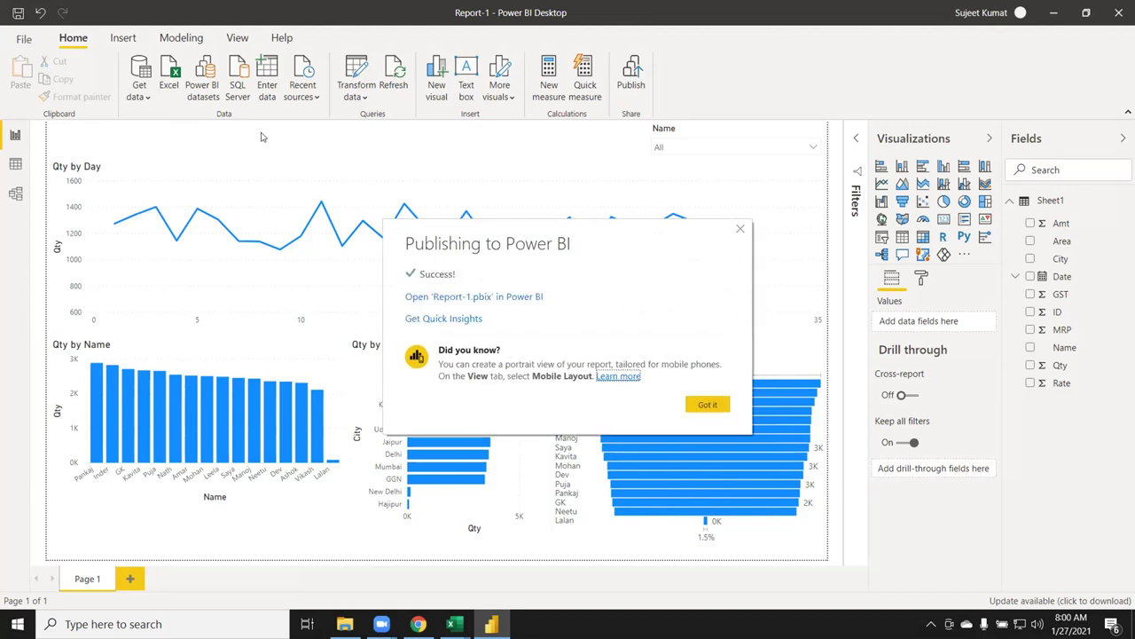
left_click(706, 405)
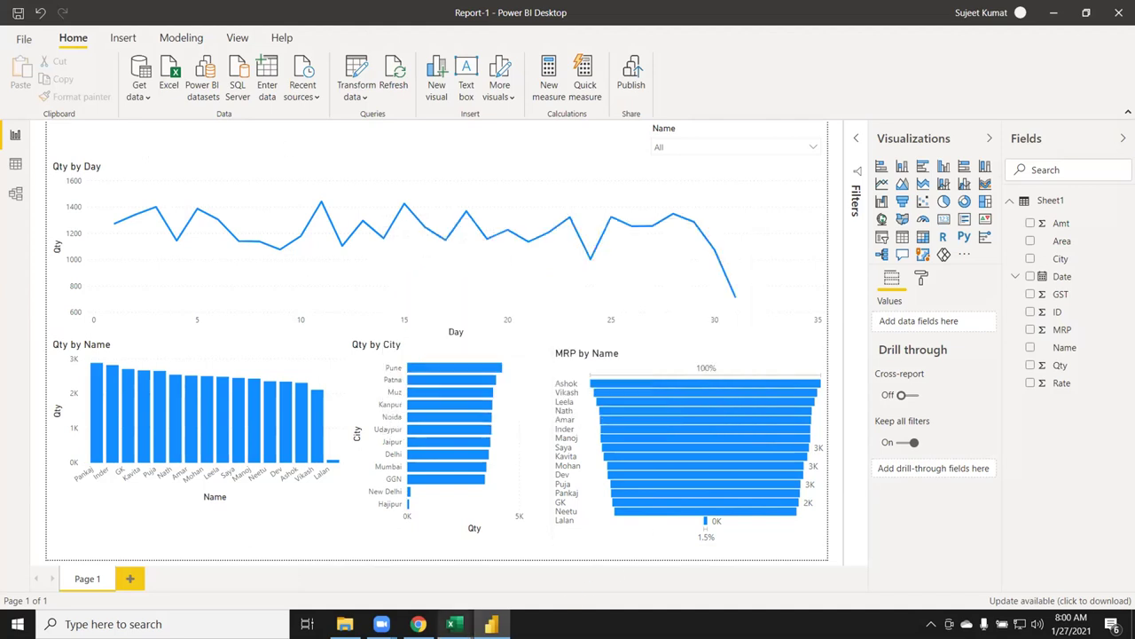
In Chrome, sign in to Power BI with the work account and its password
left_click(417, 623)
scroll(981, 260, "up", 1)
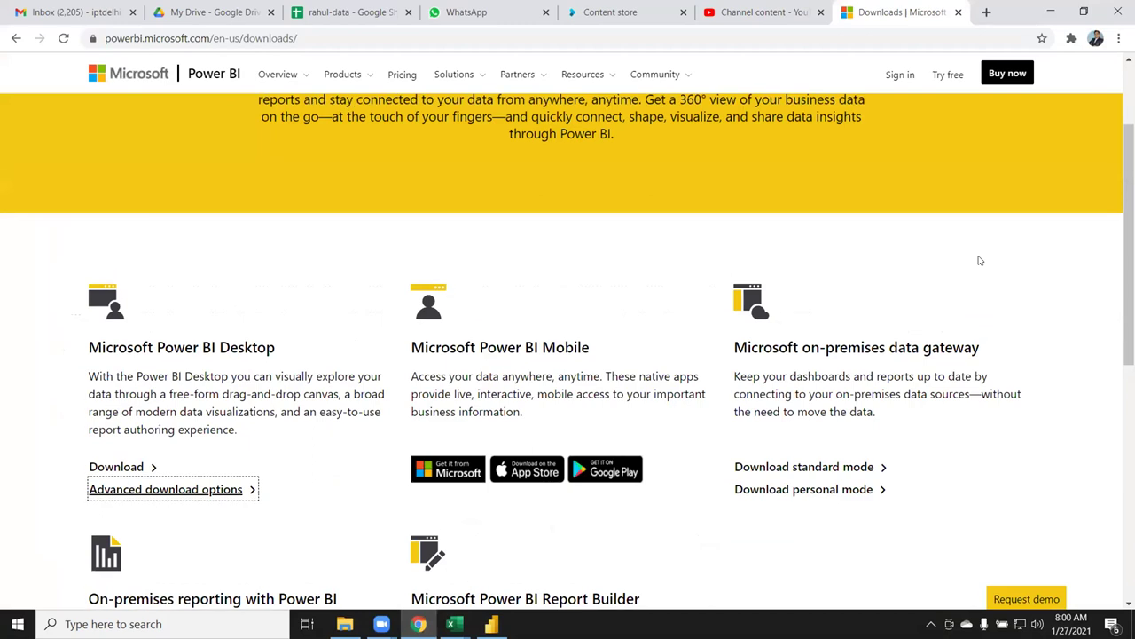
scroll(980, 259, "up", 2)
left_click(911, 80)
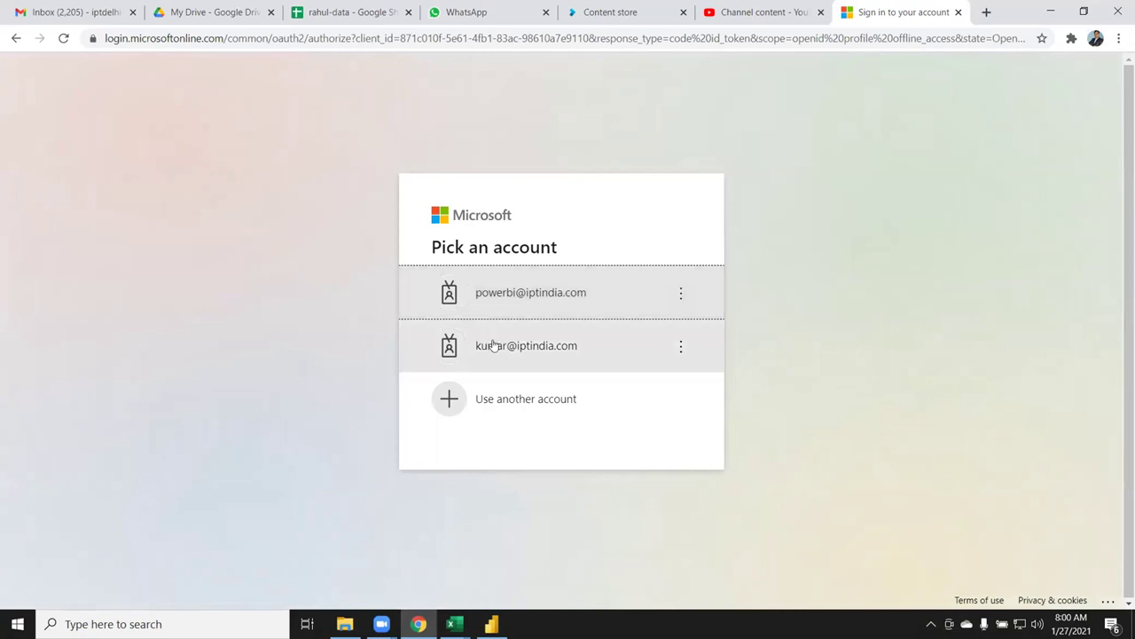
left_click(500, 345)
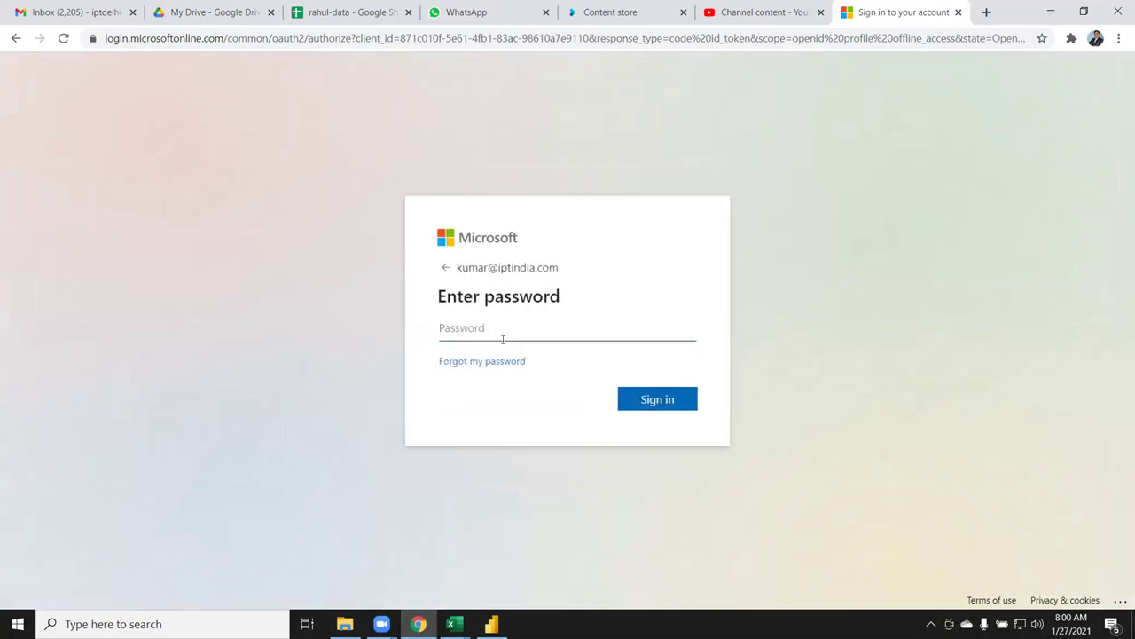
type("a")
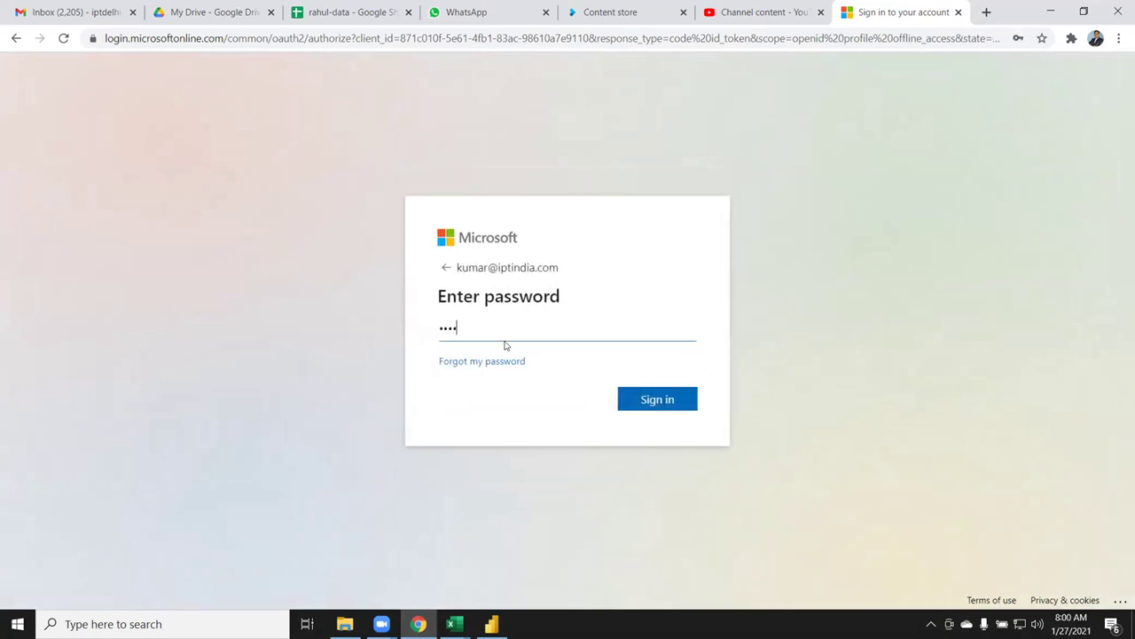
key("BackSpace")
key("BackSpace")
key("BackSpace")
type("a")
left_click(682, 401)
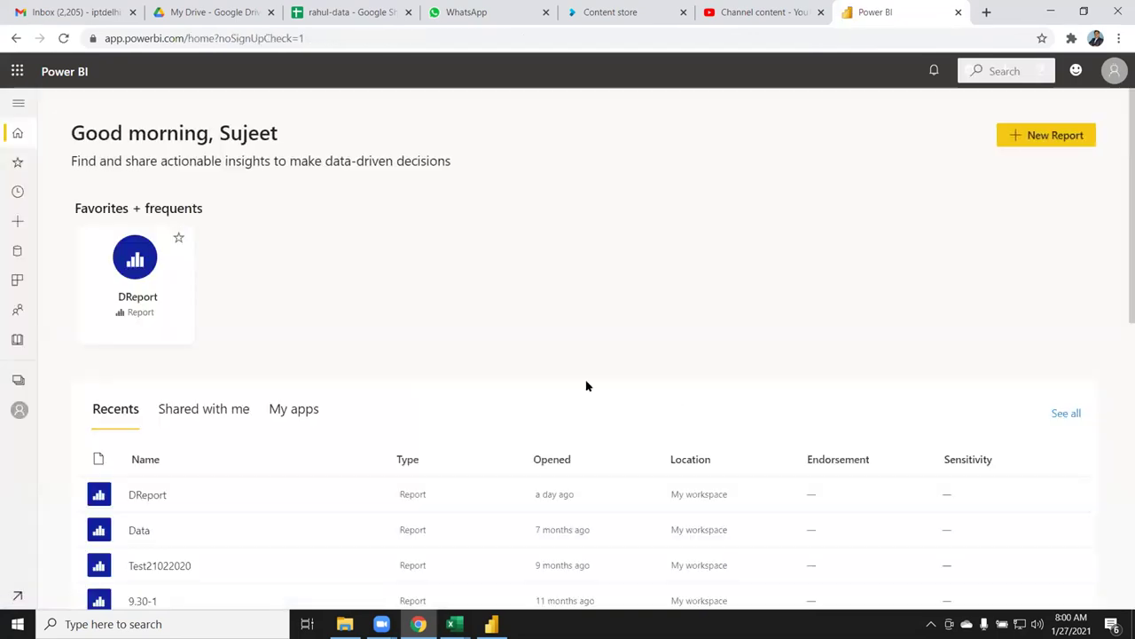
Dismiss the 'Your dataset is ready' notice, browse the home page, then return to Power BI Desktop
scroll(293, 352, "down", 3)
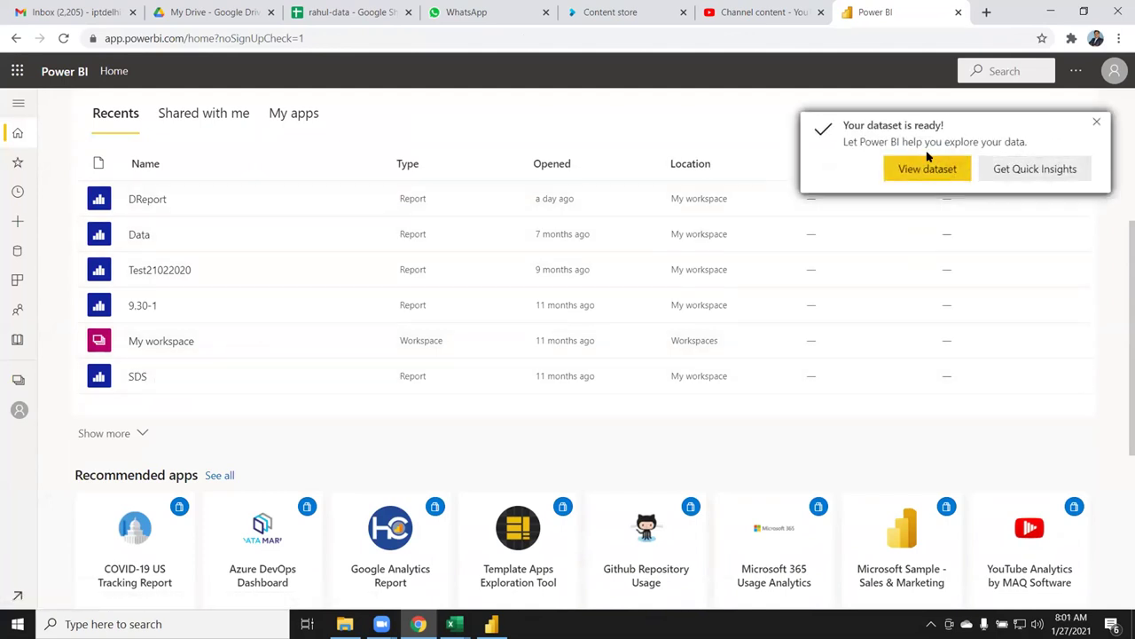
left_click(1094, 126)
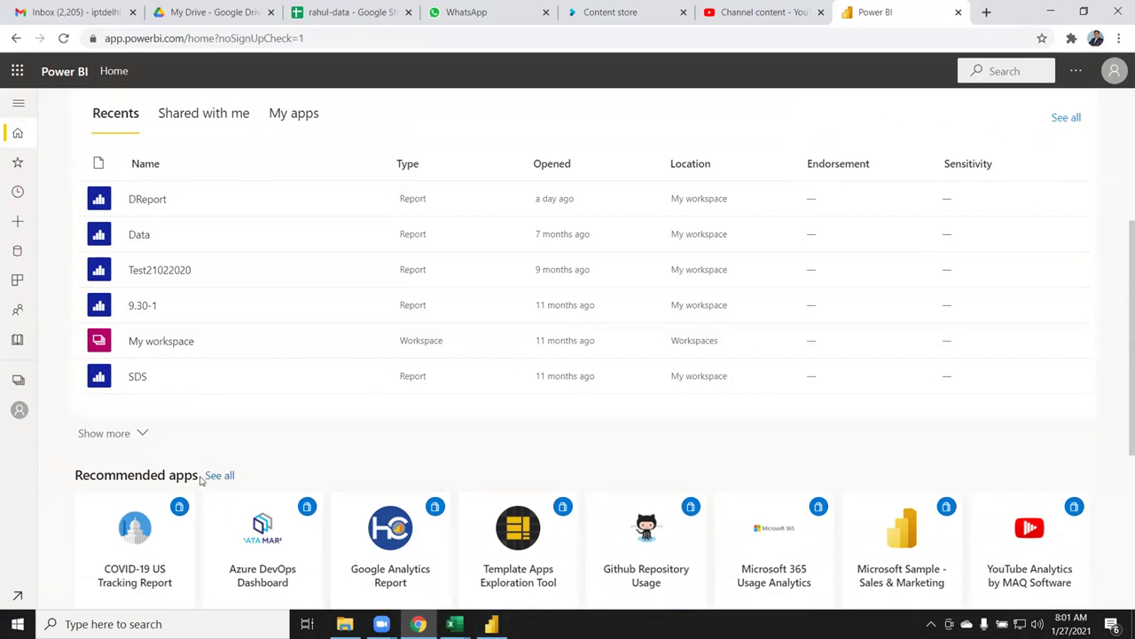
scroll(137, 434, "up", 1)
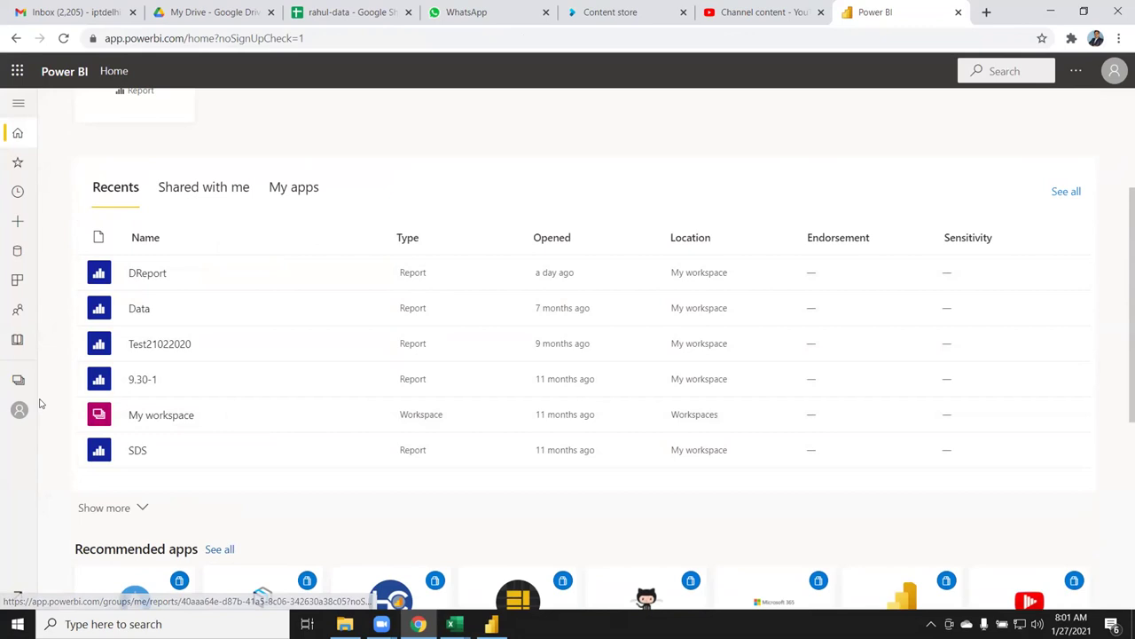
scroll(170, 385, "up", 3)
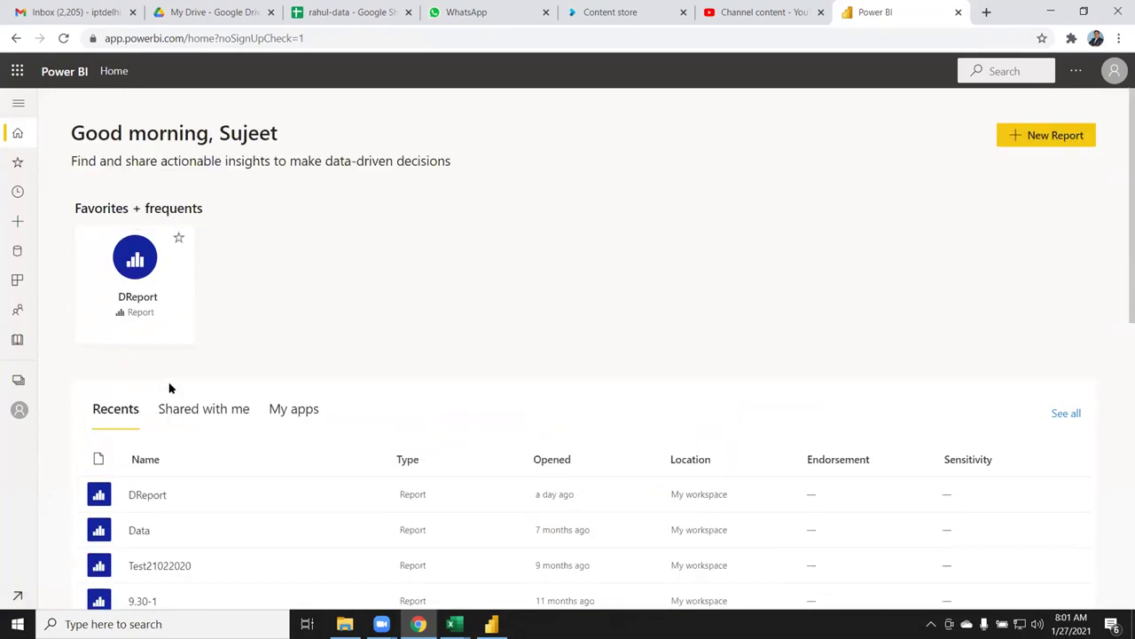
scroll(169, 388, "down", 3)
scroll(169, 388, "down", 3)
scroll(170, 387, "down", 3)
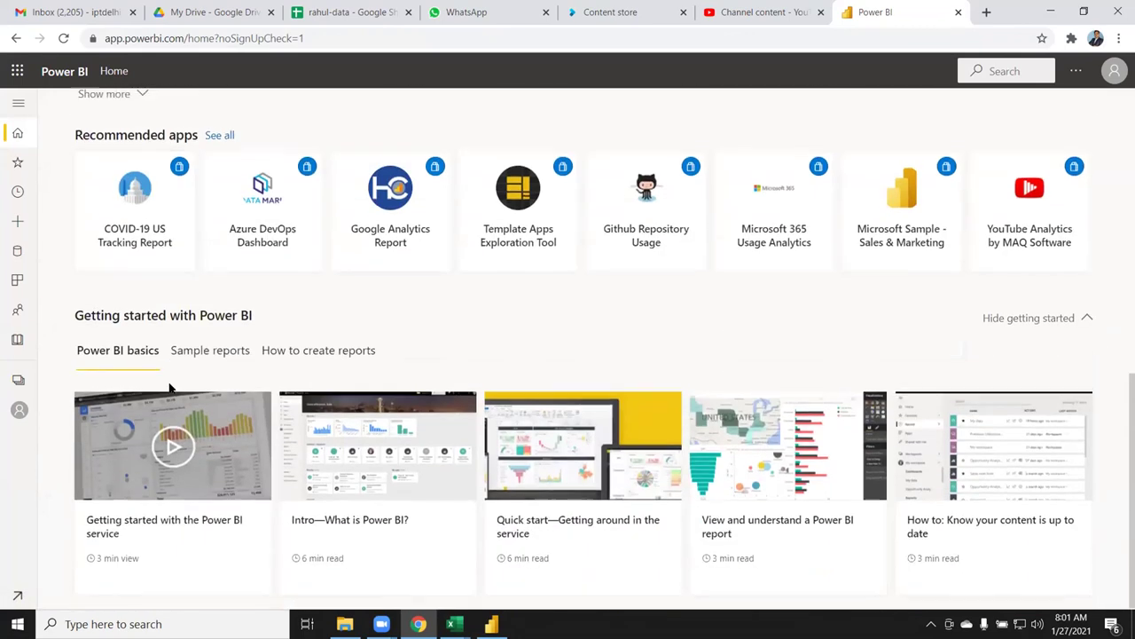
scroll(169, 388, "up", 5)
scroll(170, 387, "down", 2)
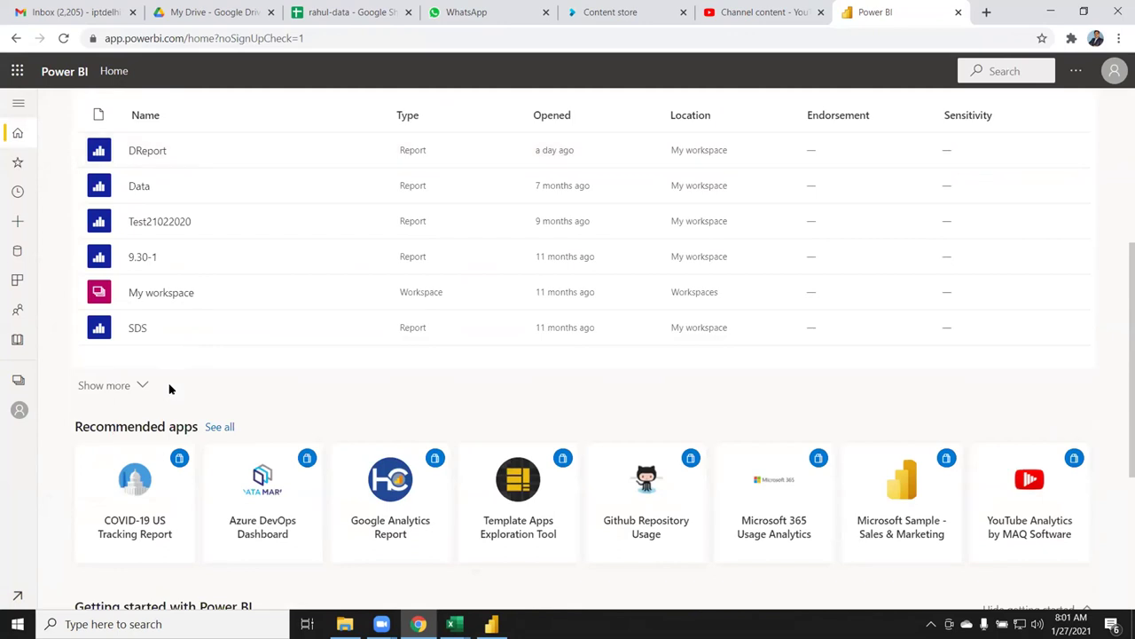
scroll(169, 388, "up", 2)
scroll(200, 411, "up", 3)
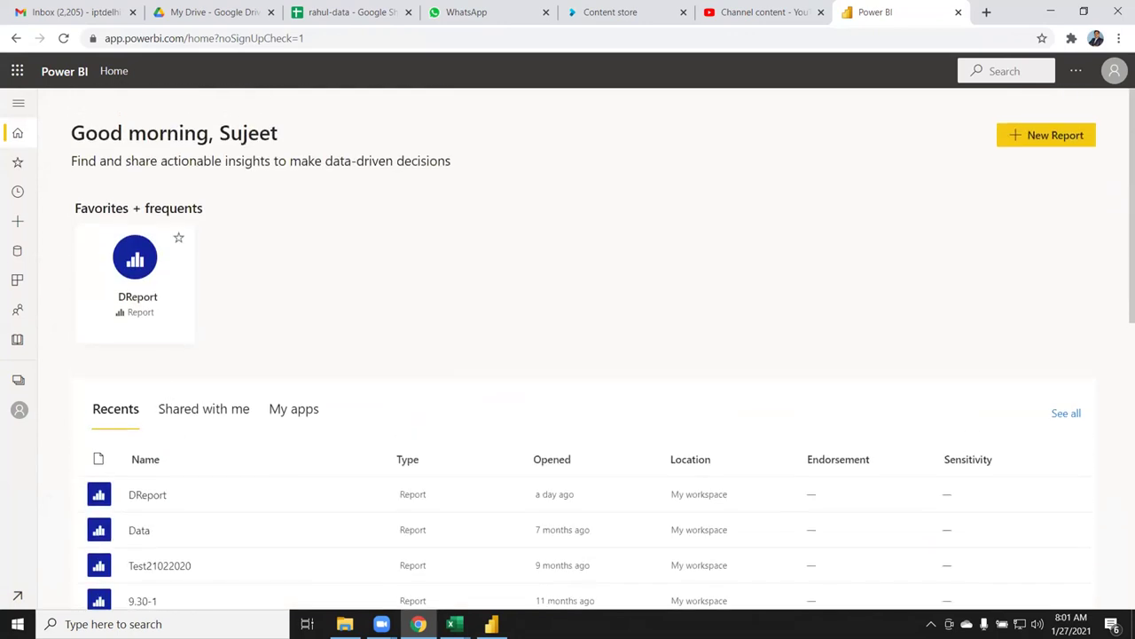
key("alt+Tab")
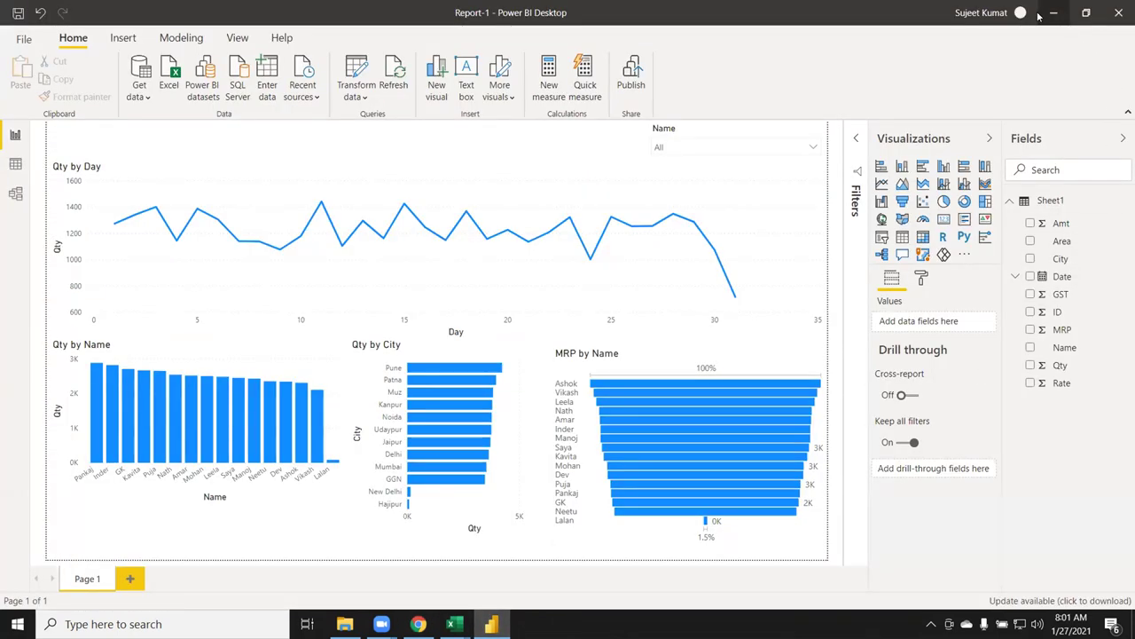
View the signed-in account flyout in Power BI Desktop, then bring Chrome back to the front
left_click(1021, 14)
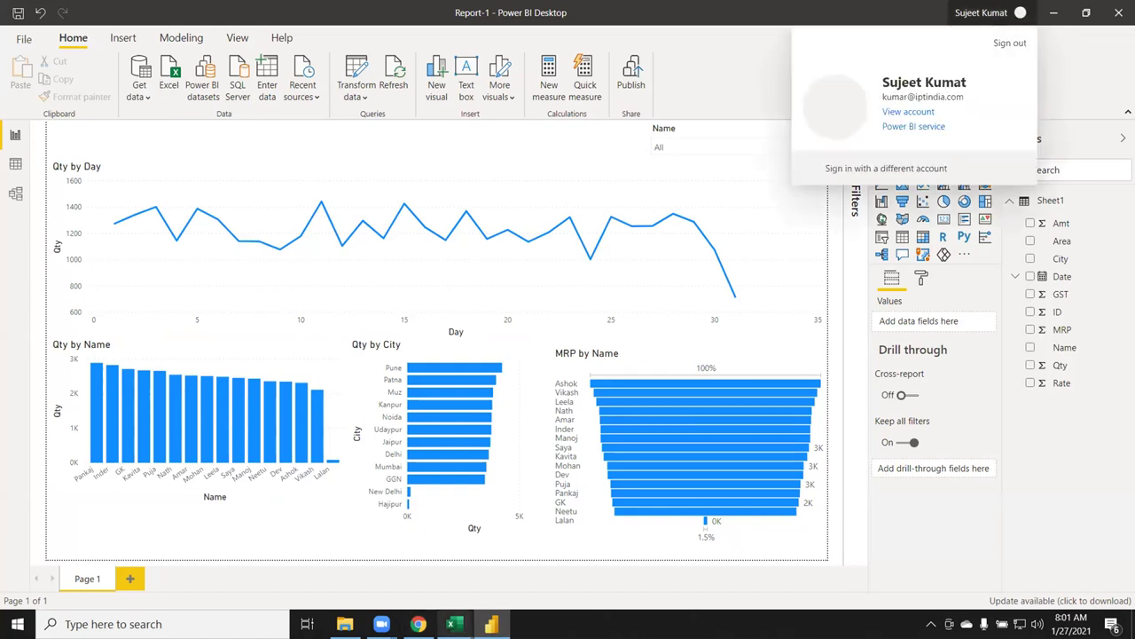
left_click(418, 624)
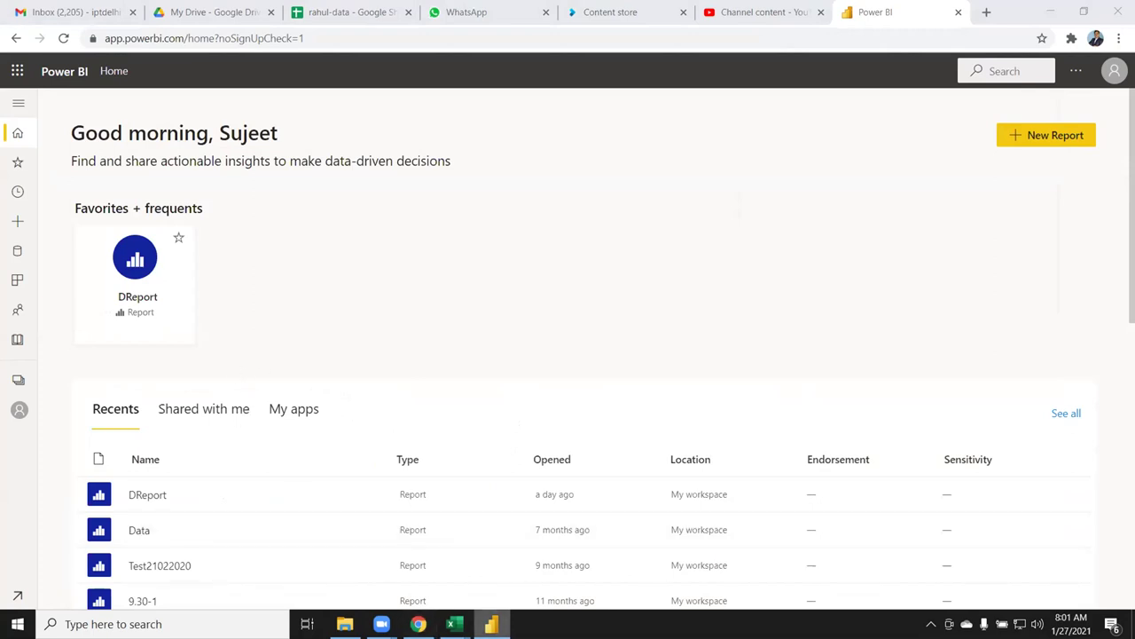
left_click(282, 388)
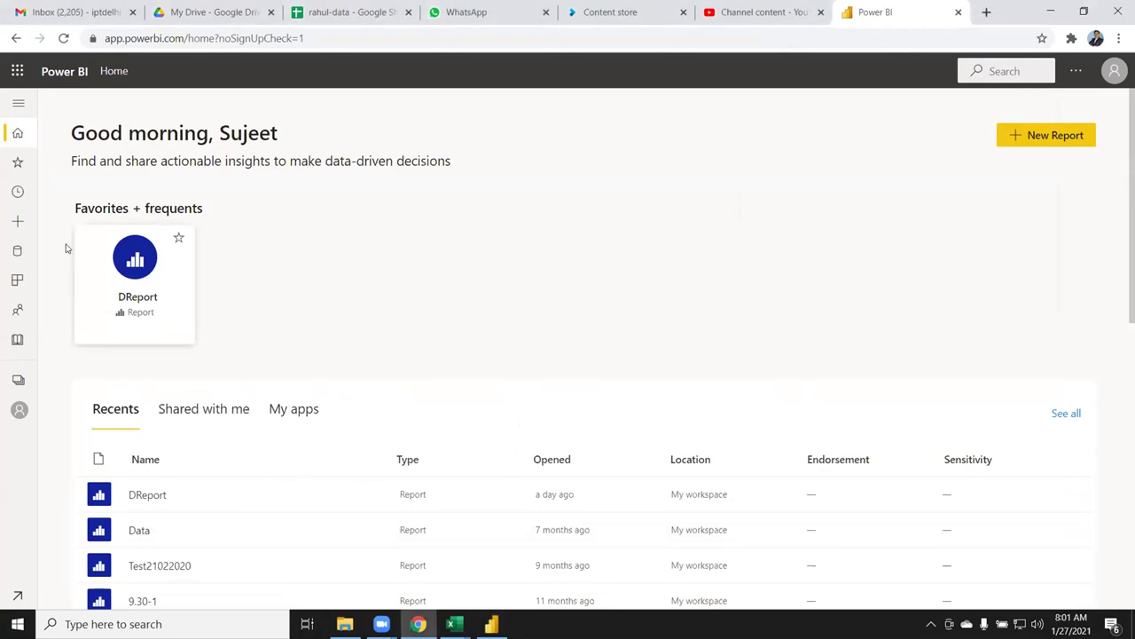
Open Report-1 from My workspace in the Power BI service, then switch back to Power BI Desktop
left_click(21, 137)
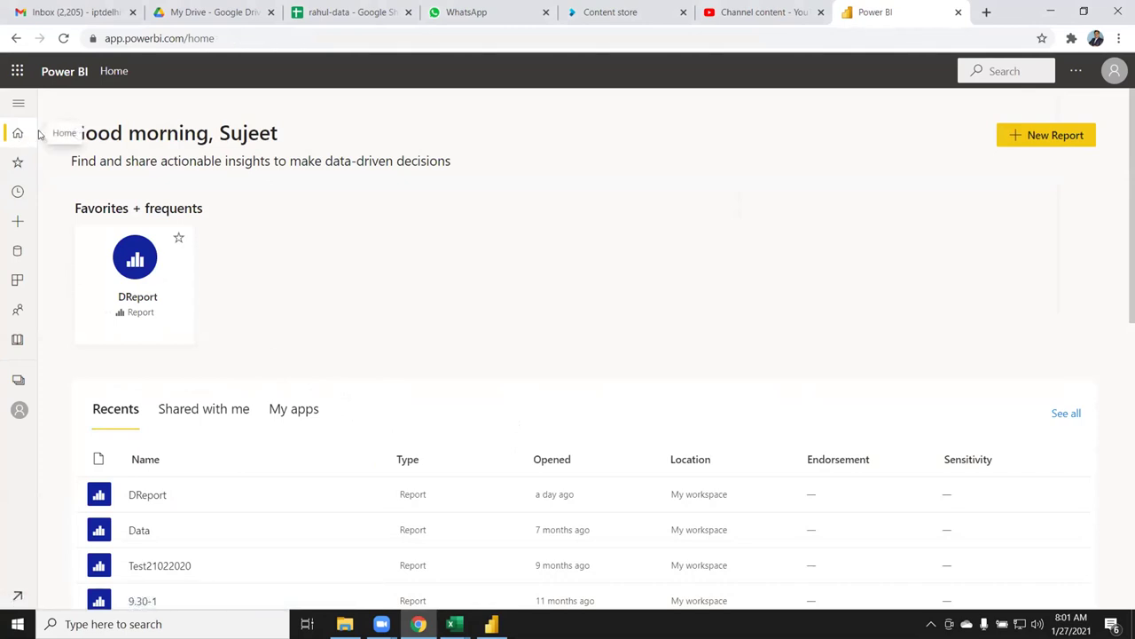
left_click(18, 102)
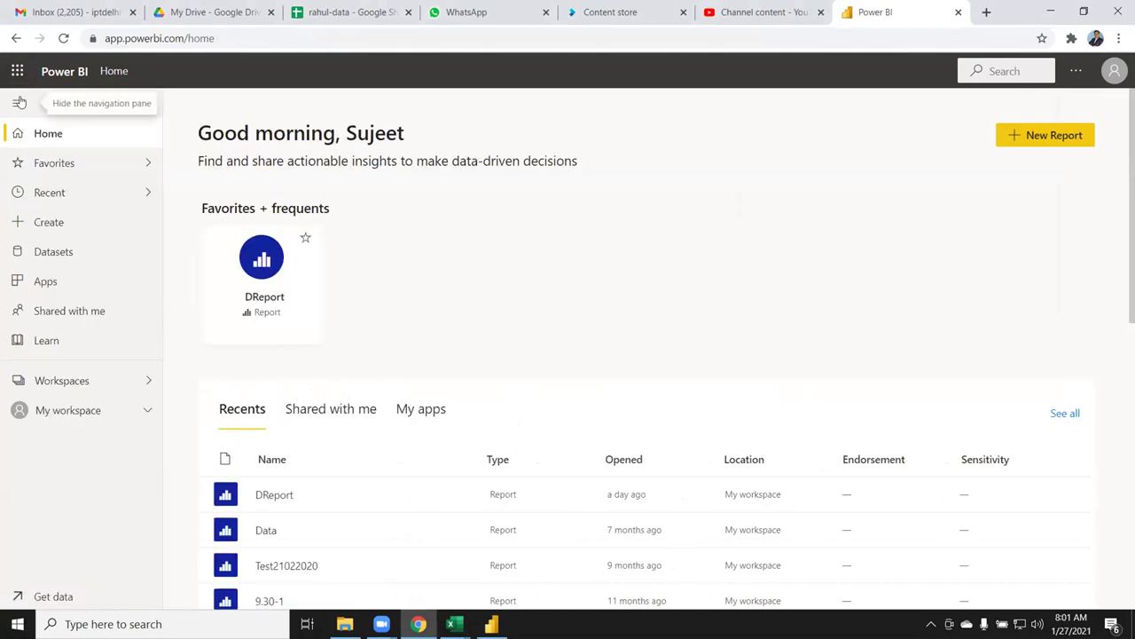
left_click(79, 410)
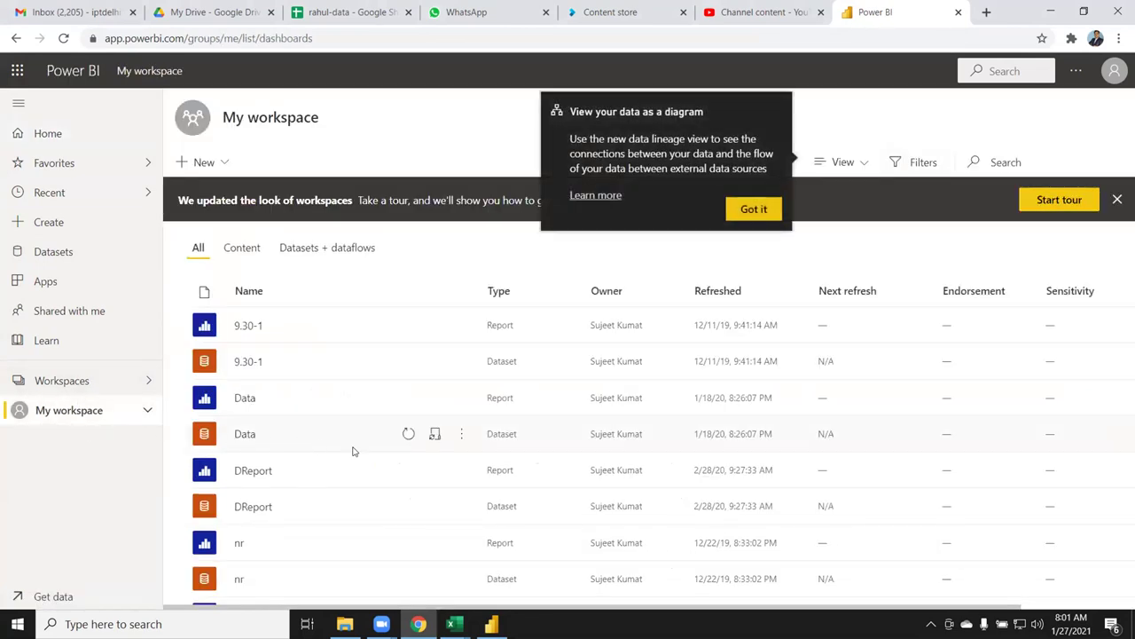
scroll(353, 452, "down", 3)
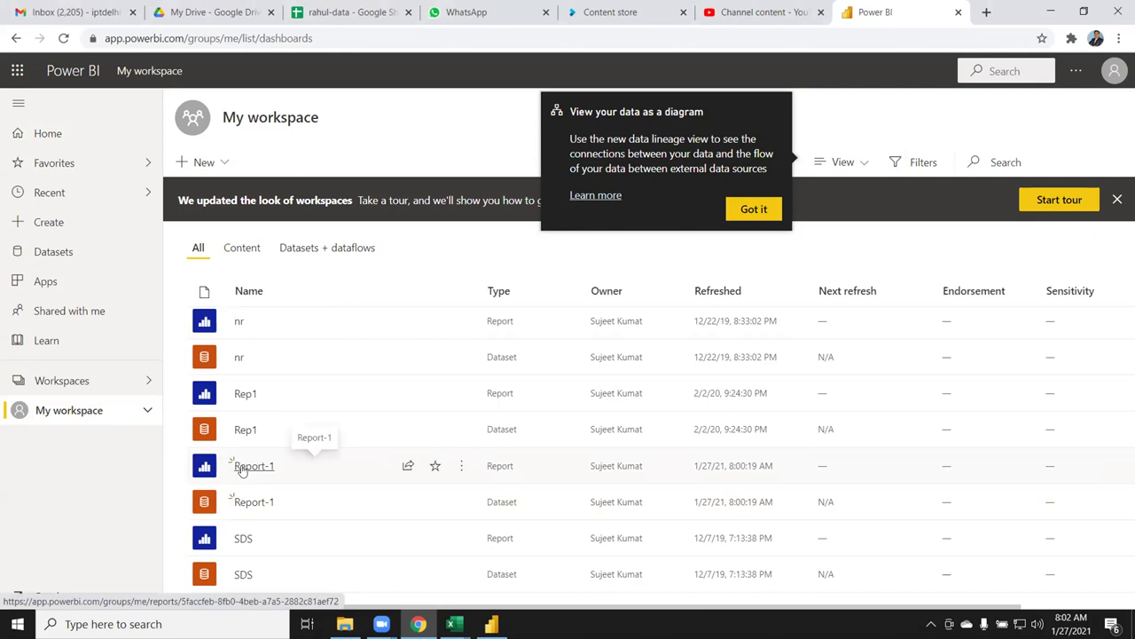
left_click(241, 468)
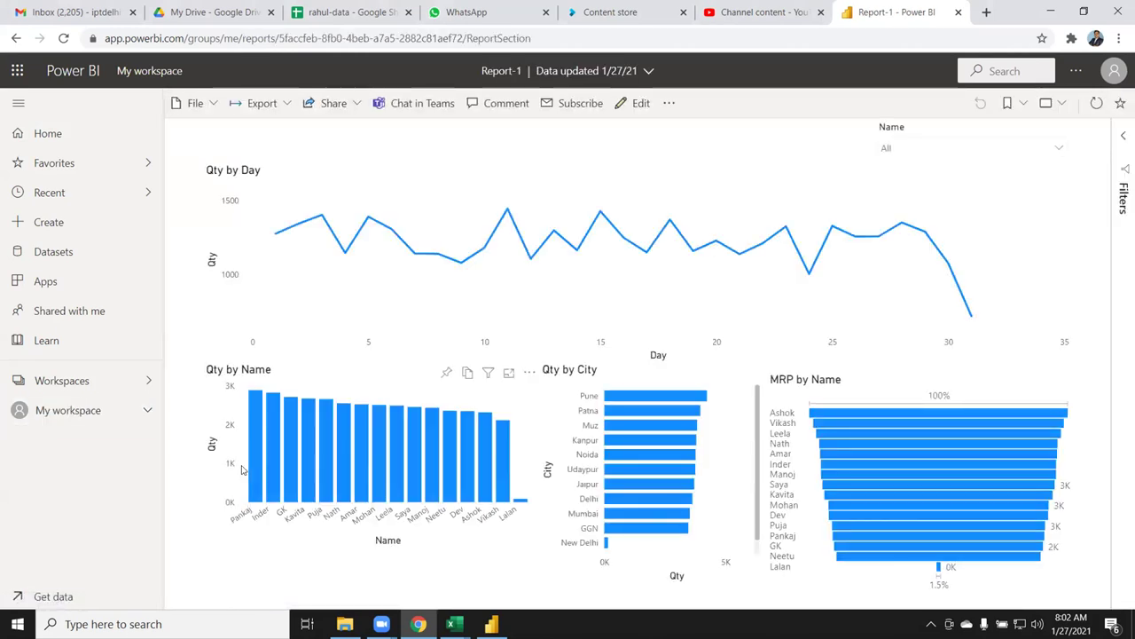
mouse_move(662, 269)
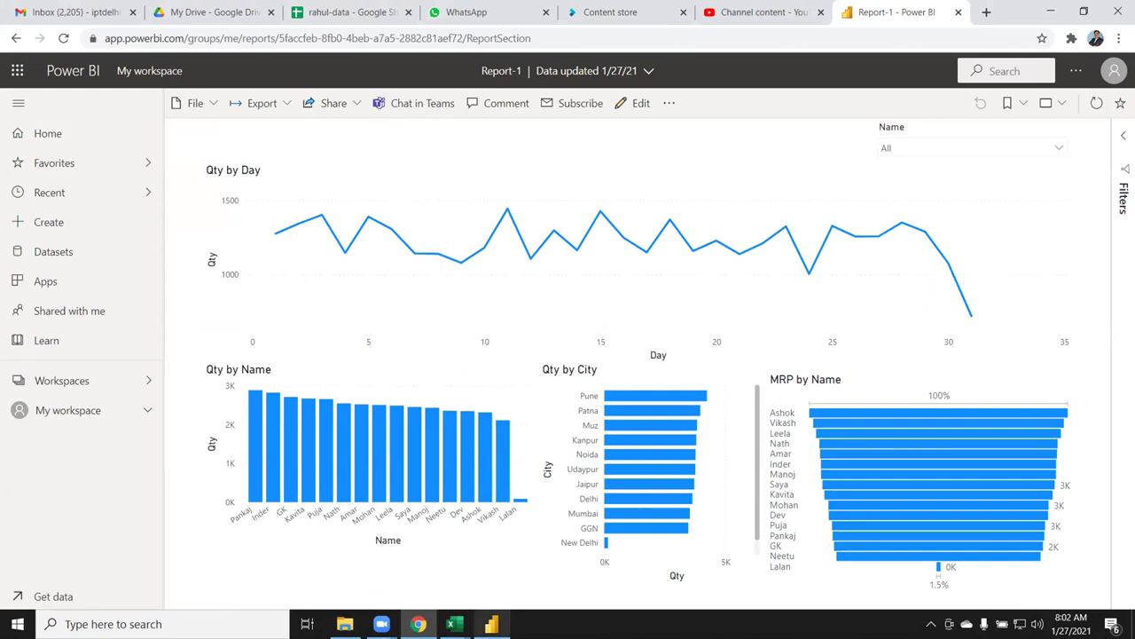
left_click(492, 623)
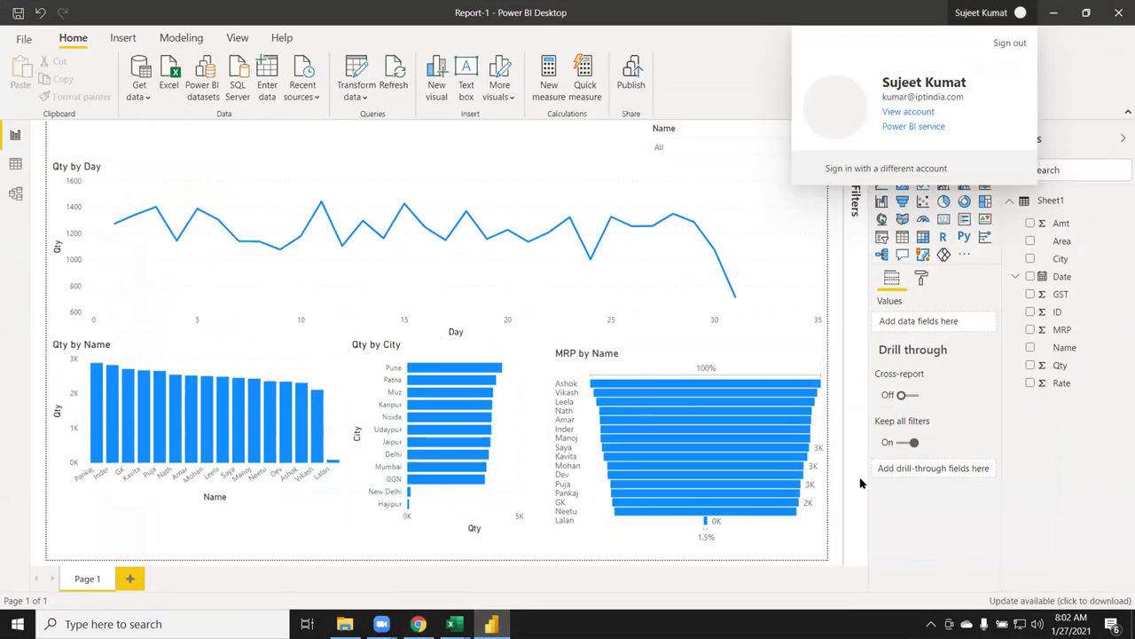
Insert a text box reading 'Sales Report - JAN 20' and stretch it wide and short
left_click(761, 571)
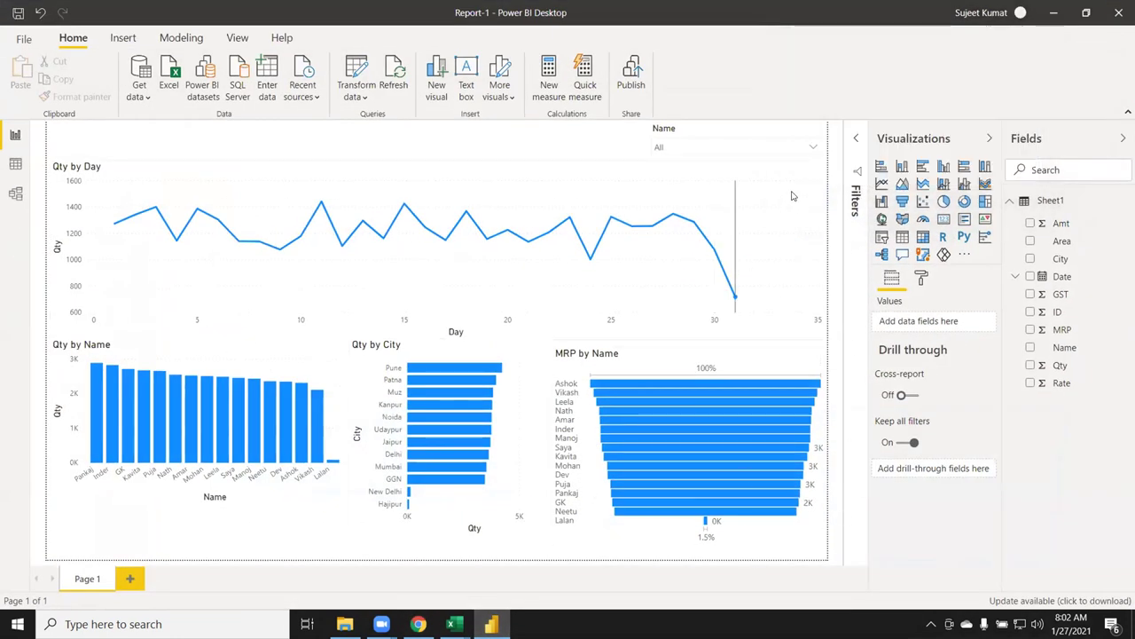
left_click(467, 89)
type("Sales Report - JAN20")
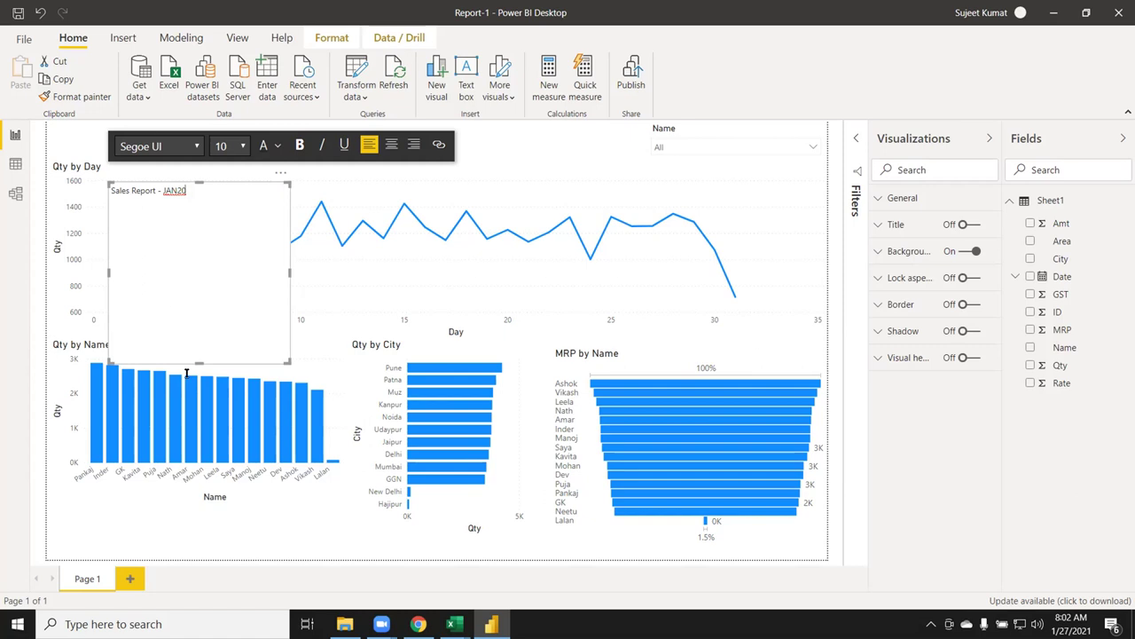
key("BackSpace")
key("BackSpace")
type("20")
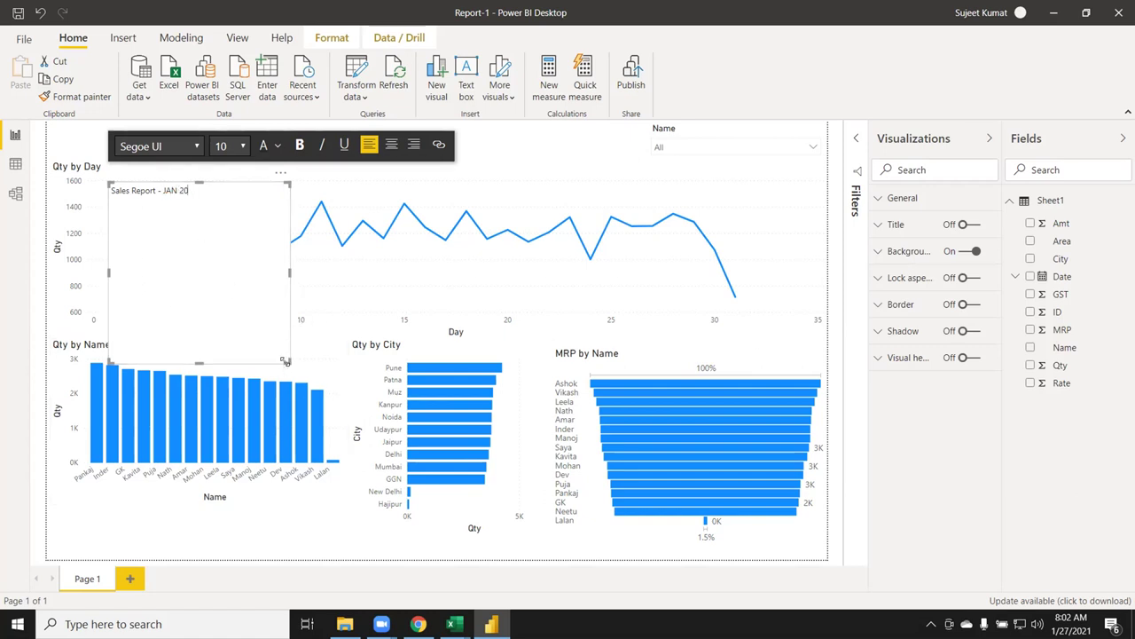
left_click_drag(286, 361, 483, 225)
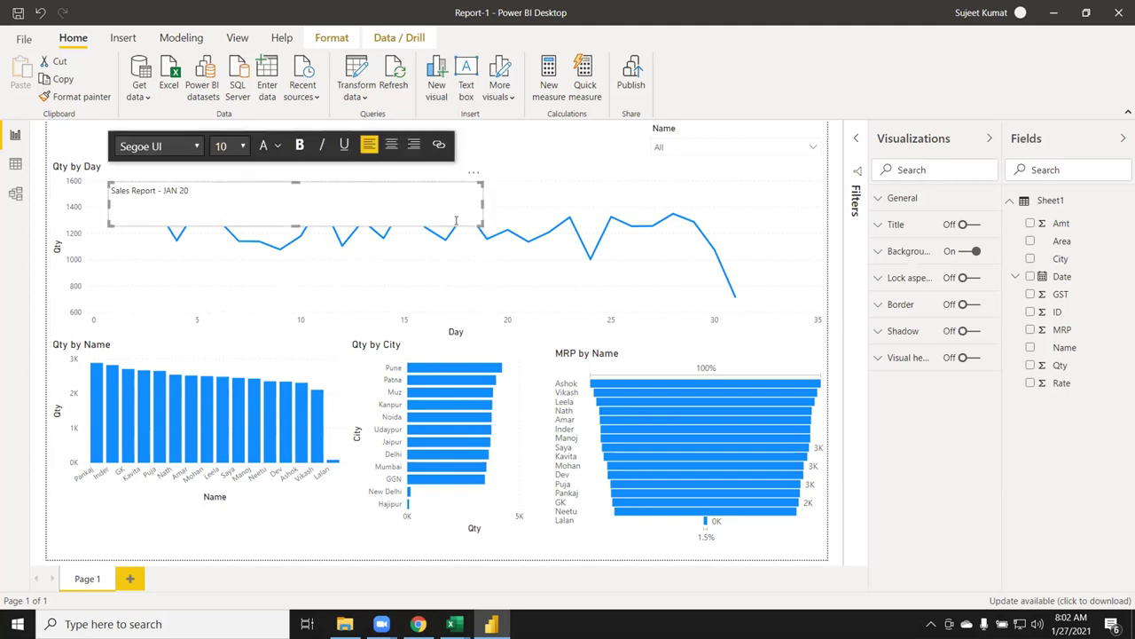
left_click(464, 169)
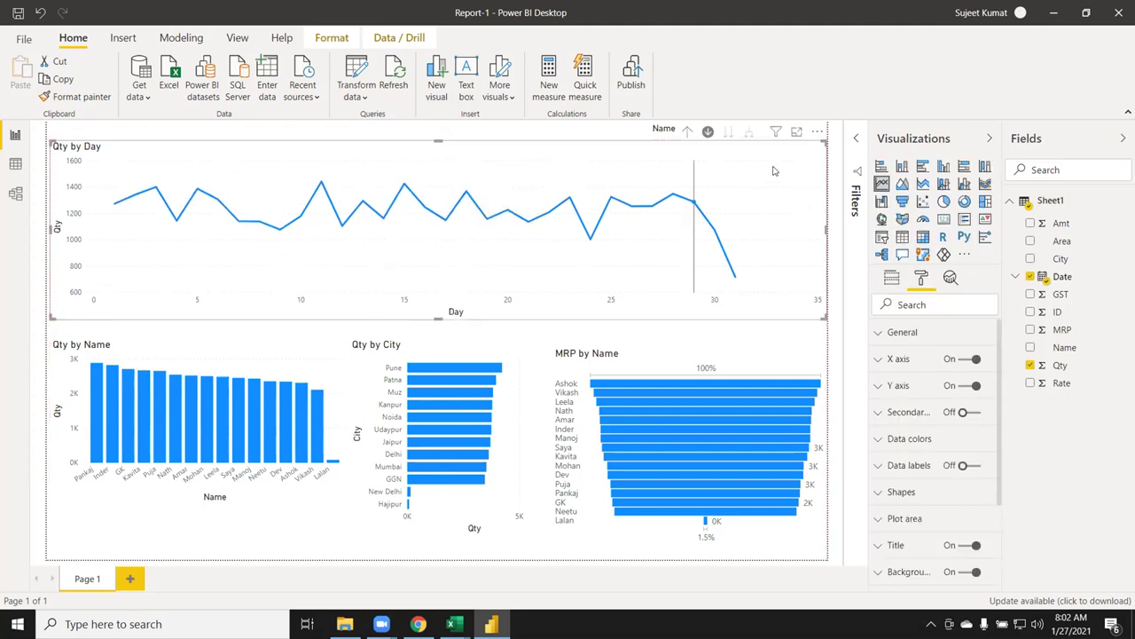
left_click(451, 138)
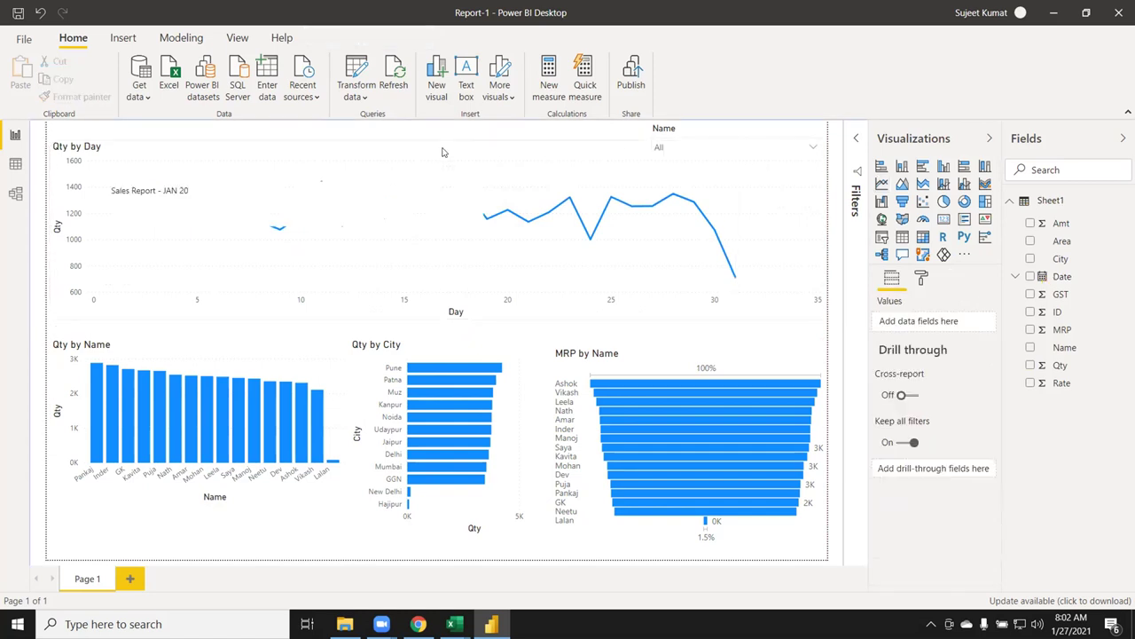
Shrink the Qty by Day chart and move the title text box to the top of the page
left_click(443, 153)
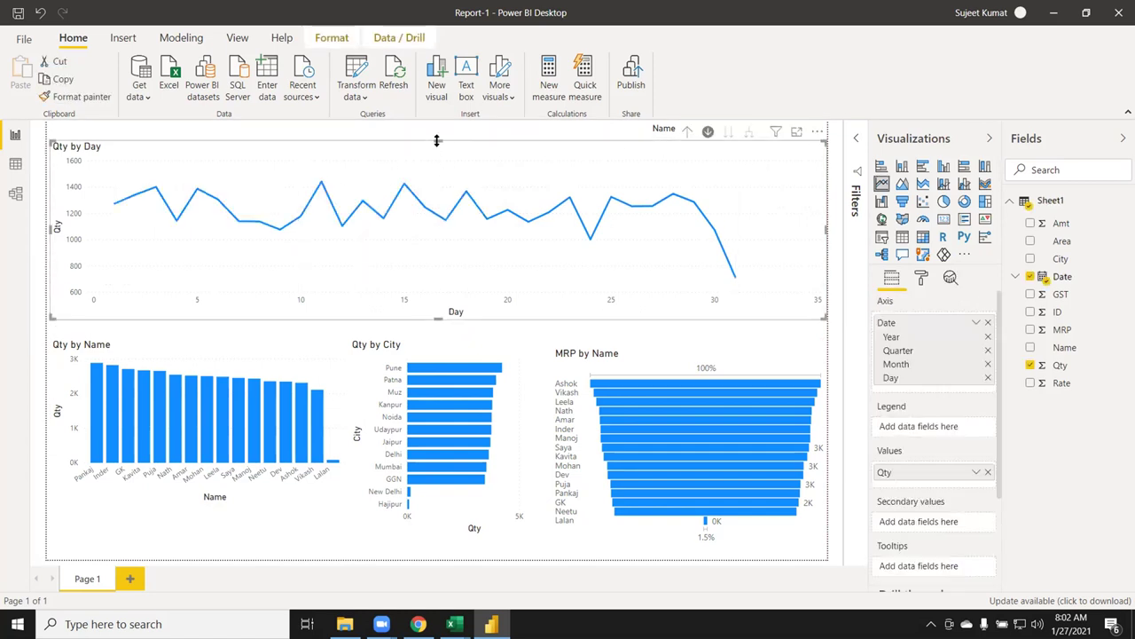
left_click_drag(437, 140, 437, 228)
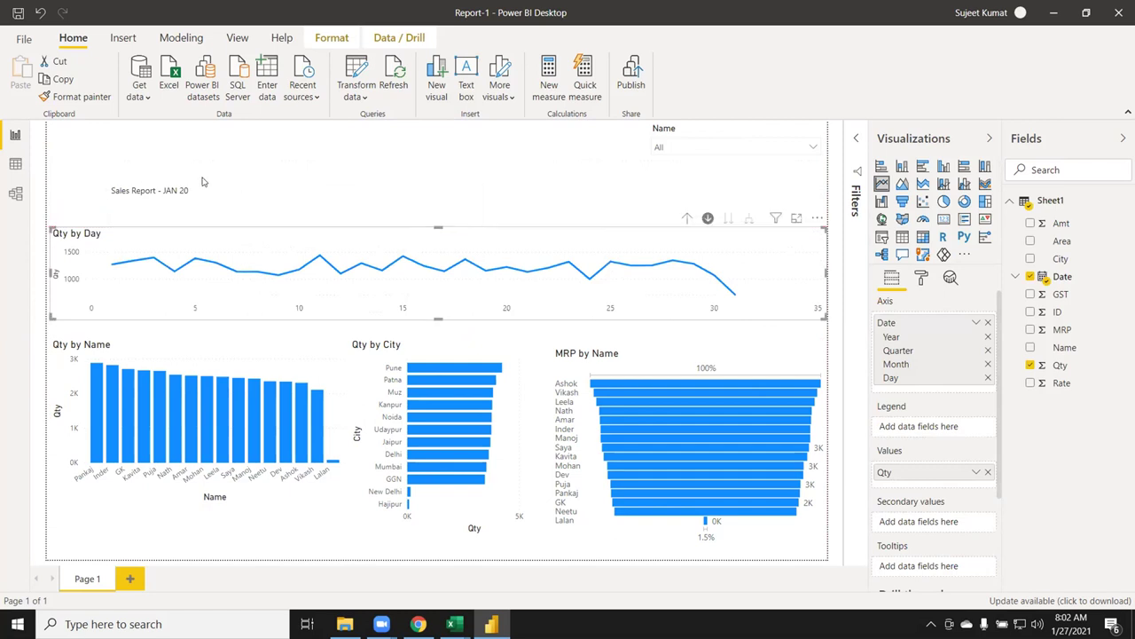
left_click(178, 183)
left_click(176, 190)
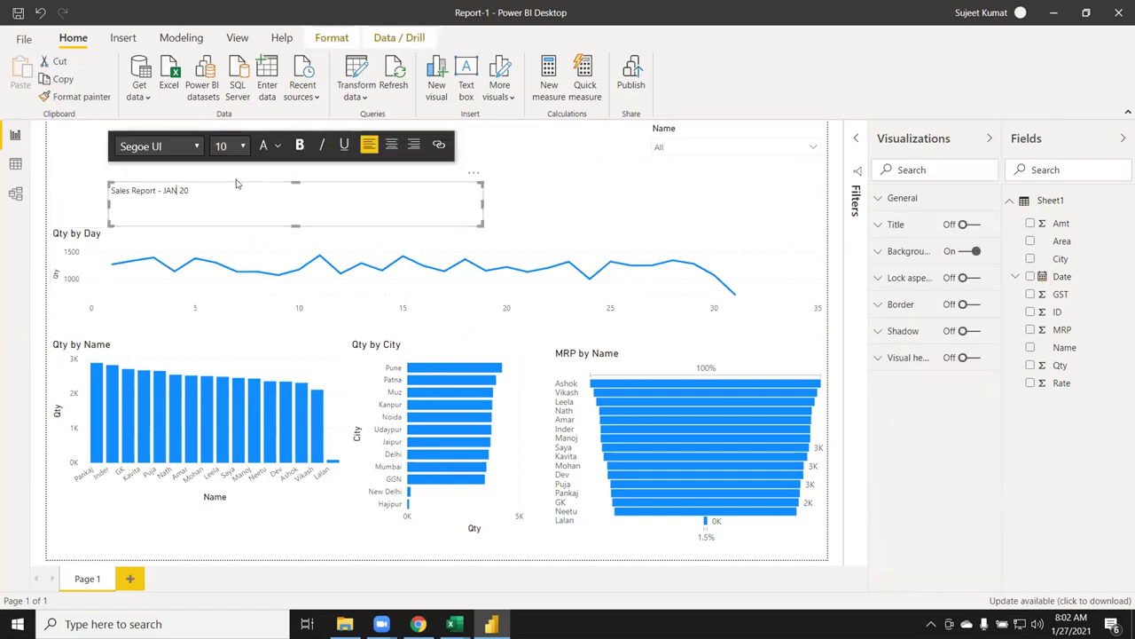
left_click(236, 184)
left_click(446, 191)
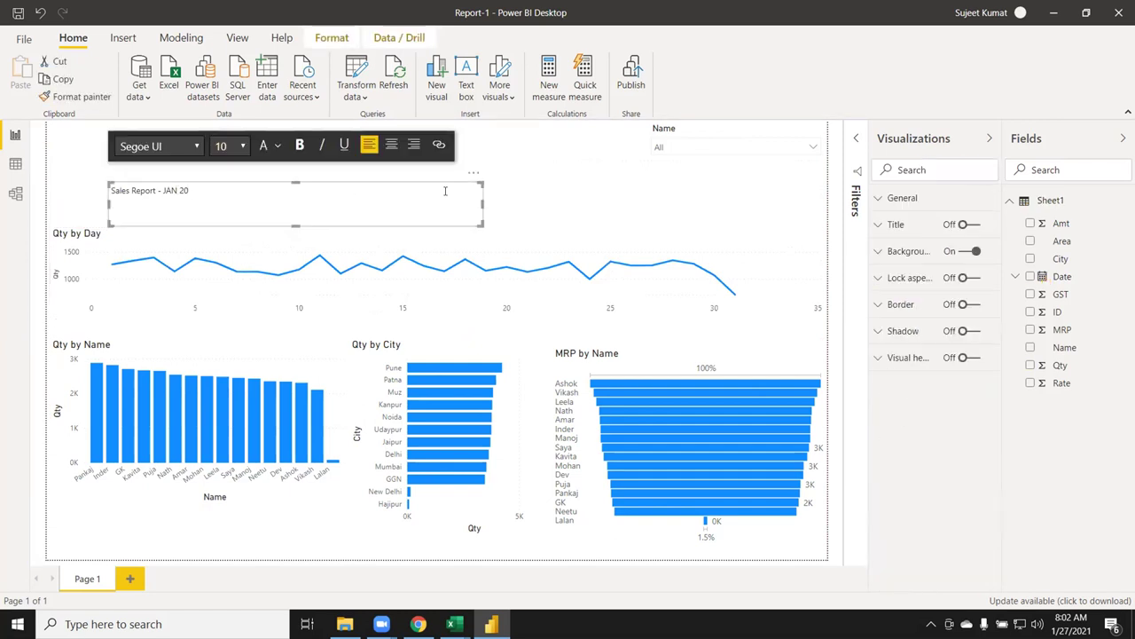
mouse_move(456, 178)
left_mouse_down()
mouse_move(467, 172)
mouse_move(351, 125)
left_mouse_up()
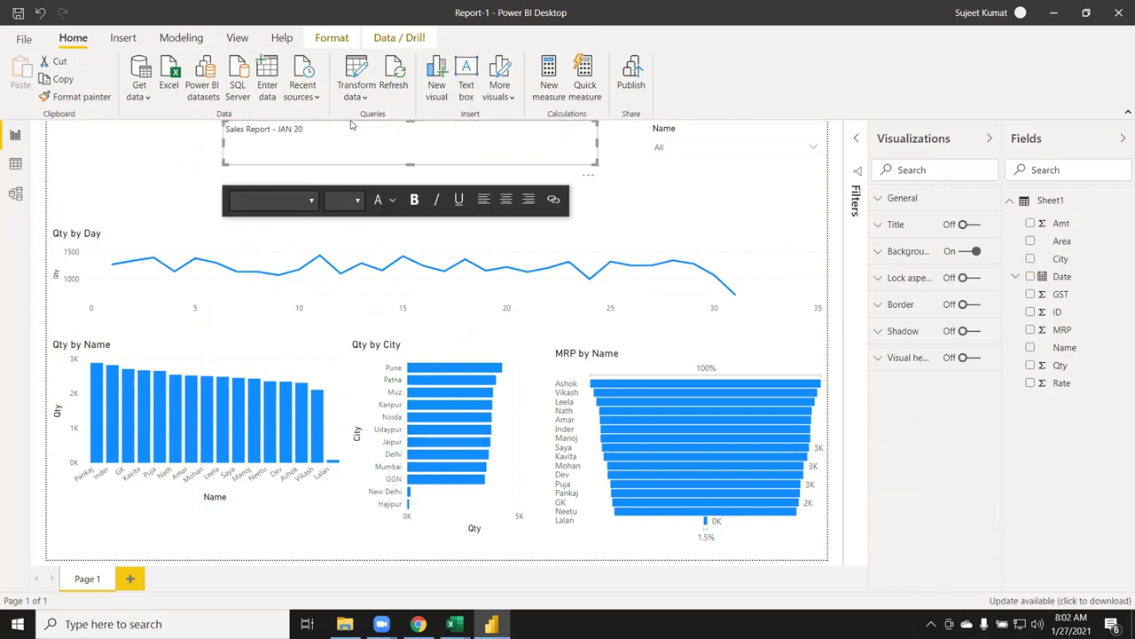
Set the title text to font size 32 and narrow its box to fit
left_click(337, 127)
left_click(292, 129)
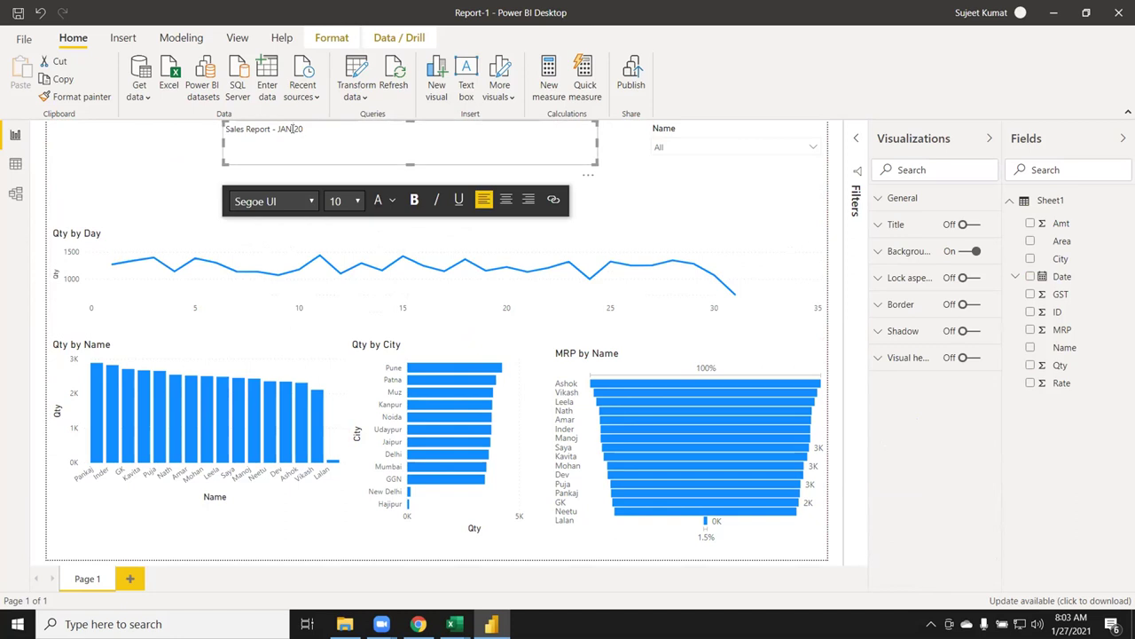
triple_click(293, 129)
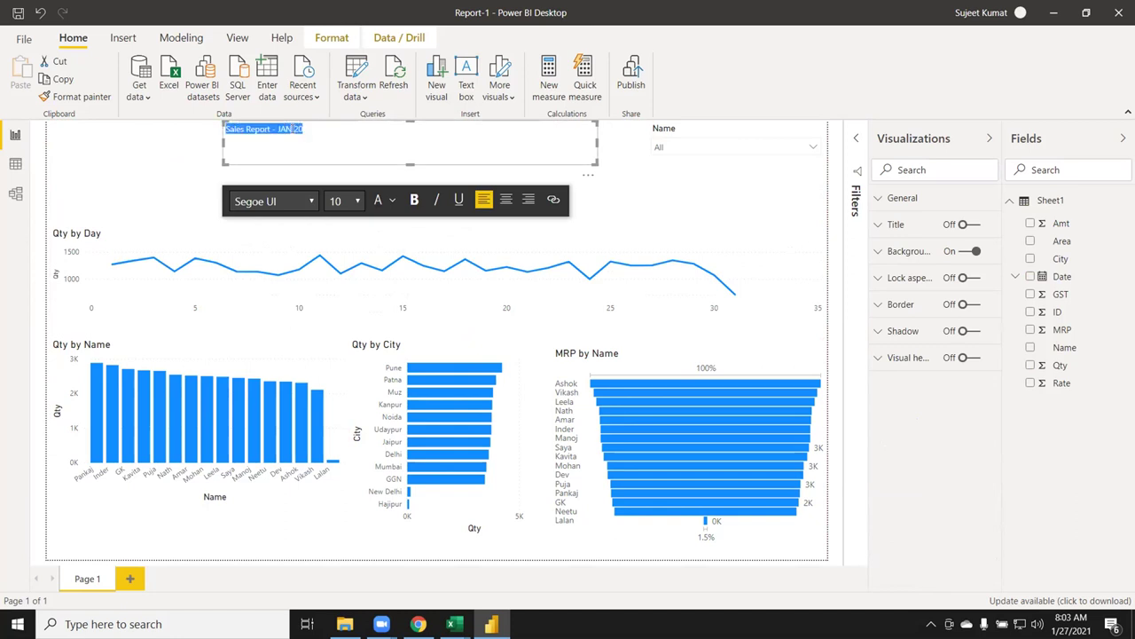
left_click(354, 202)
left_click(339, 393)
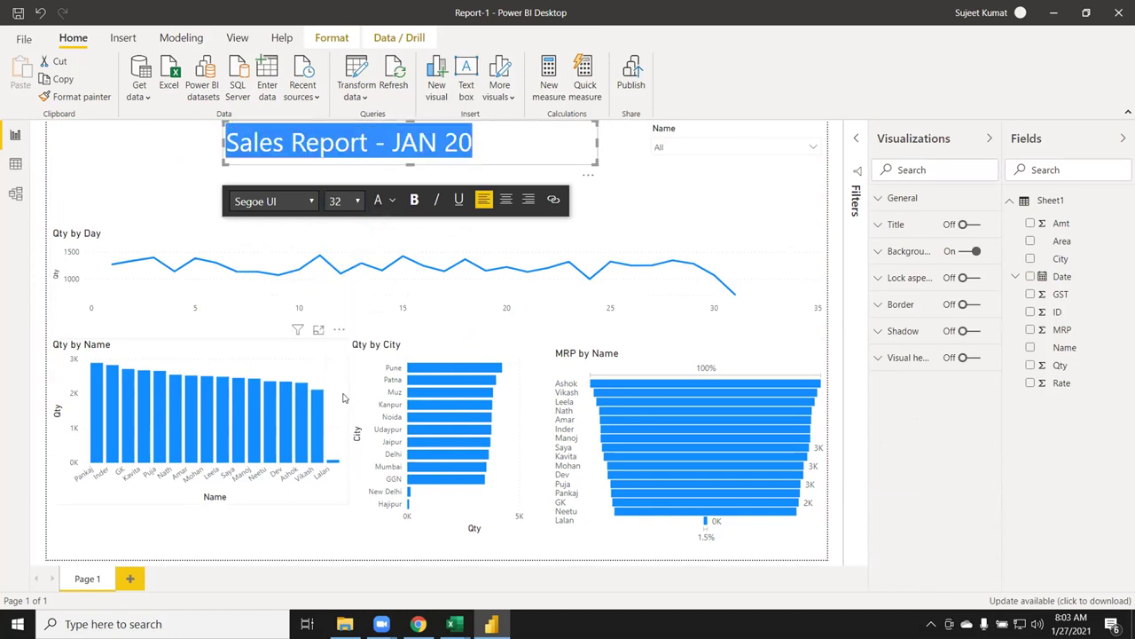
left_click_drag(597, 164, 485, 165)
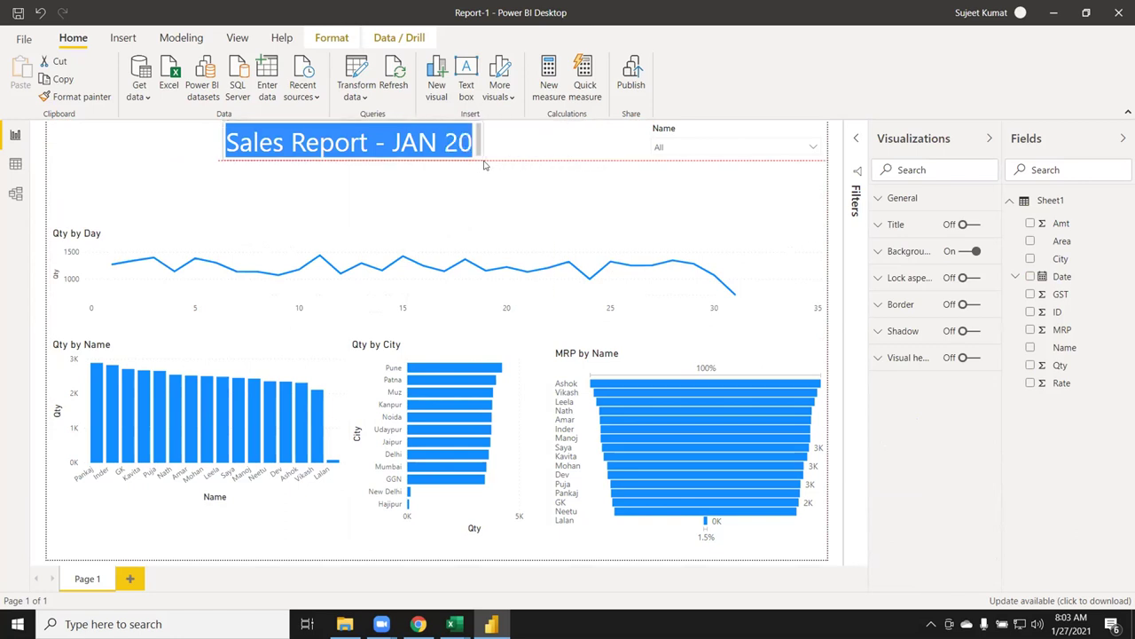
left_click_drag(485, 165, 489, 165)
left_click(528, 151)
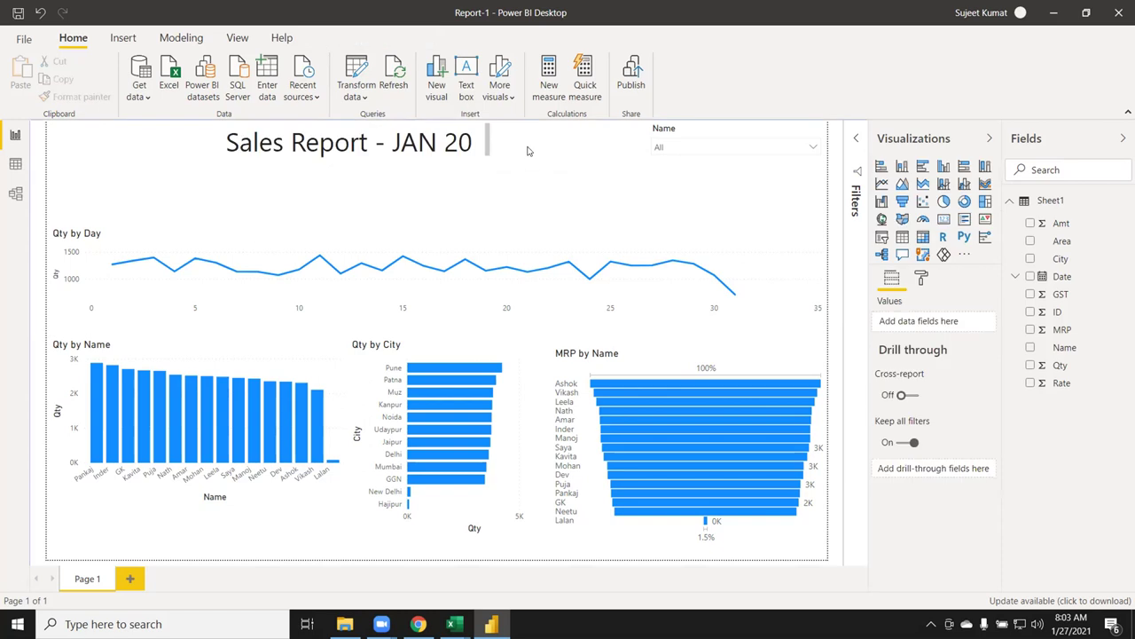
Stretch the Qty by Day chart up to sit directly under the title
left_click(116, 228)
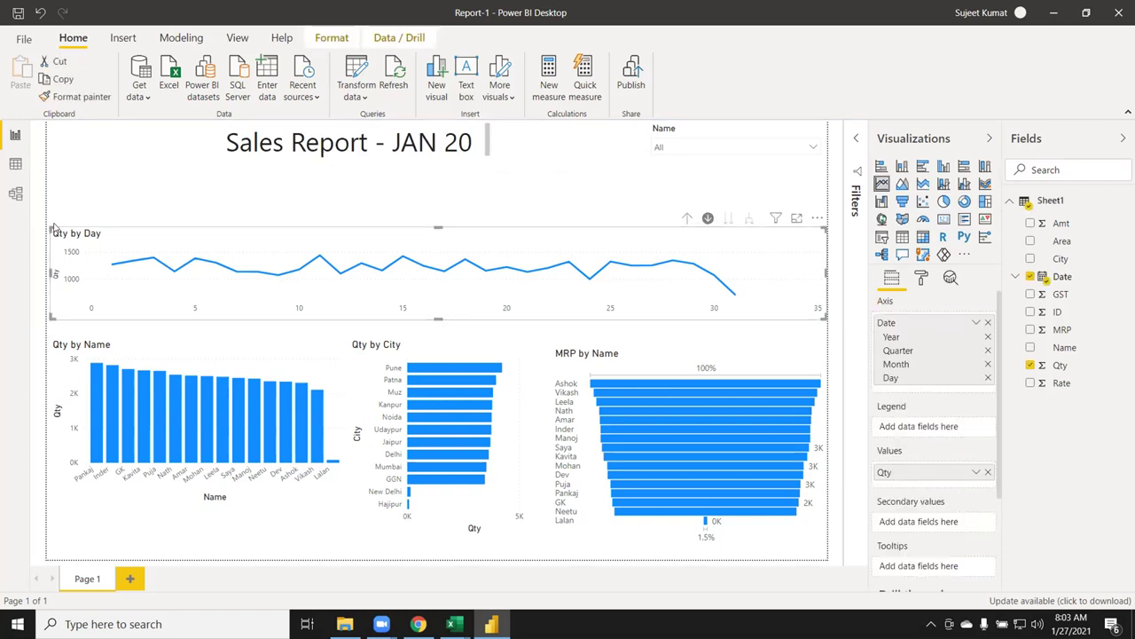
mouse_move(53, 229)
left_mouse_down()
mouse_move(64, 165)
mouse_move(55, 171)
left_mouse_up()
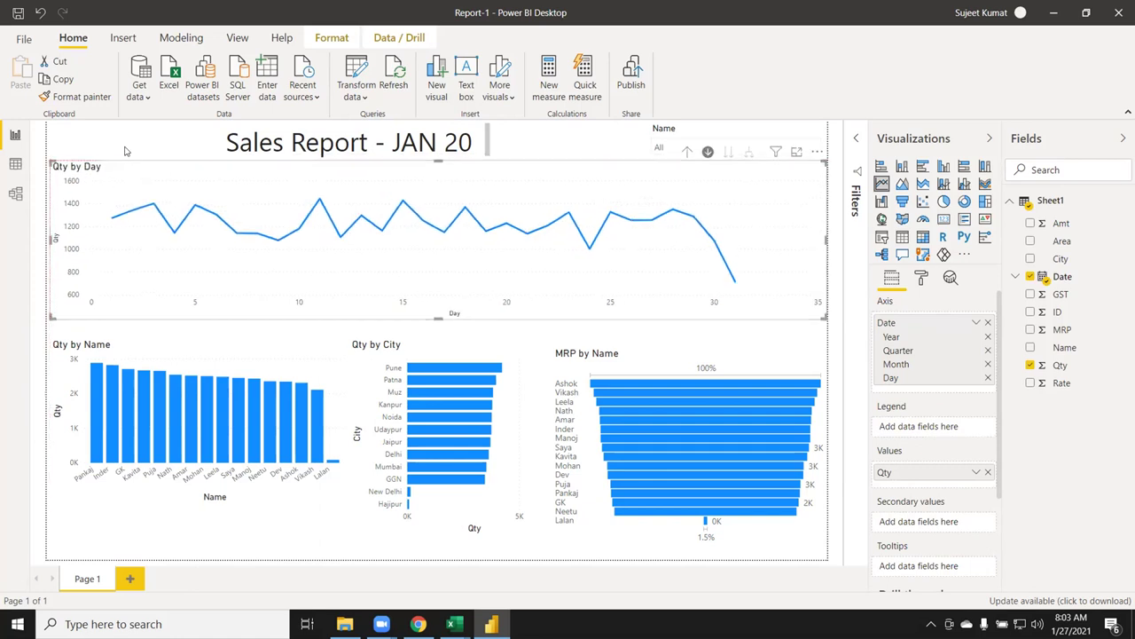
left_click(570, 326)
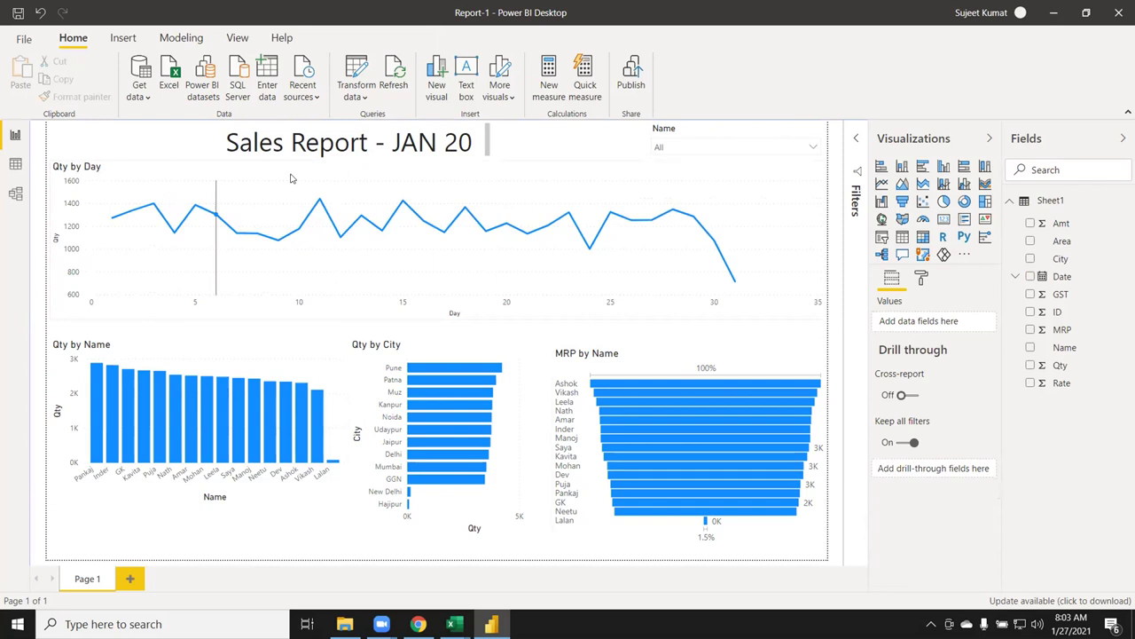
Save and publish Report-1 to My workspace, replacing its existing dataset, and close the success message
left_click(624, 85)
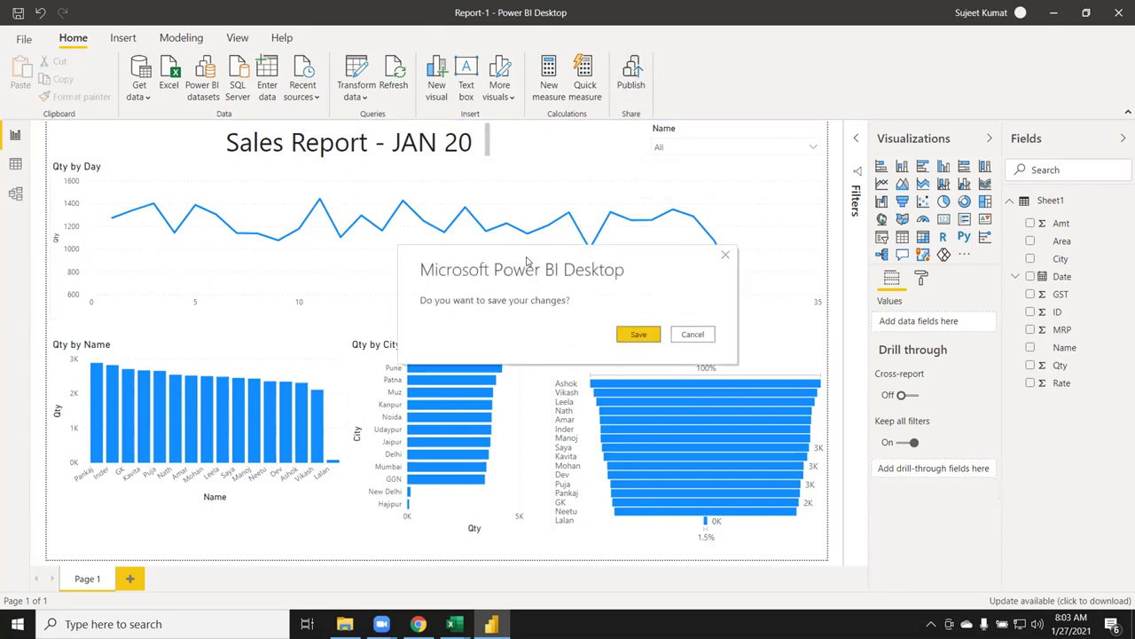
left_click(626, 333)
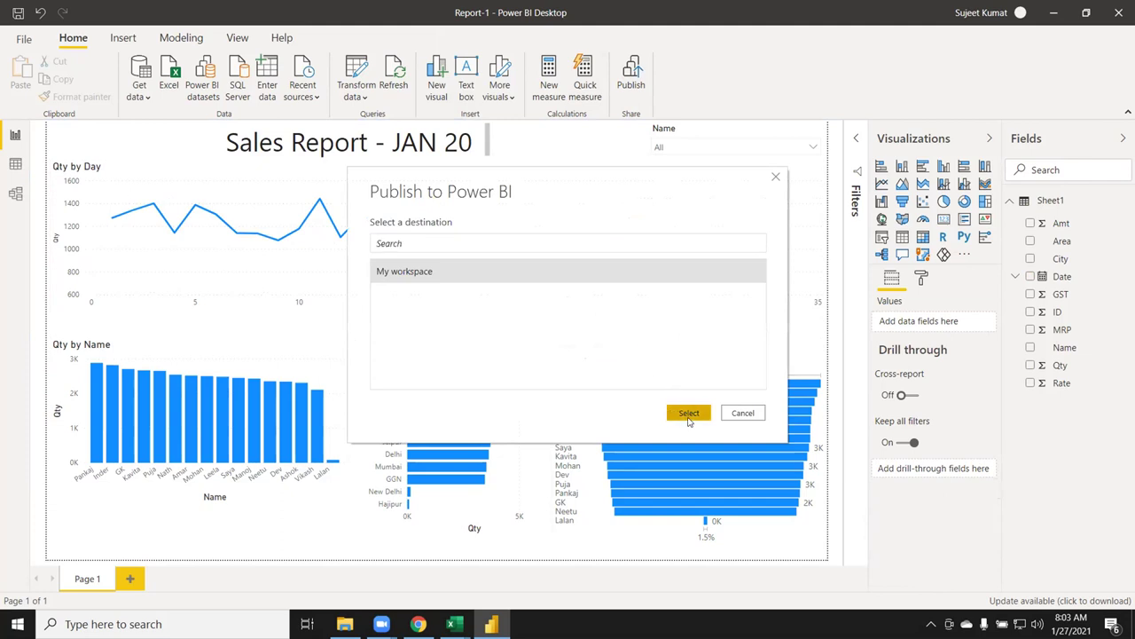
left_click(689, 413)
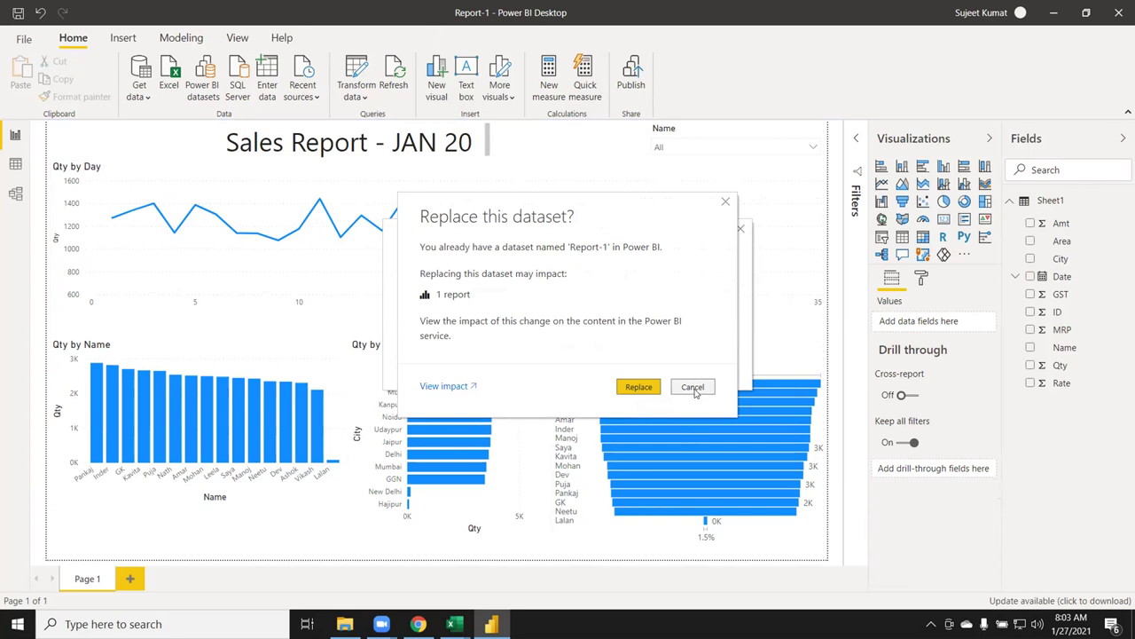
left_click(637, 386)
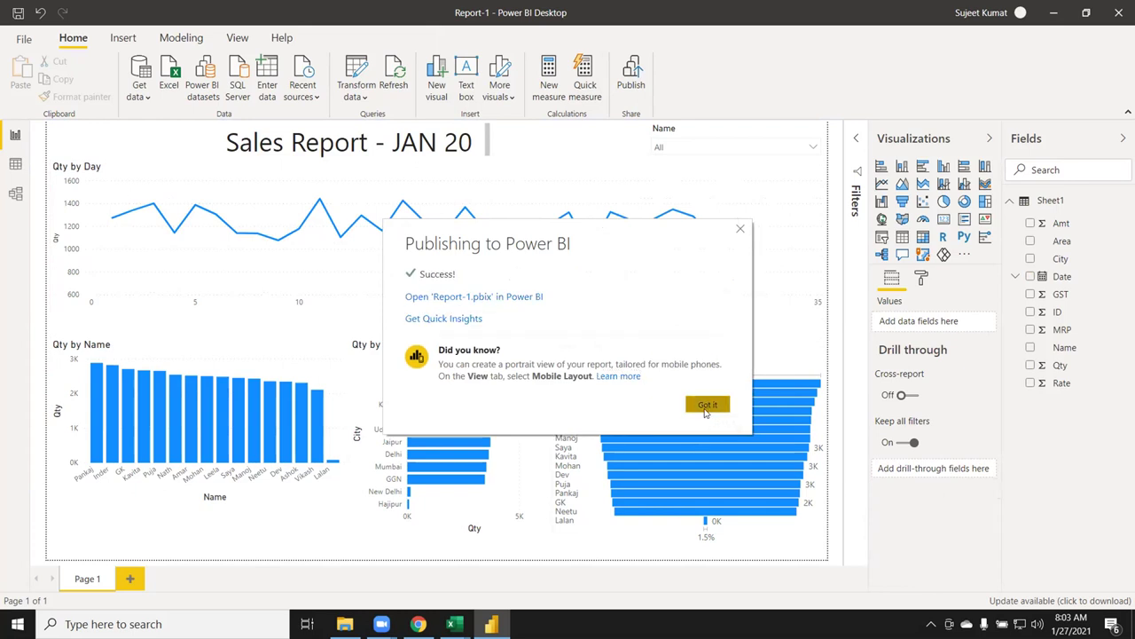
left_click(707, 405)
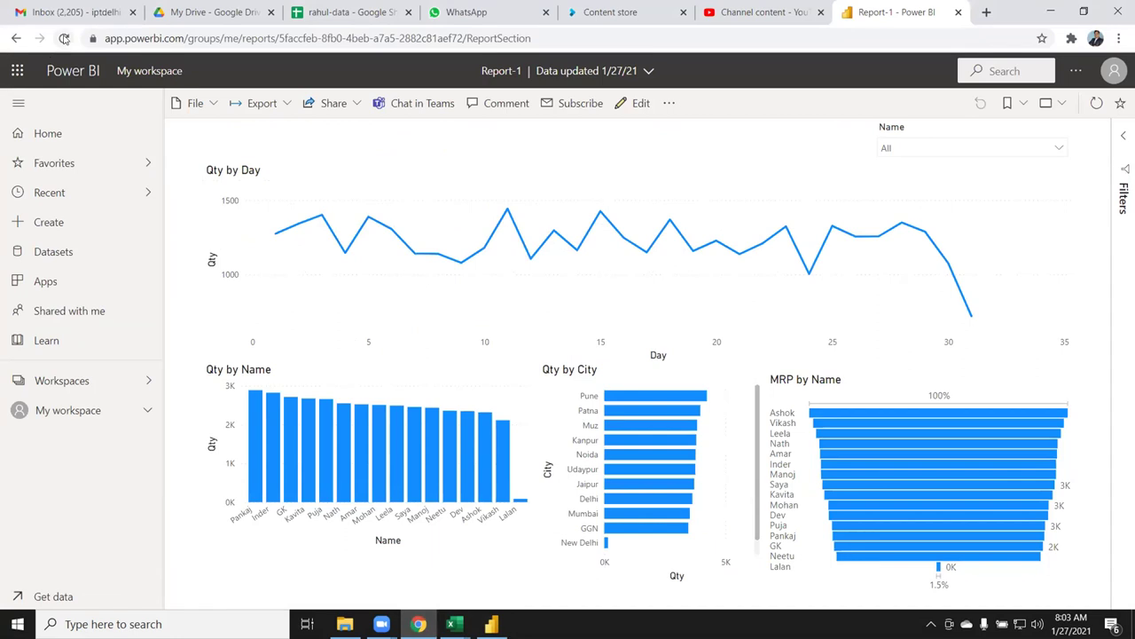
Refresh Report-1 in the browser to show the new title, then bring up the Share menu
left_click(64, 38)
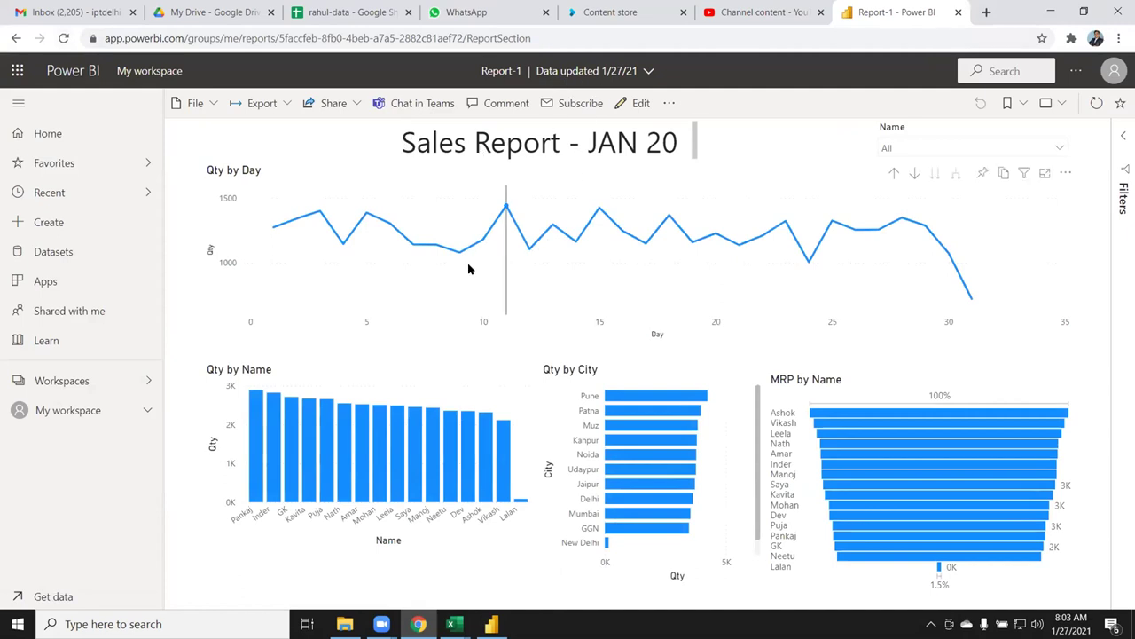
mouse_move(498, 248)
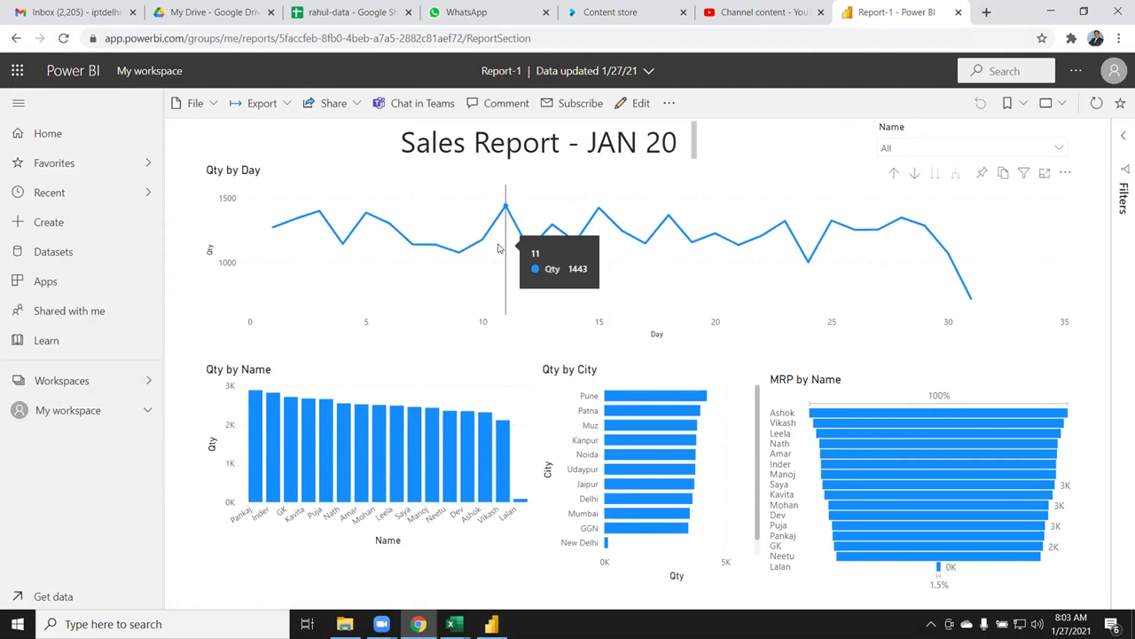
left_click(219, 104)
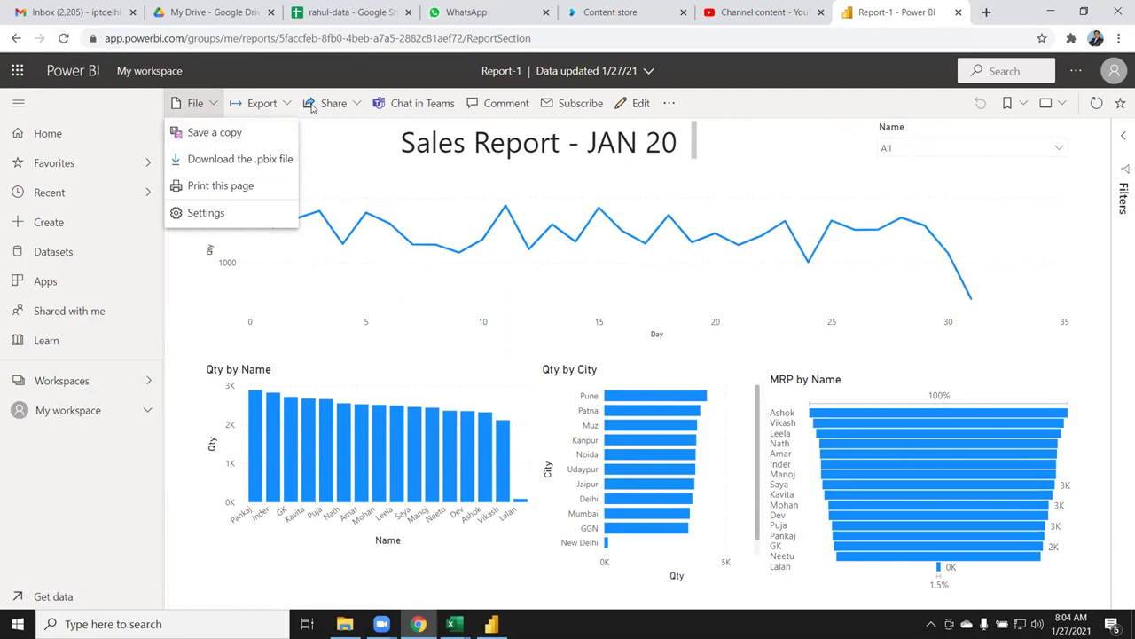
left_click(355, 105)
left_click(341, 103)
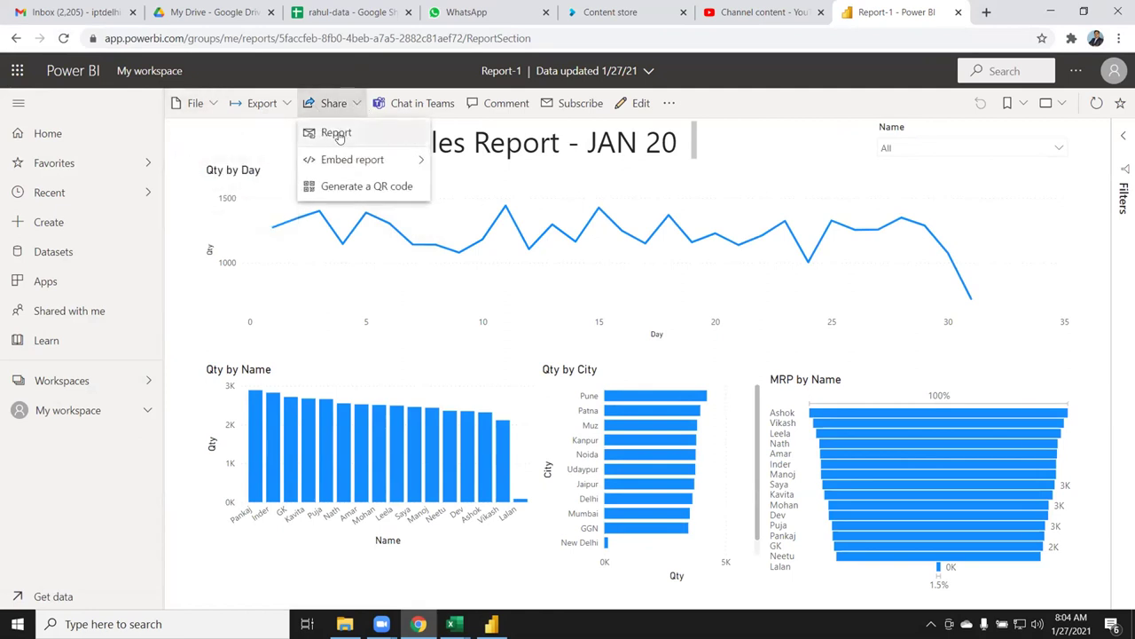
Try sharing Report-1 and publishing it to the web, dismissing the Pro upgrade prompt
left_click(337, 133)
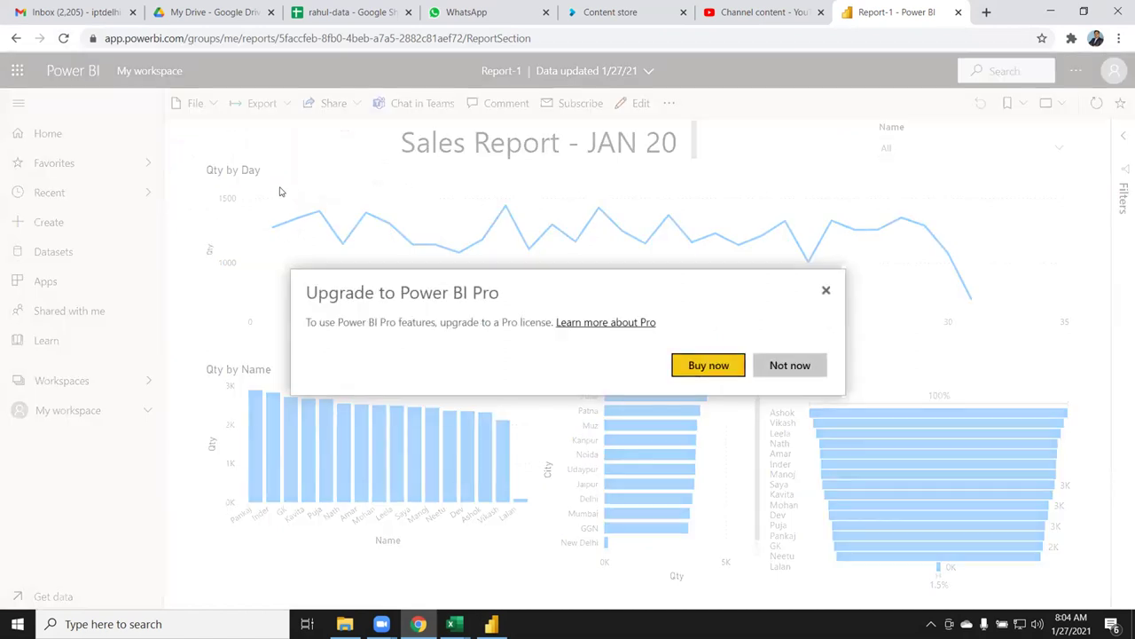
left_click(826, 291)
left_click(351, 103)
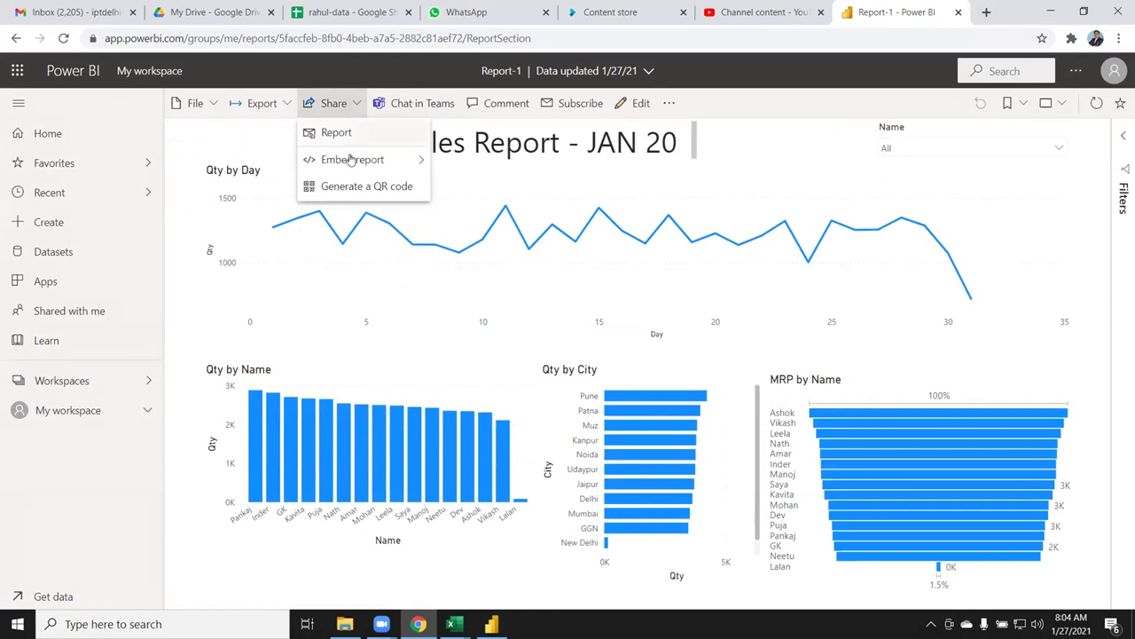
mouse_move(357, 158)
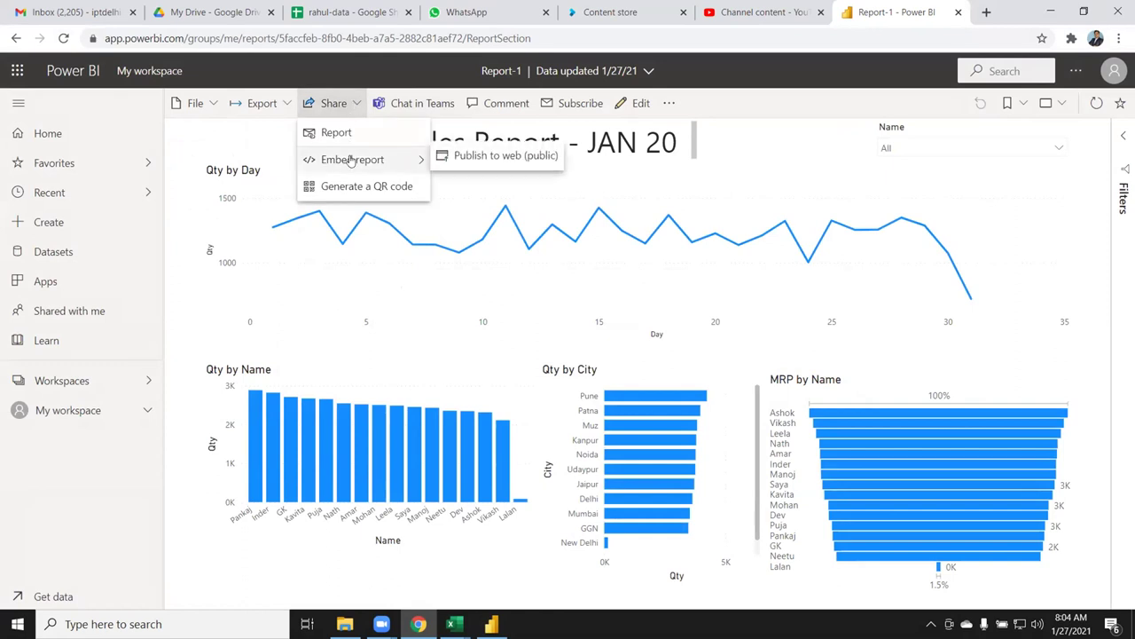
left_click(461, 161)
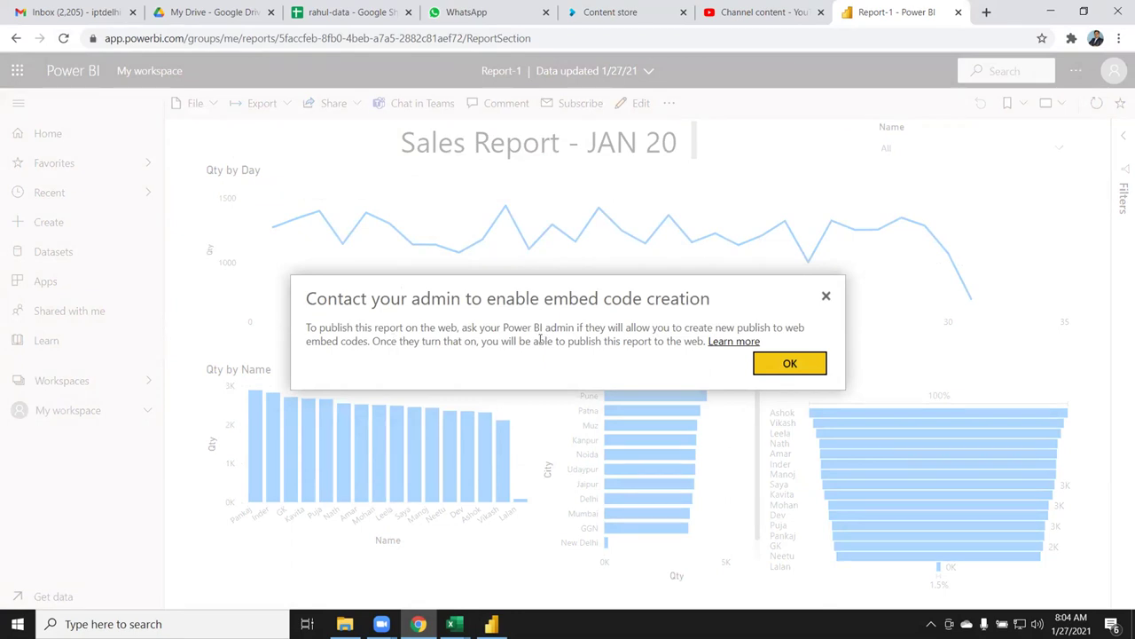
Dismiss the embed-code notice and generate a QR code for Report-1
double_click(468, 342)
left_click(388, 349)
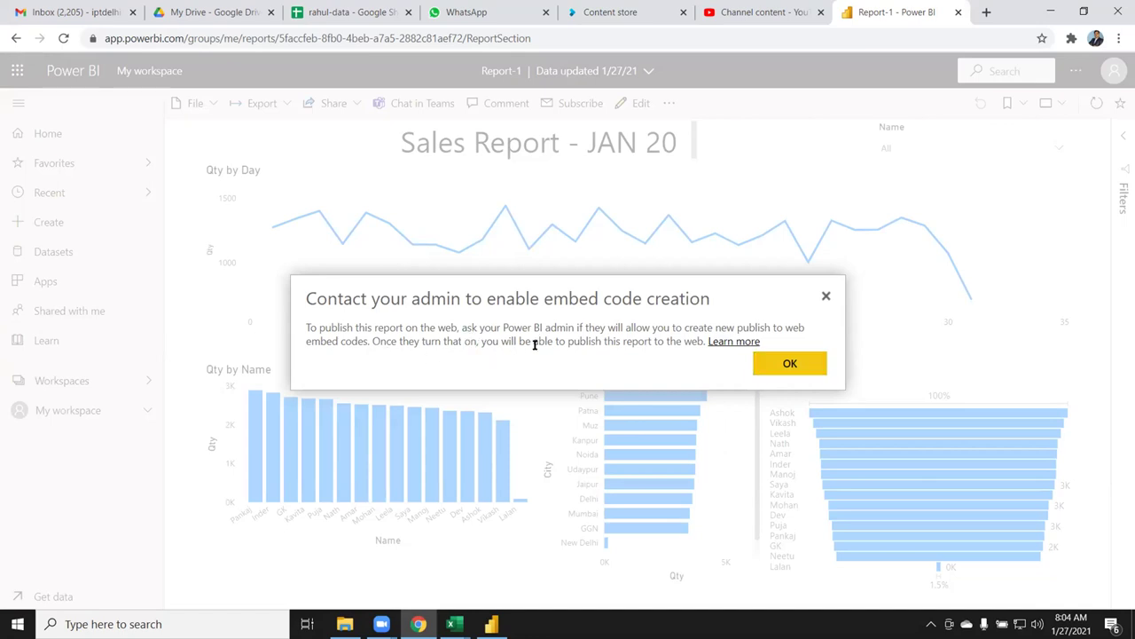
left_click(823, 297)
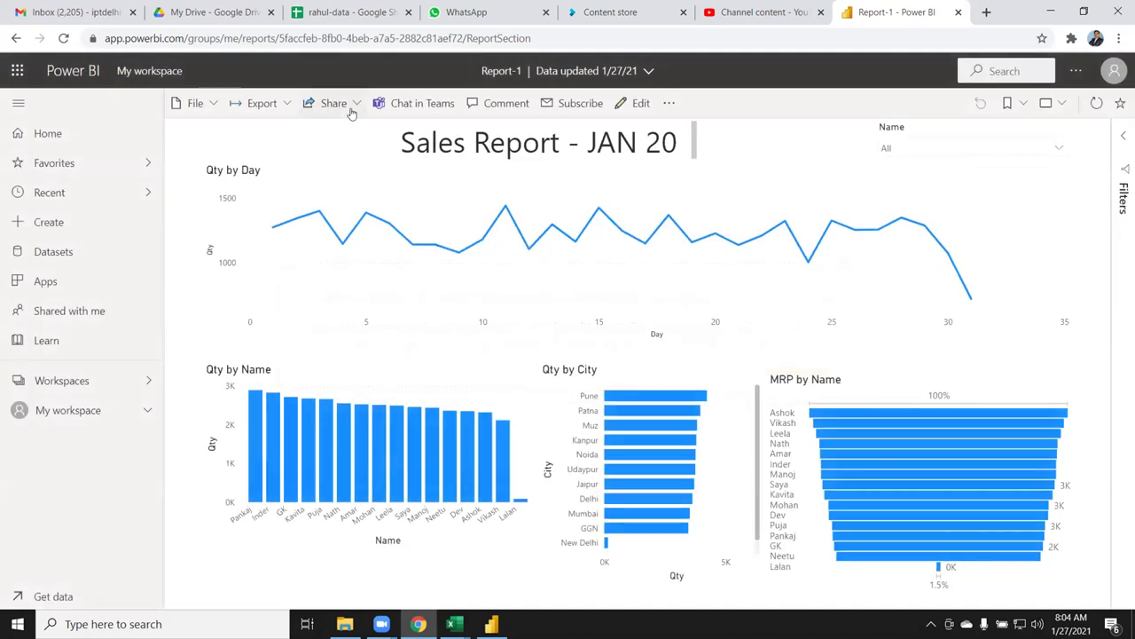
left_click(334, 103)
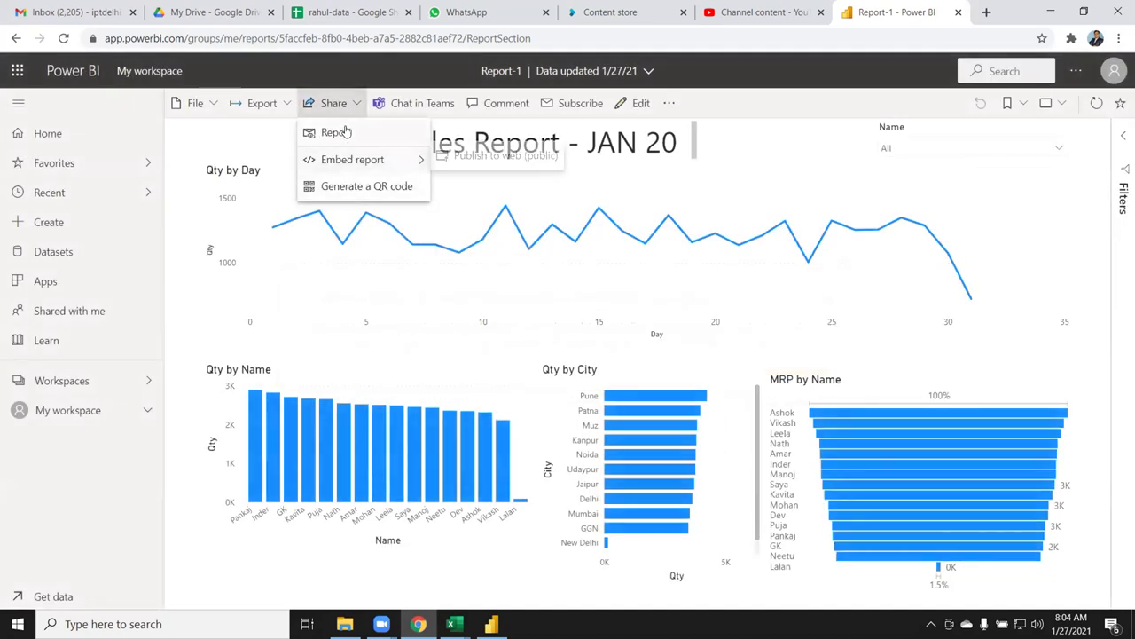
left_click(348, 193)
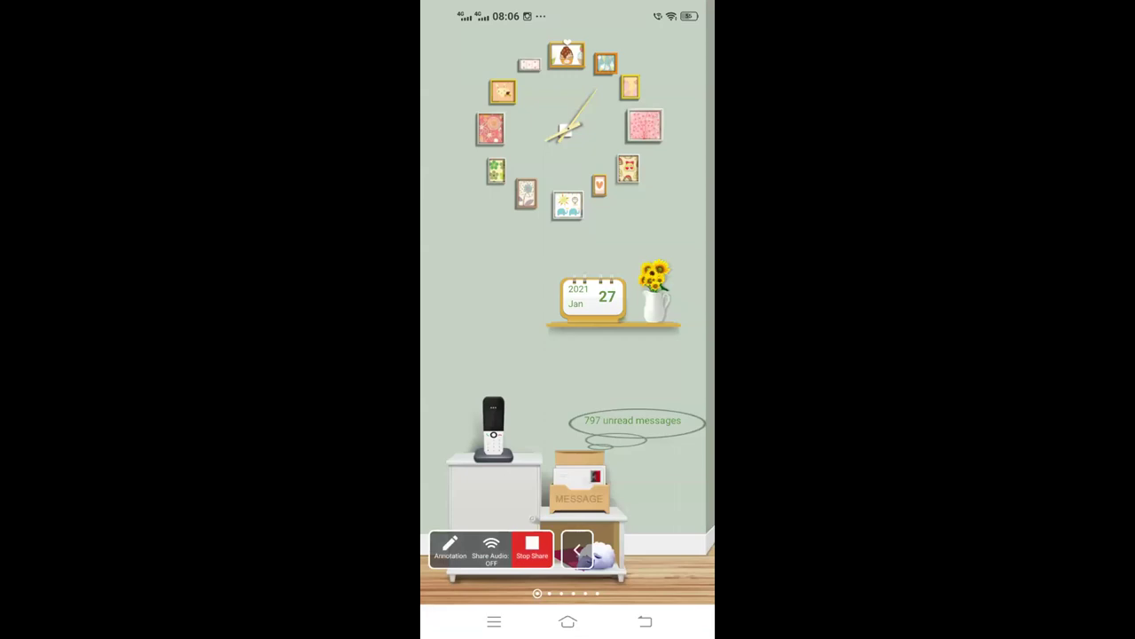
On the Android phone, go to the app icons page, leave icon edit mode, and launch Power BI
left_click(576, 550)
left_click_drag(639, 355, 479, 355)
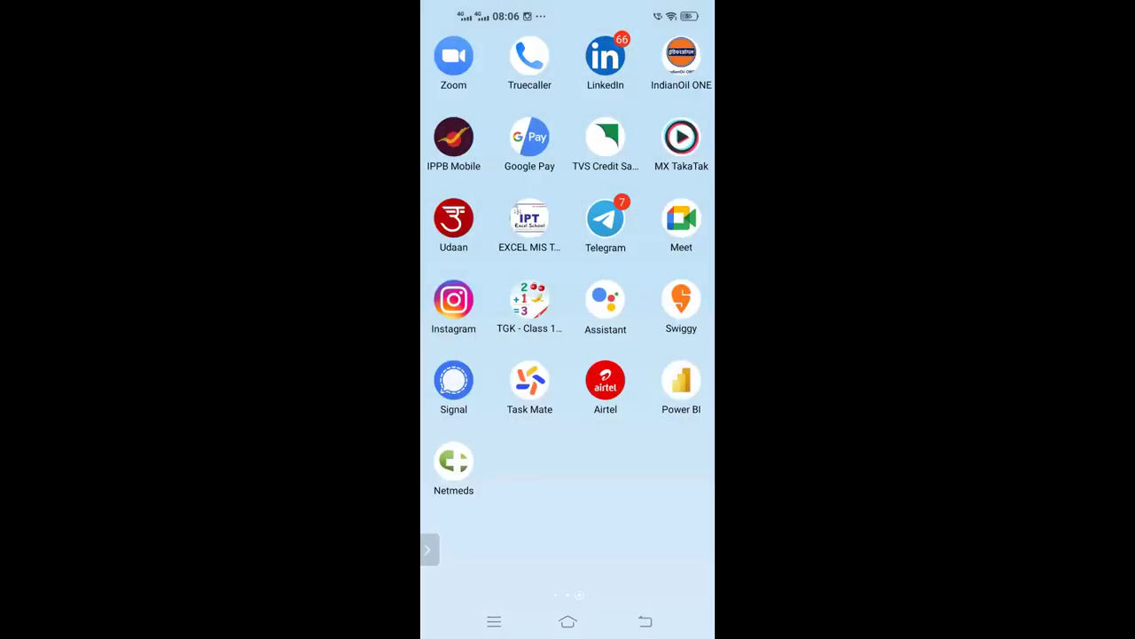
left_click_drag(681, 381, 682, 381)
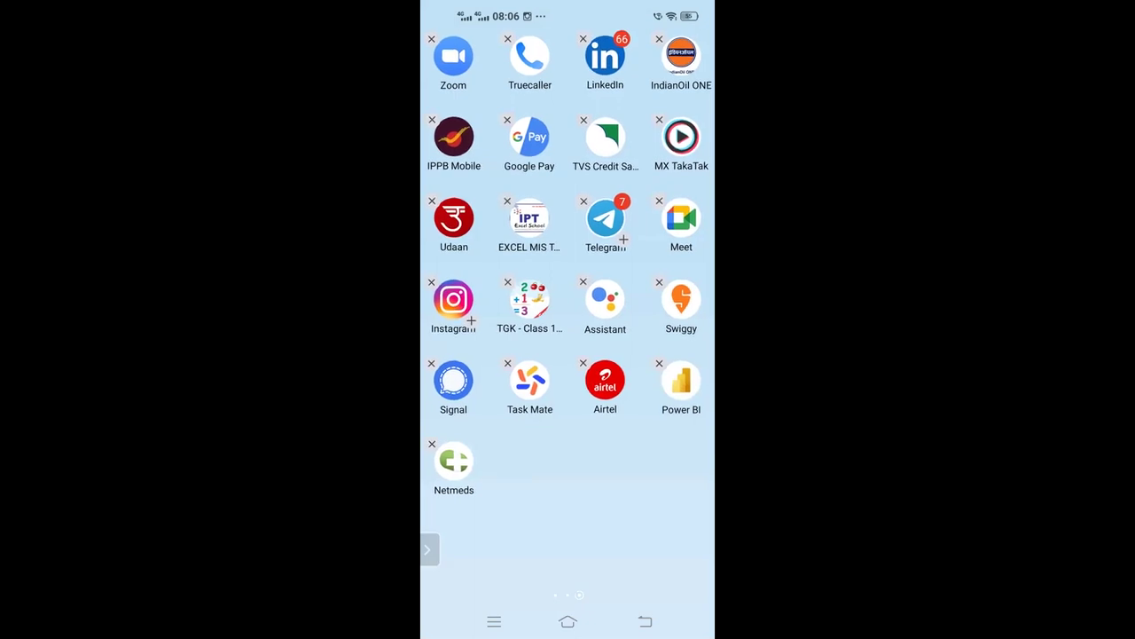
left_click(645, 621)
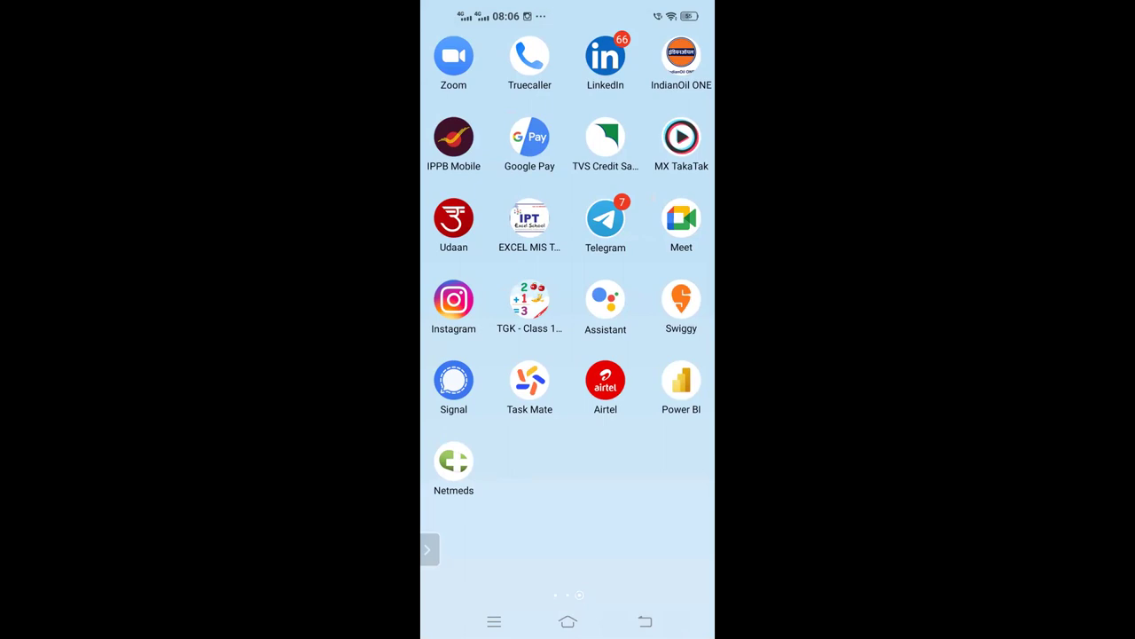
left_click(681, 382)
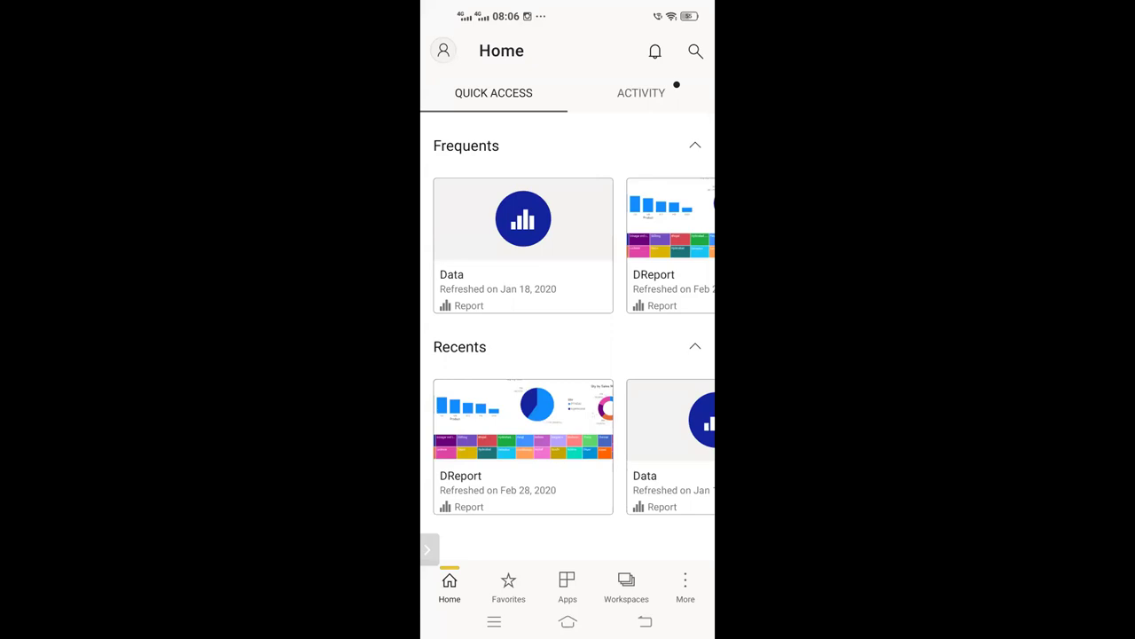
Open the QR code scanner from the More pages list to scan Report-1's code
left_click(685, 586)
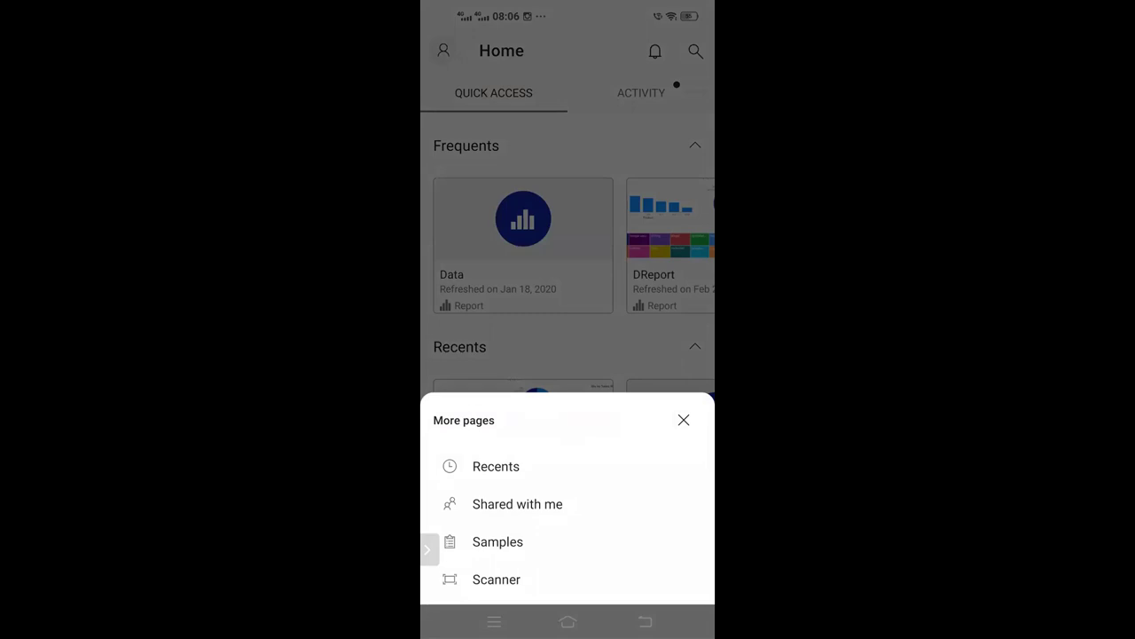
left_click(496, 578)
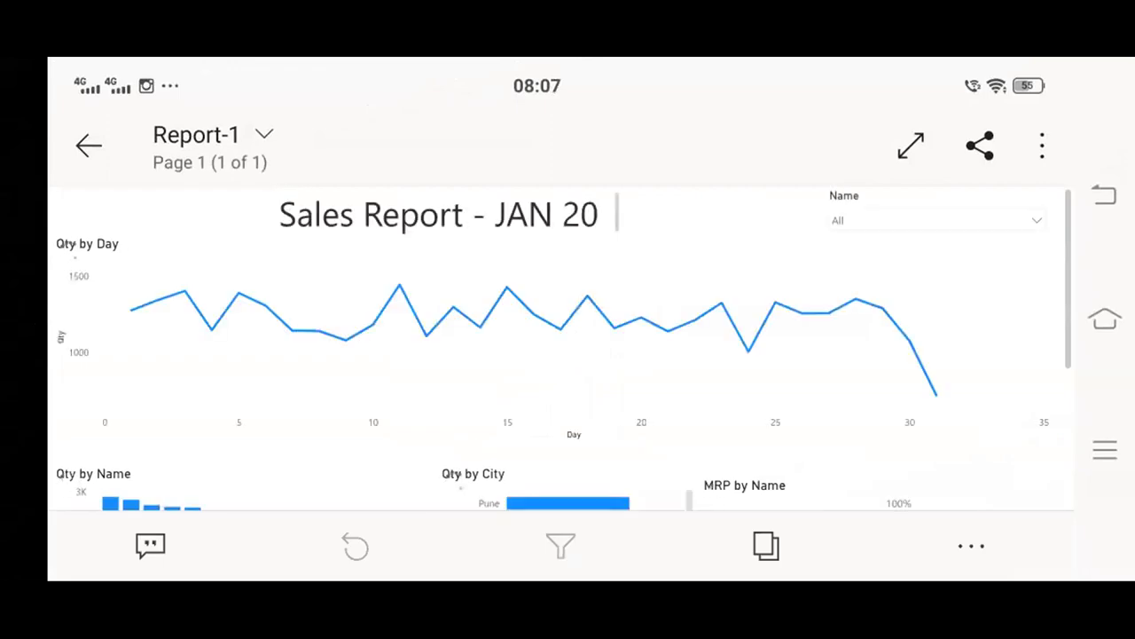
Tick Lalan in Report-1's Name slicer on the phone and scroll through the filtered charts
scroll(567, 355, "down", 5)
scroll(568, 355, "up", 2)
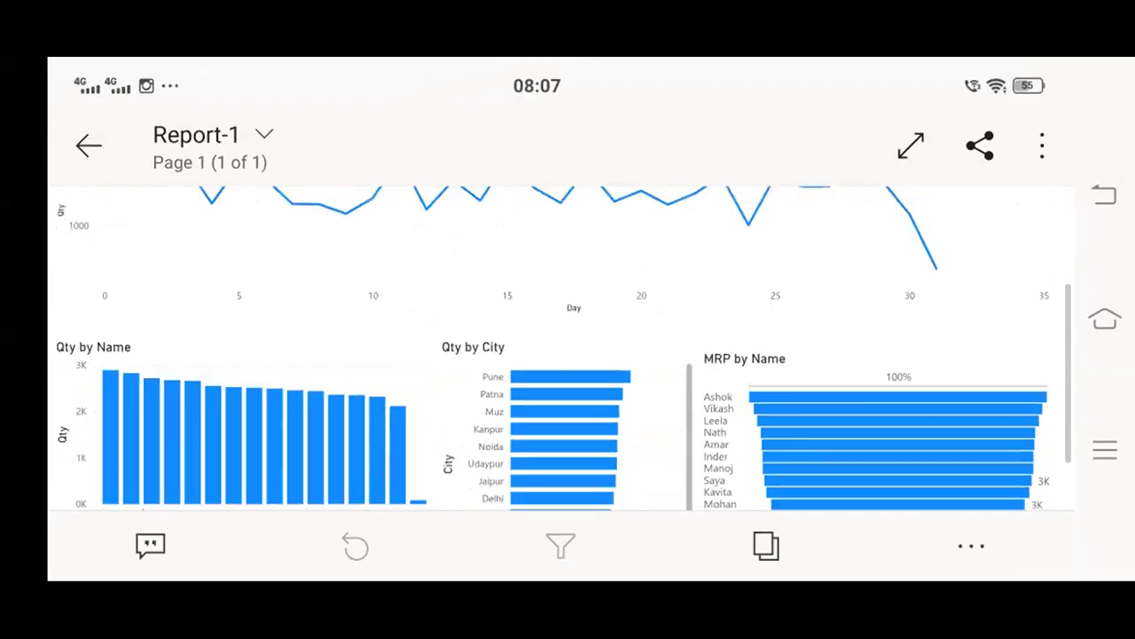
scroll(568, 355, "up", 3)
left_click(940, 220)
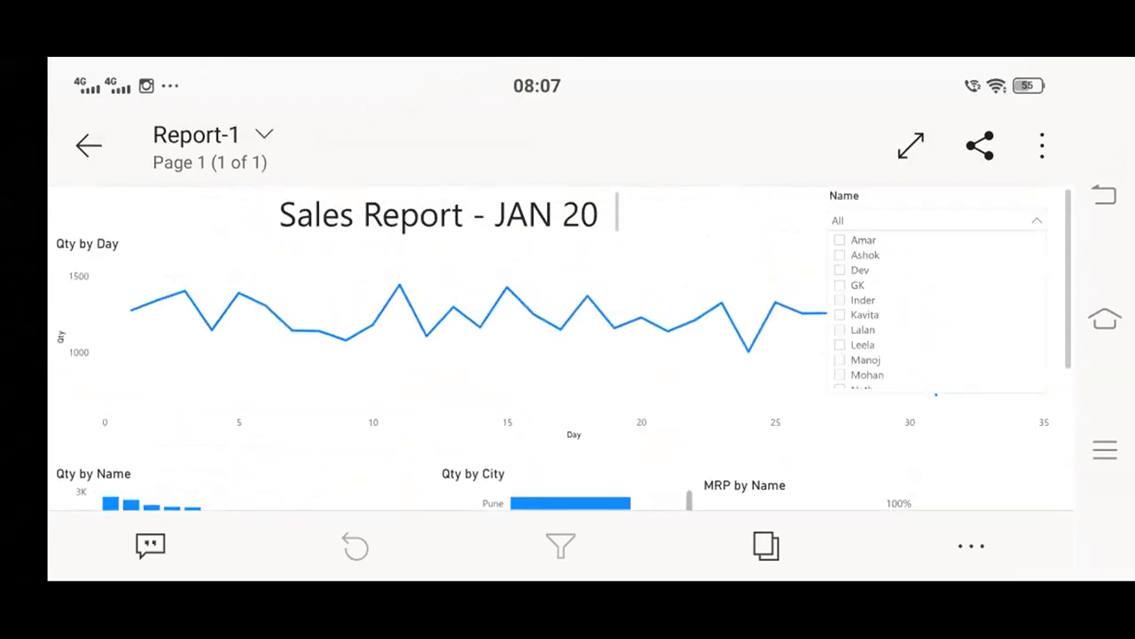
left_click(840, 299)
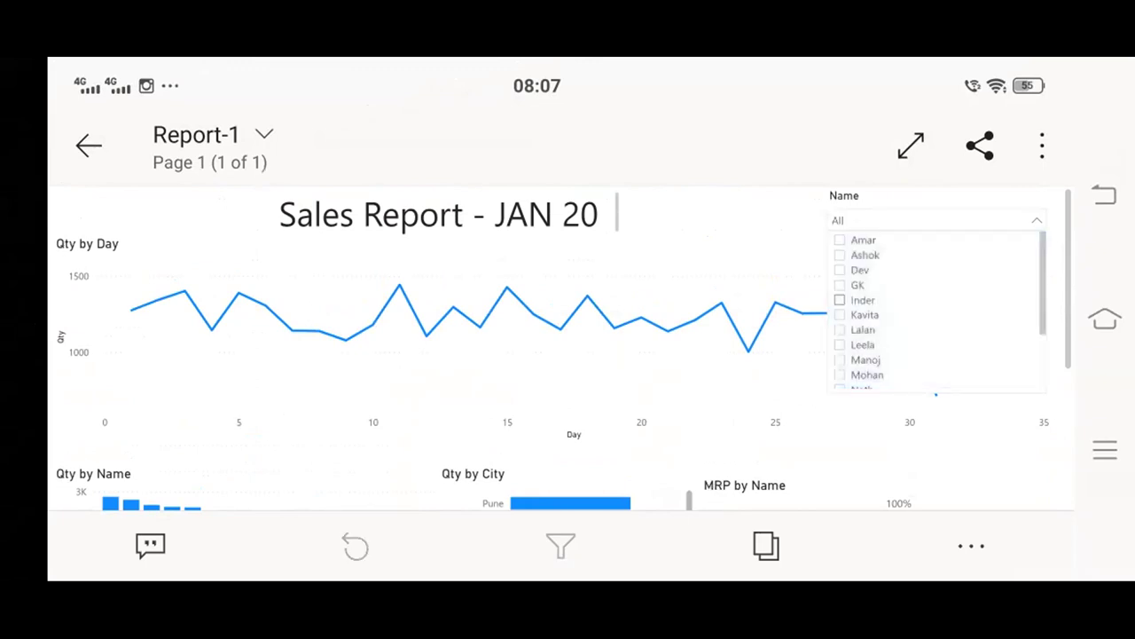
left_click(840, 300)
left_click(840, 344)
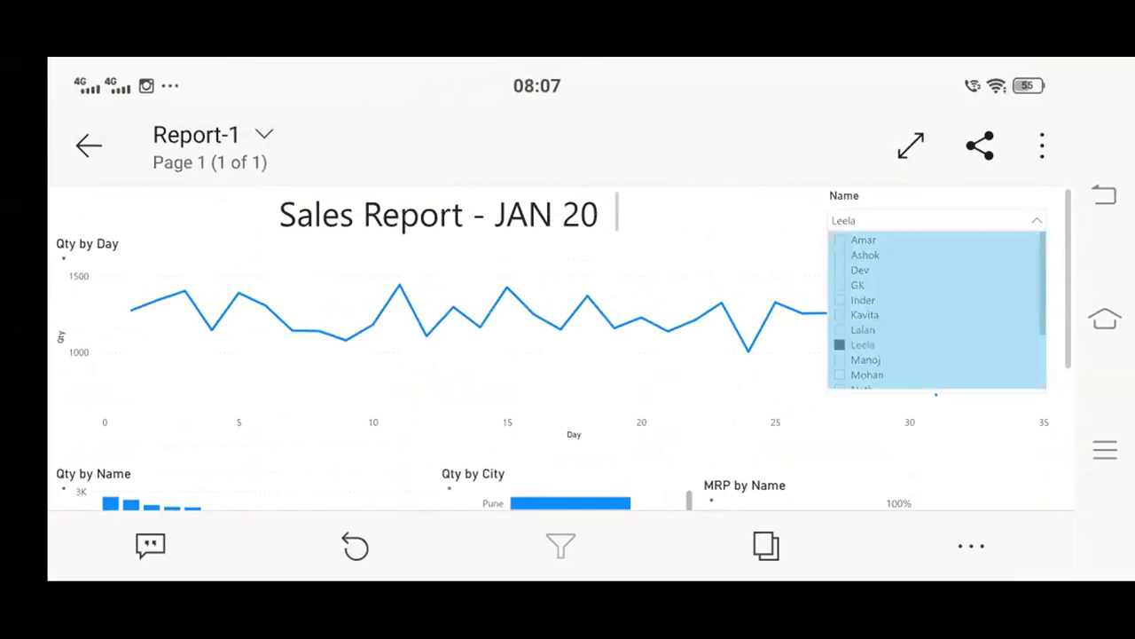
left_click(840, 329)
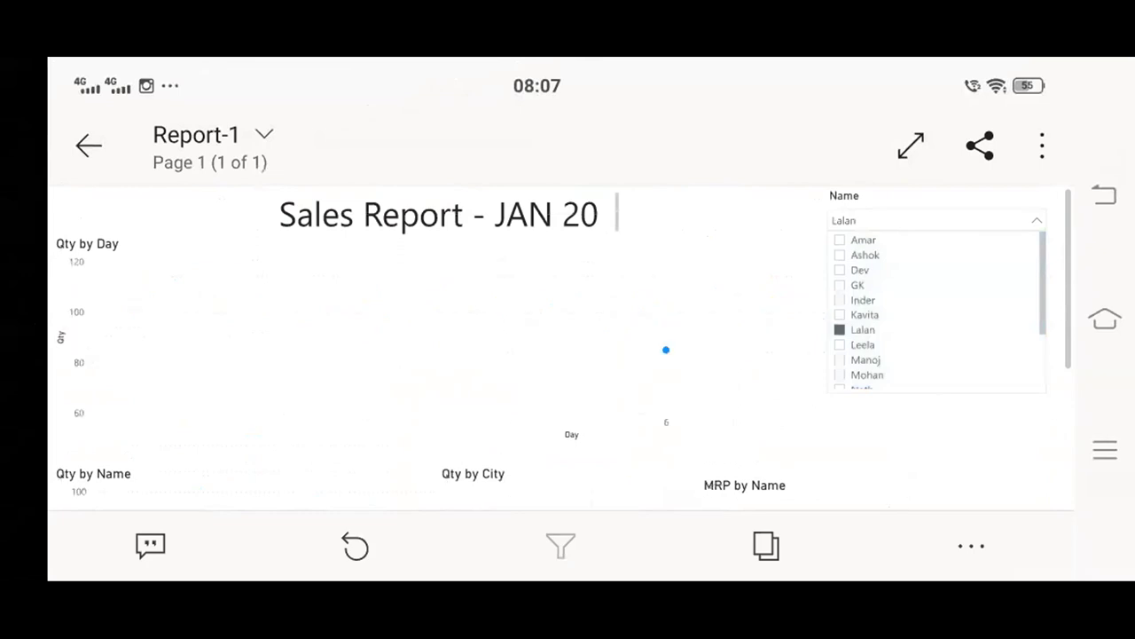
scroll(559, 346, "down", 5)
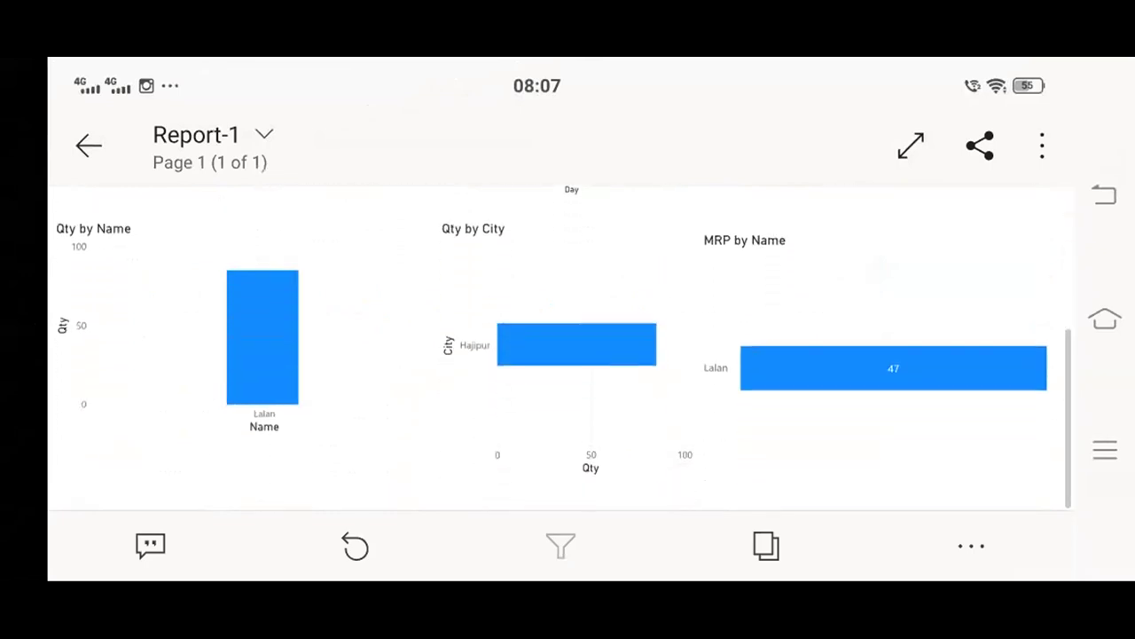
scroll(559, 346, "up", 5)
scroll(559, 346, "down", 3)
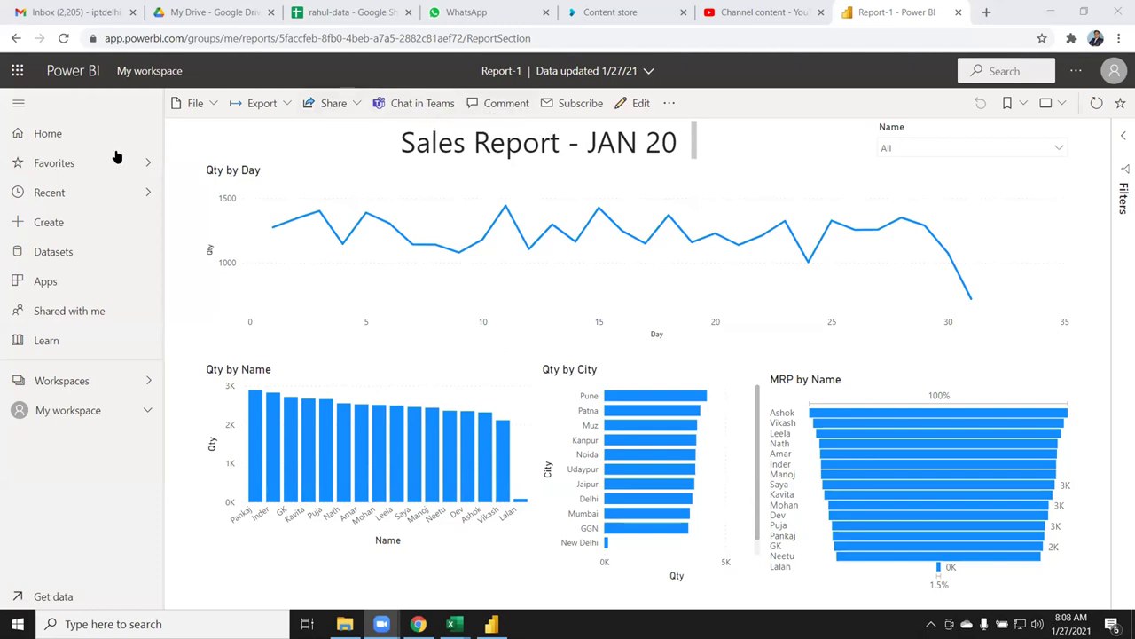
View the Shared with me list in Power BI Service, then minimize Chrome to the desktop
left_click(92, 310)
left_click(92, 310)
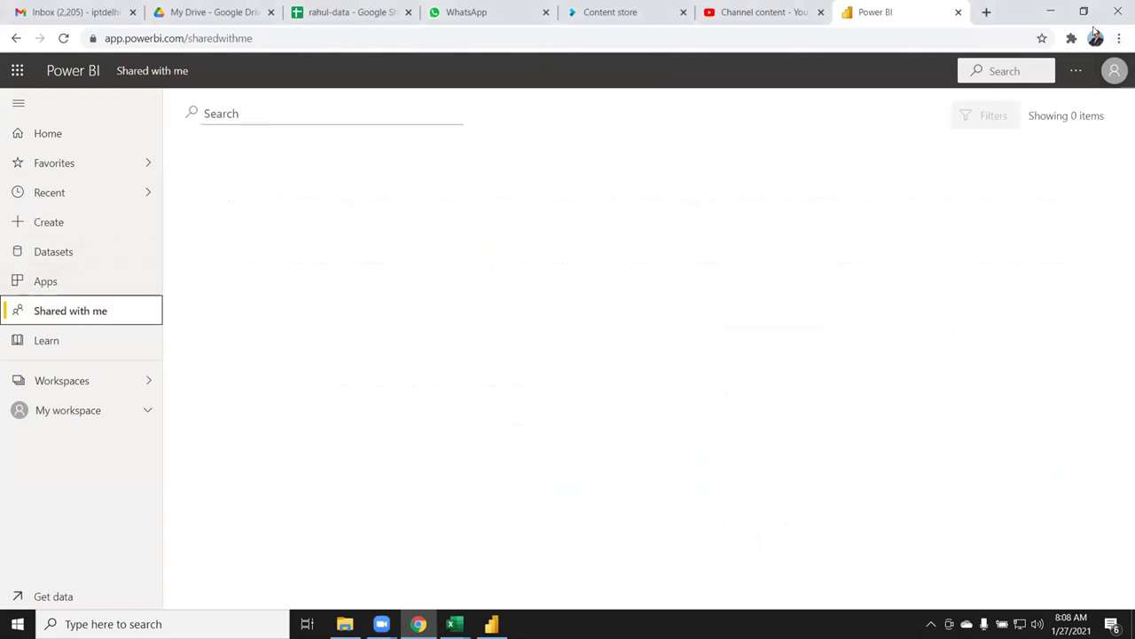
left_click(1052, 13)
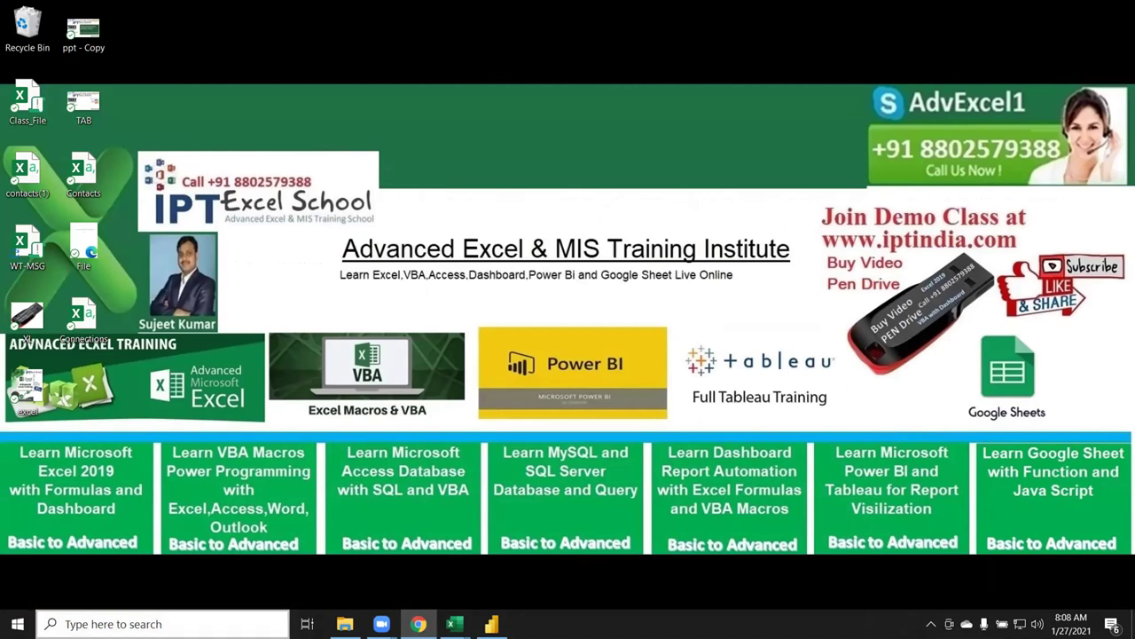
Switch back to Power BI in the browser and return to Report-1
left_click(491, 624)
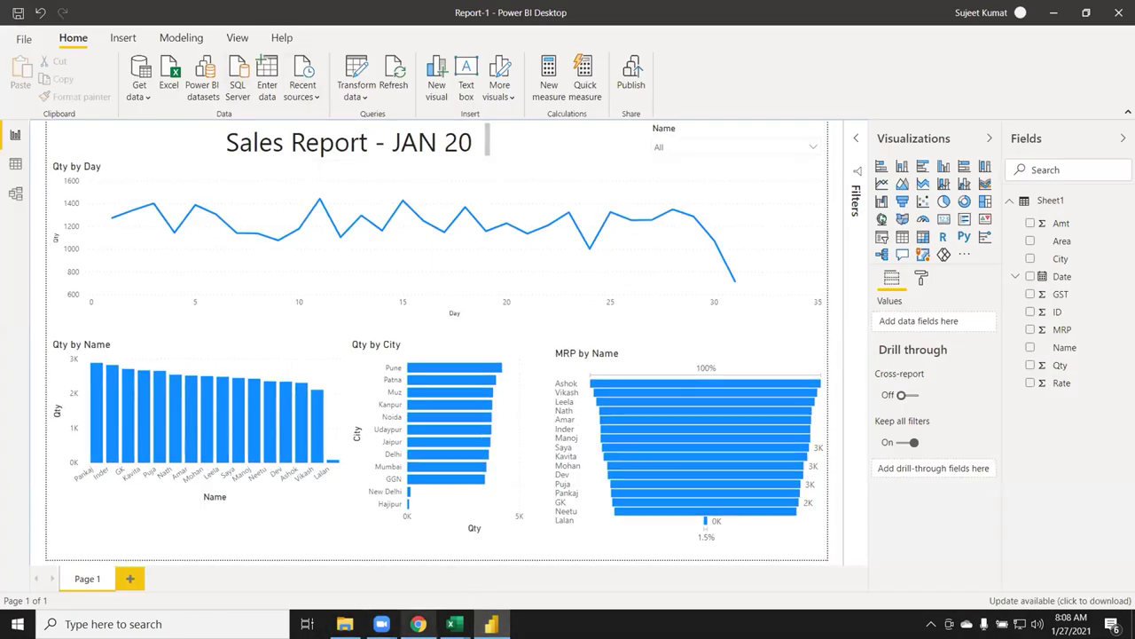
left_click(418, 624)
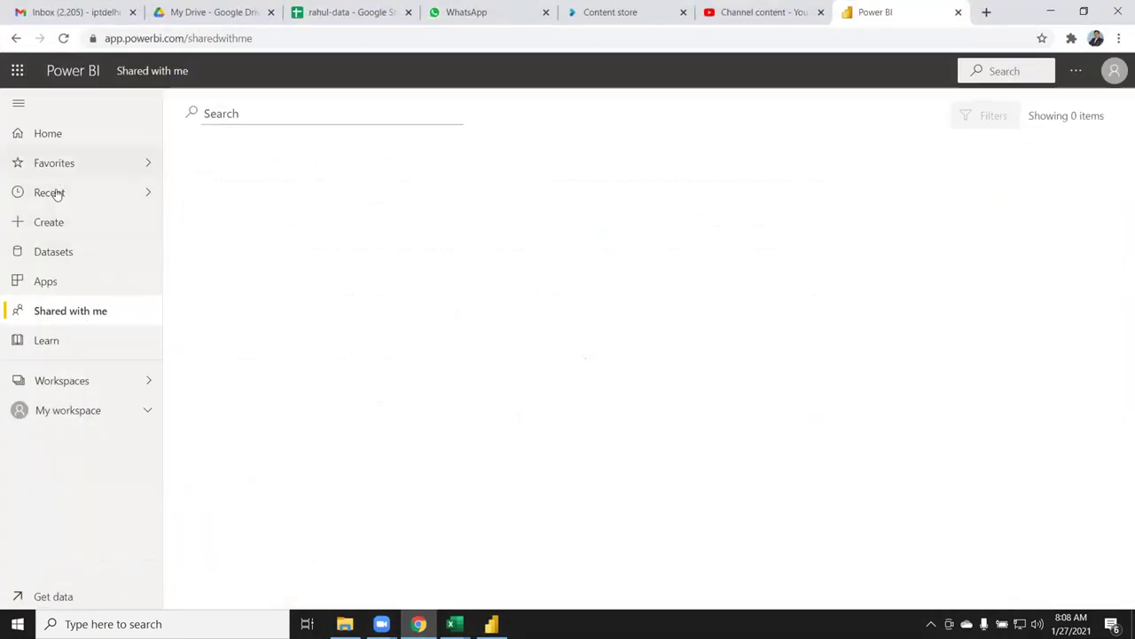
left_click(16, 38)
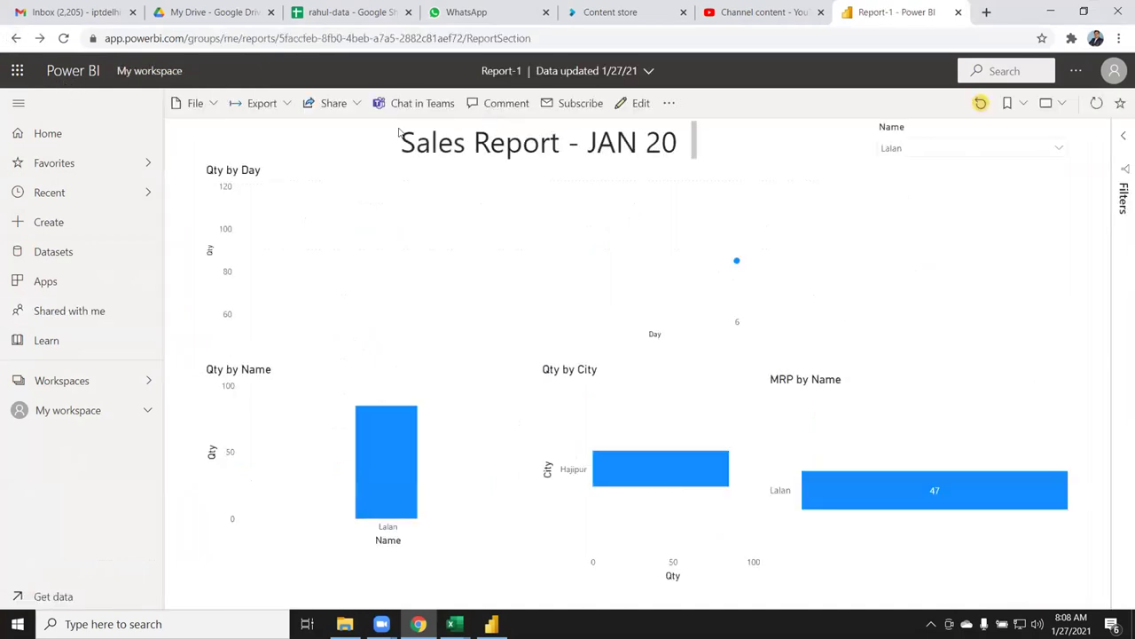
Try Publish to web (public), dismiss the admin-required notice, open the app launcher, and show the desktop
left_click(354, 105)
mouse_move(371, 161)
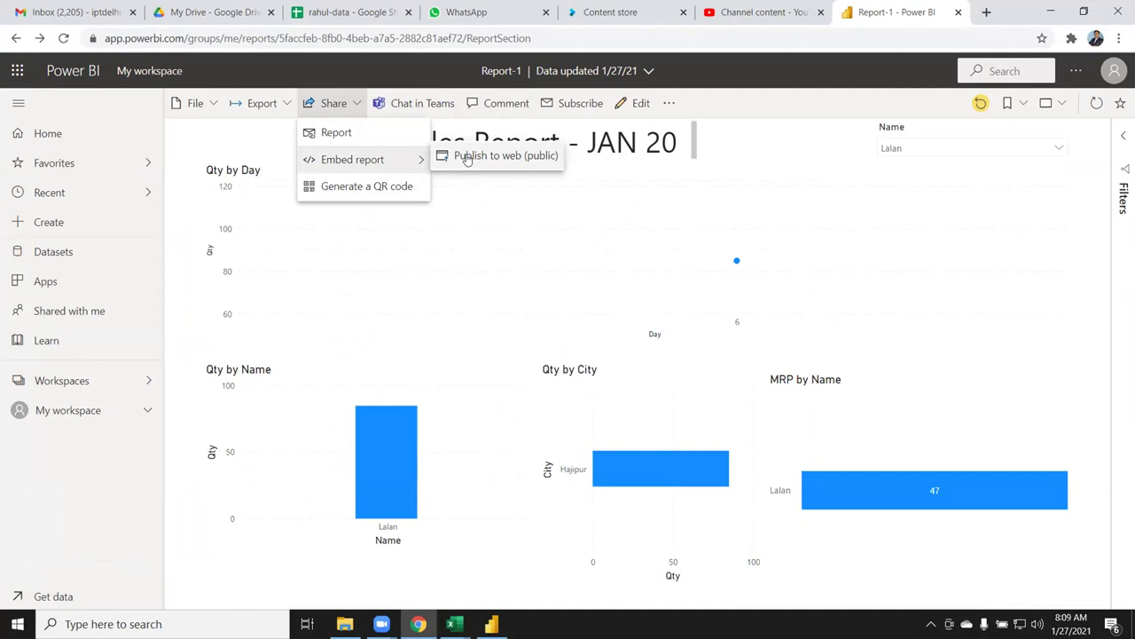
left_click(468, 158)
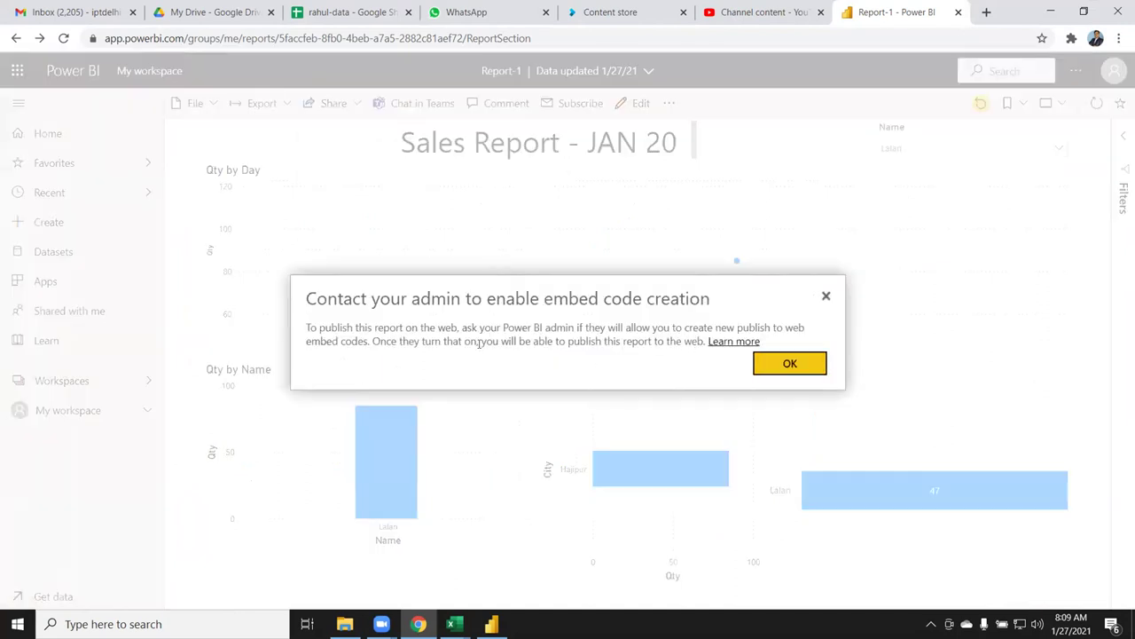
left_click(825, 298)
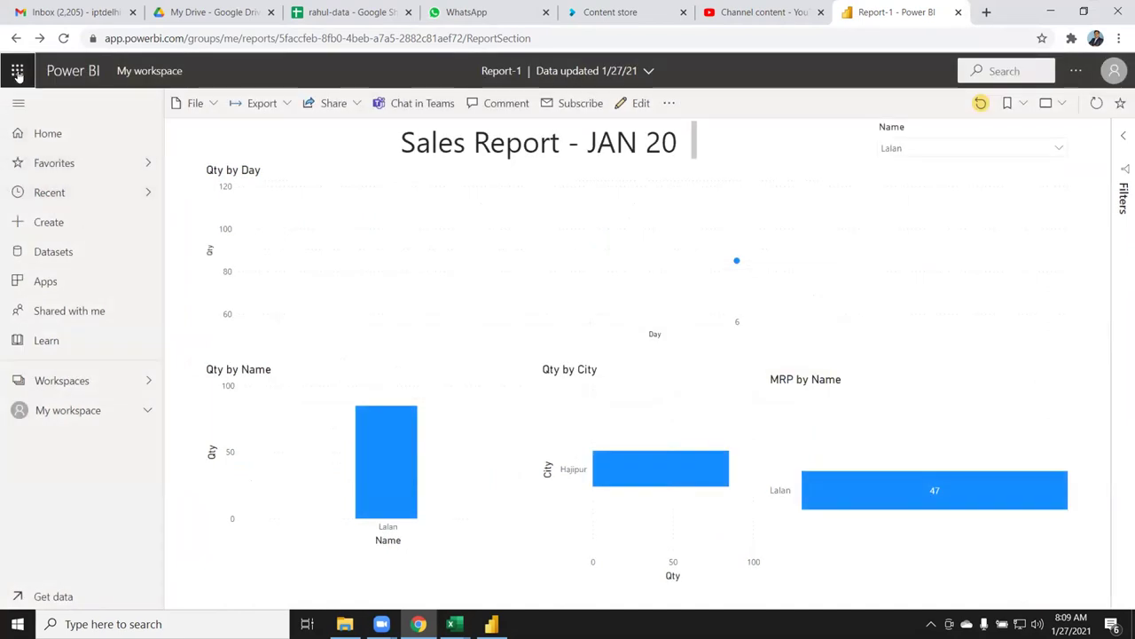
left_click(18, 74)
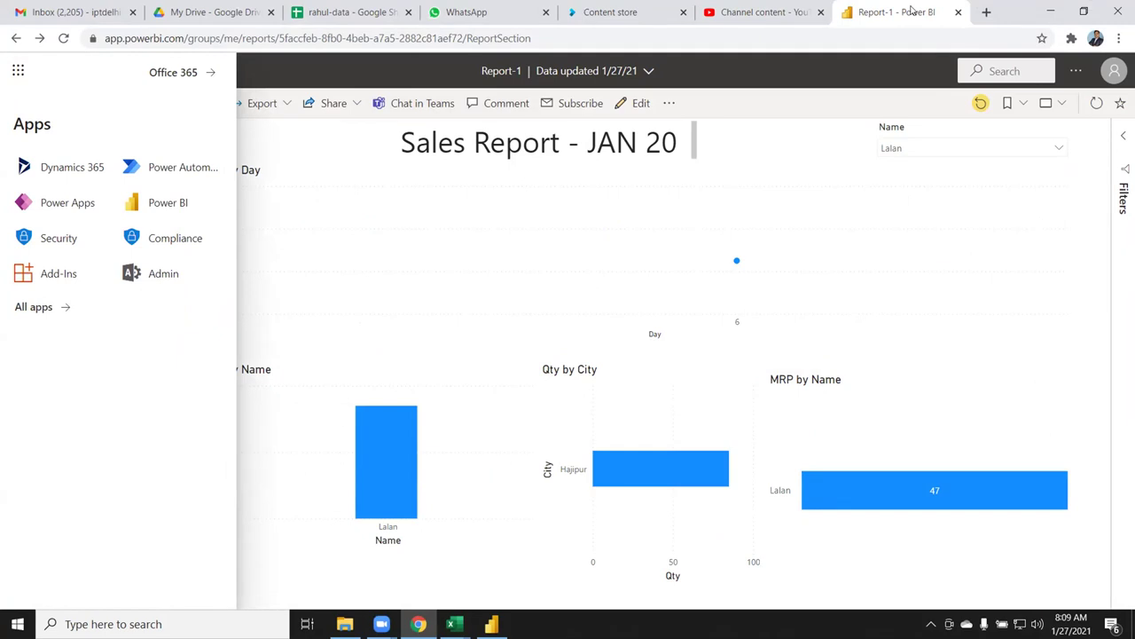
key("super+d")
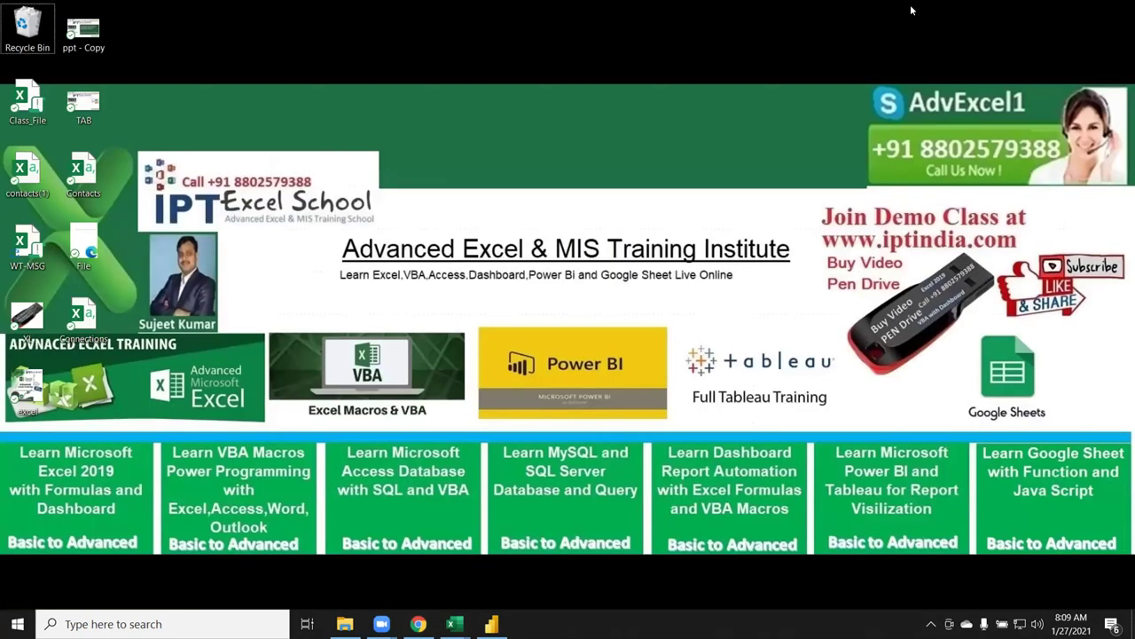